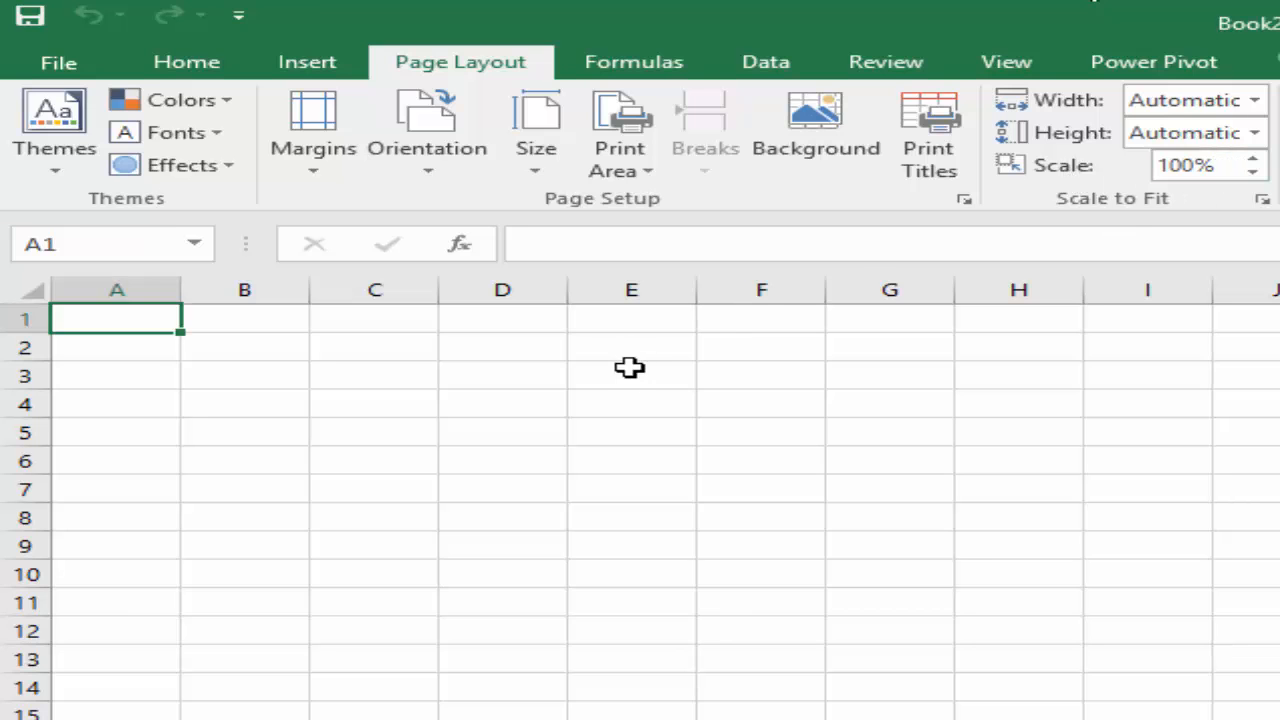
- Set the sheet's paper size to A4 and apply the Normal margins
{"action": "left_click", "coordinate": [686, 384]}
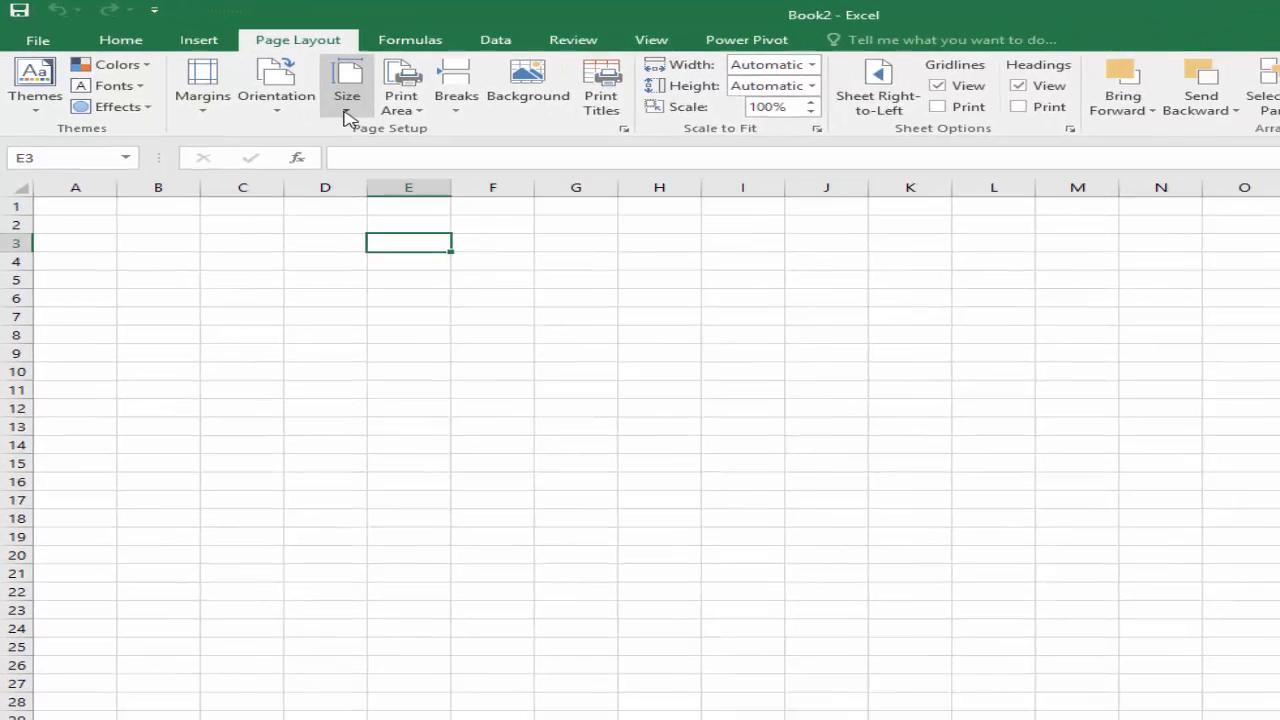
{"action": "left_click", "coordinate": [536, 140]}
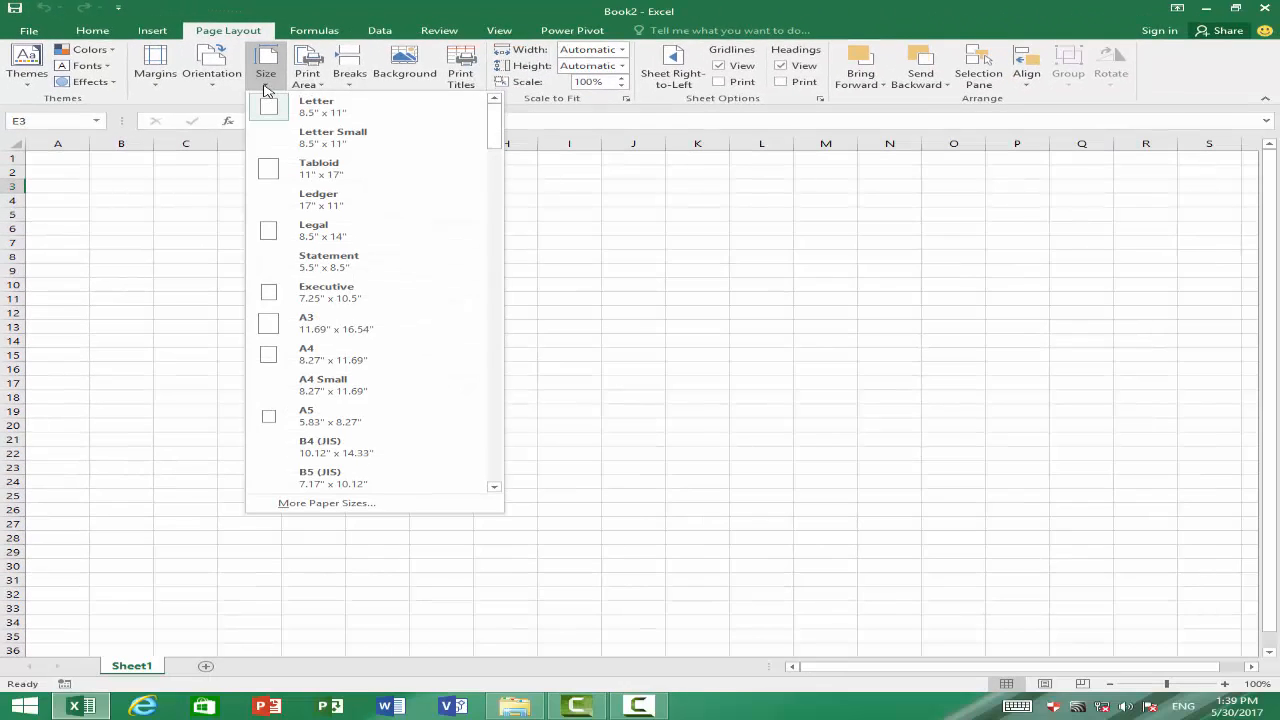
{"action": "left_click", "coordinate": [343, 354]}
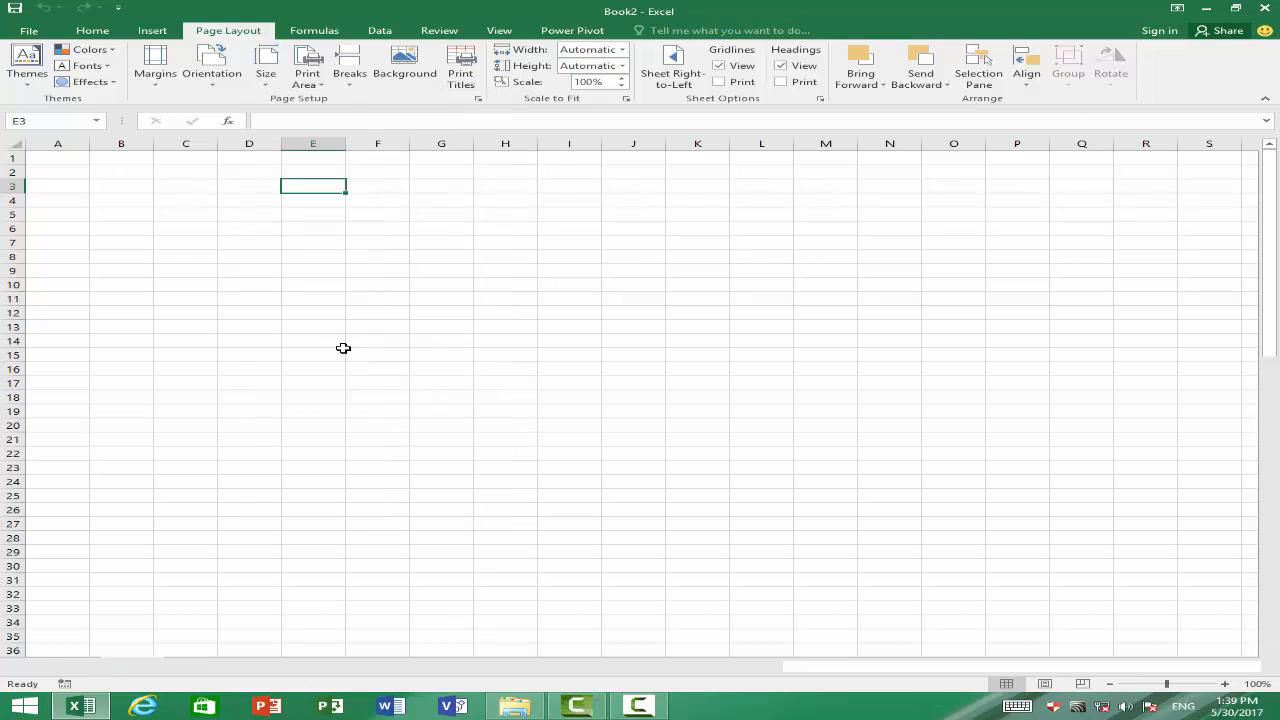
{"action": "left_click", "coordinate": [155, 70]}
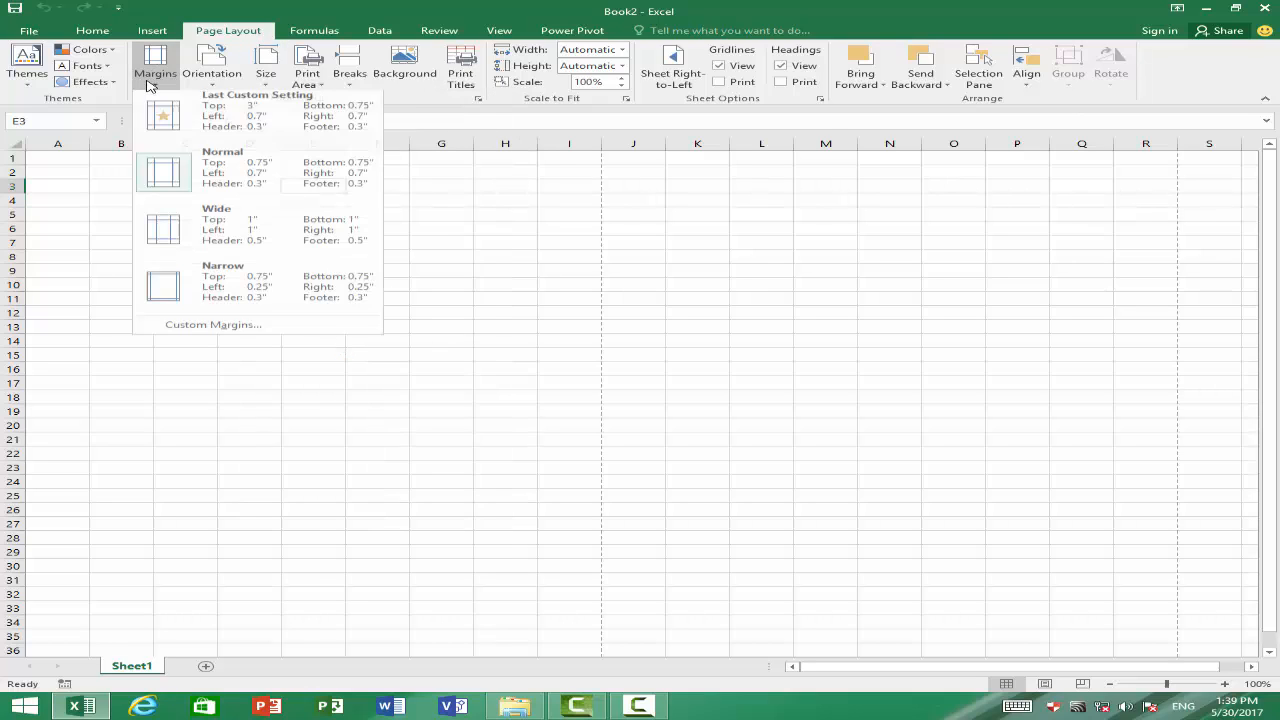
{"action": "left_click", "coordinate": [222, 180]}
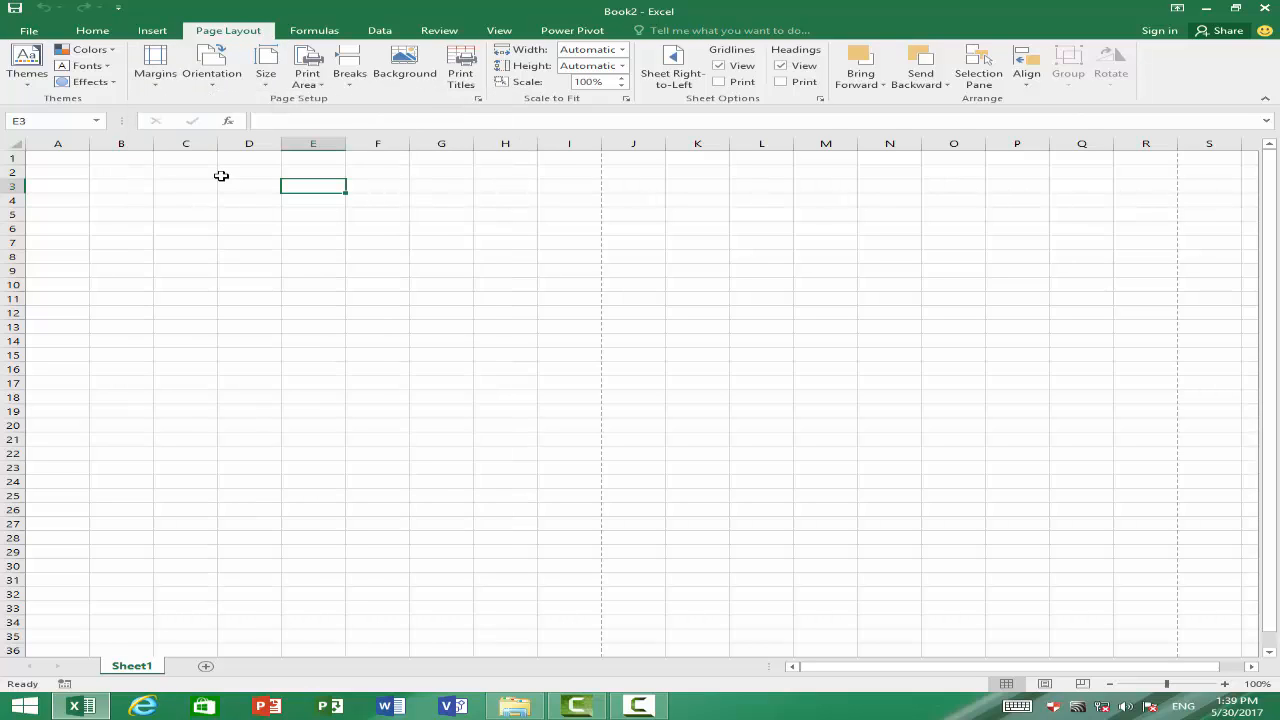
- Enter the headings name, class, roll no and subject in cells A1 to D1
{"action": "left_click", "coordinate": [58, 157]}
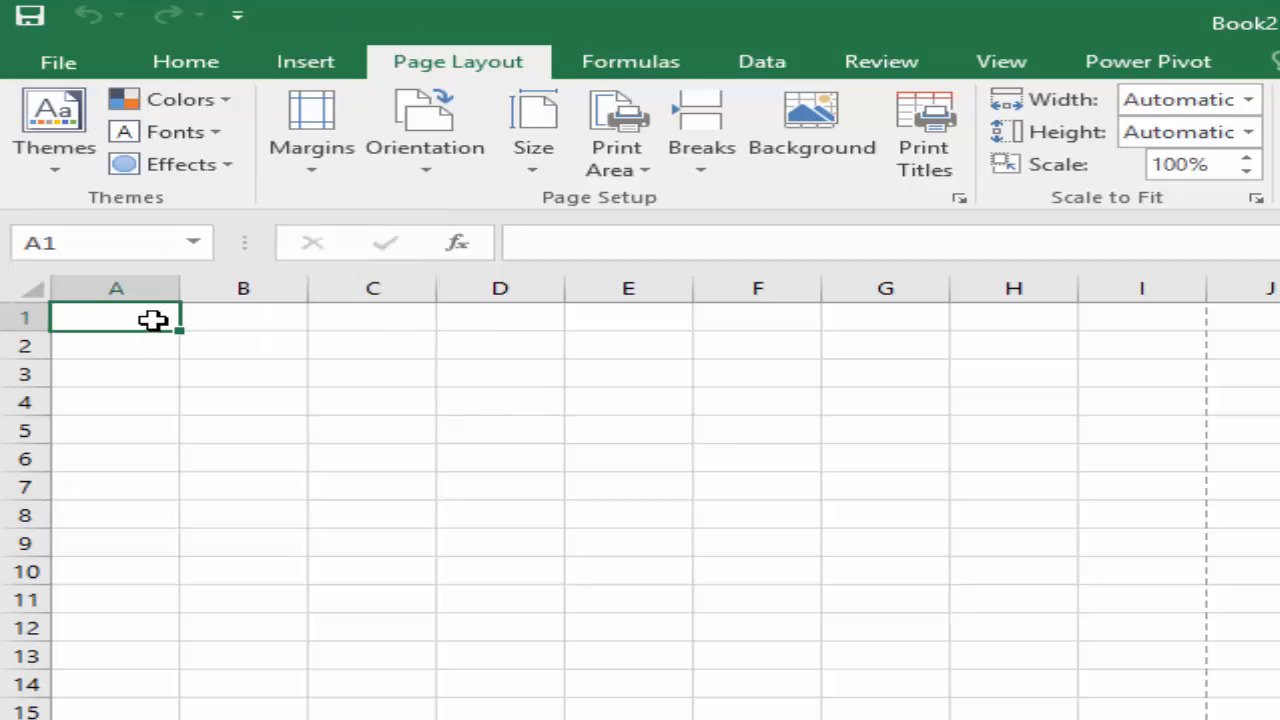
{"action": "type", "text": "name"}
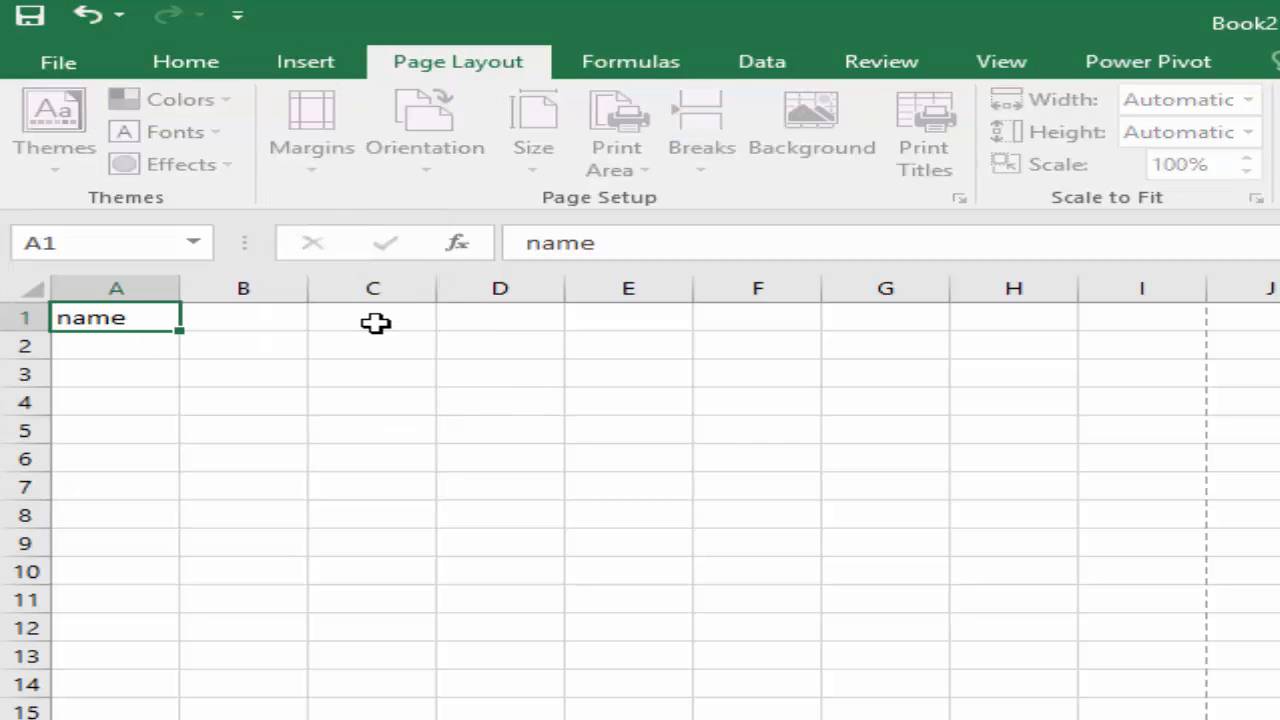
{"action": "key", "text": "Tab"}
{"action": "type", "text": "class"}
{"action": "key", "text": "Tab"}
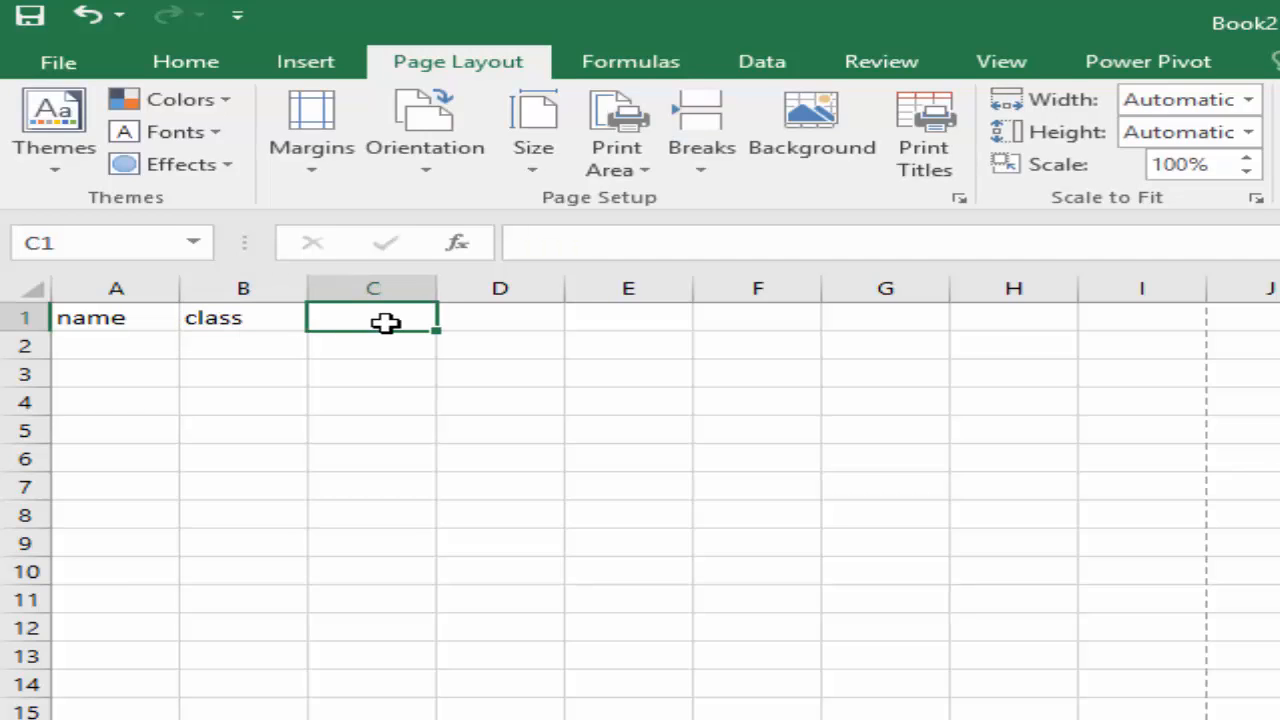
{"action": "type", "text": "roll no"}
{"action": "key", "text": "Tab"}
{"action": "type", "text": "s"}
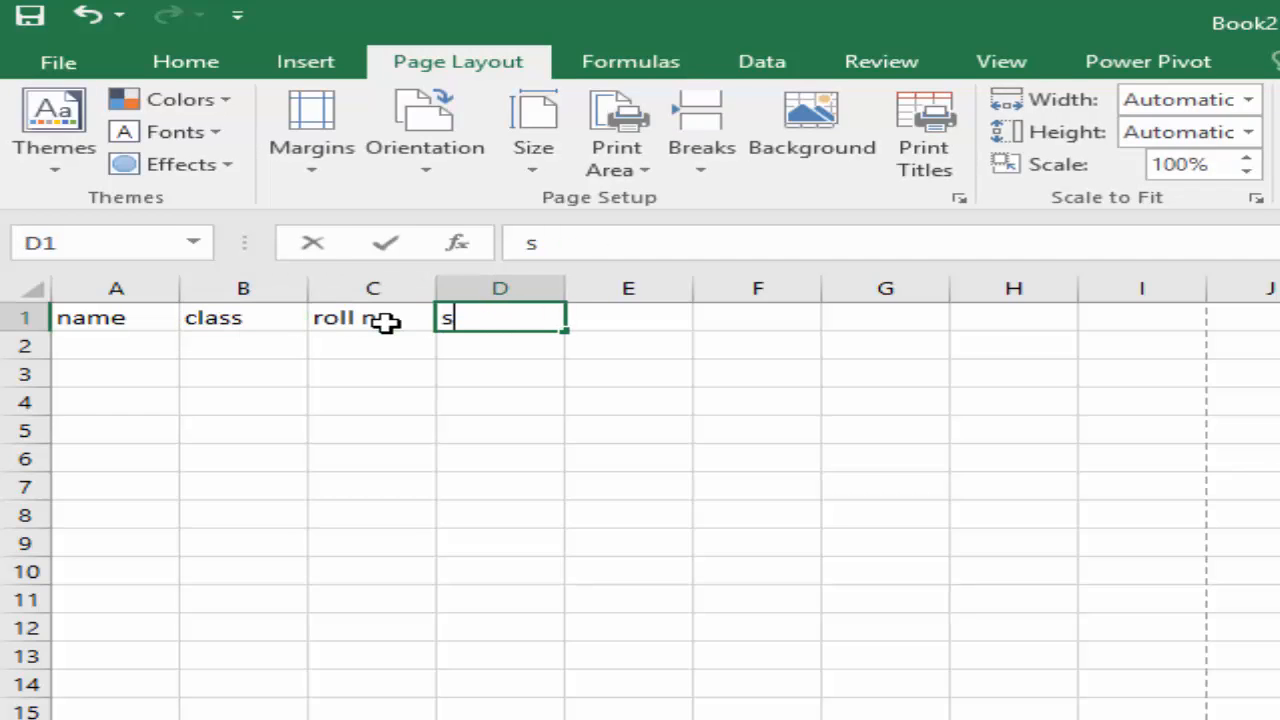
{"action": "type", "text": "ubject"}
{"action": "key", "text": "Tab"}
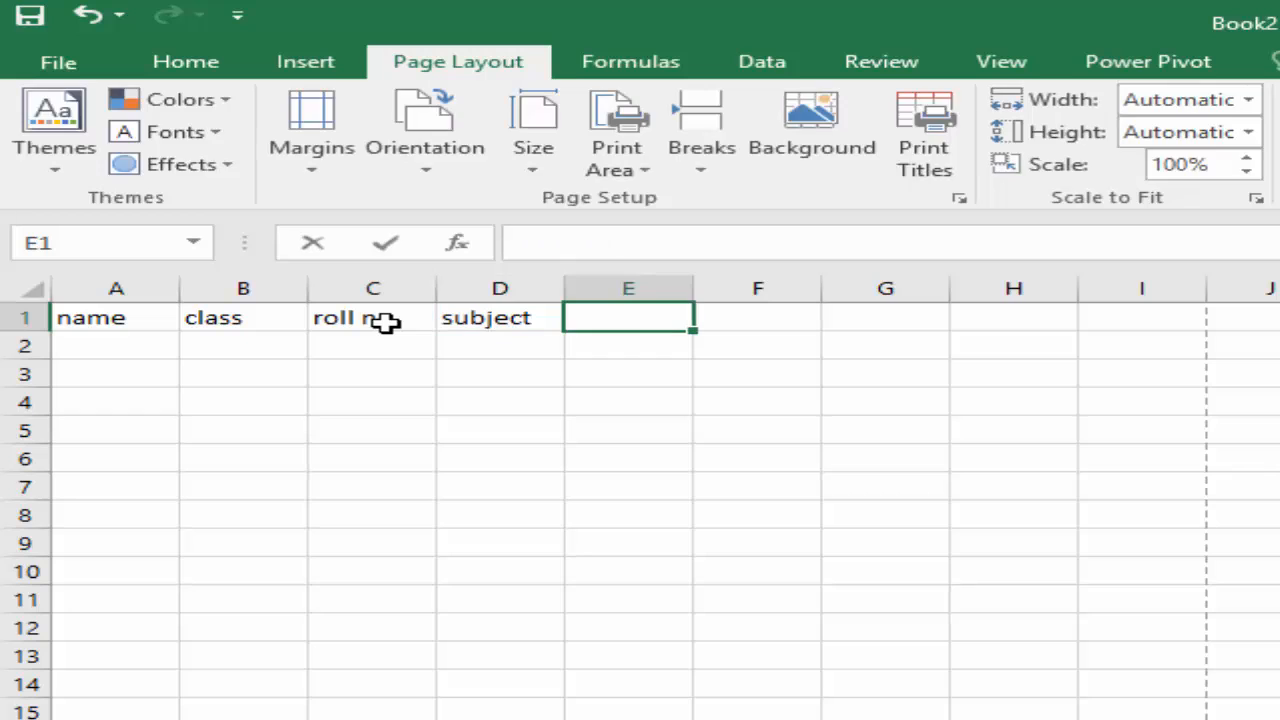
- Enter the headings marks, total and obtained in cells E1 to G1
{"action": "type", "text": "marks"}
{"action": "key", "text": "Tab"}
{"action": "type", "text": "total"}
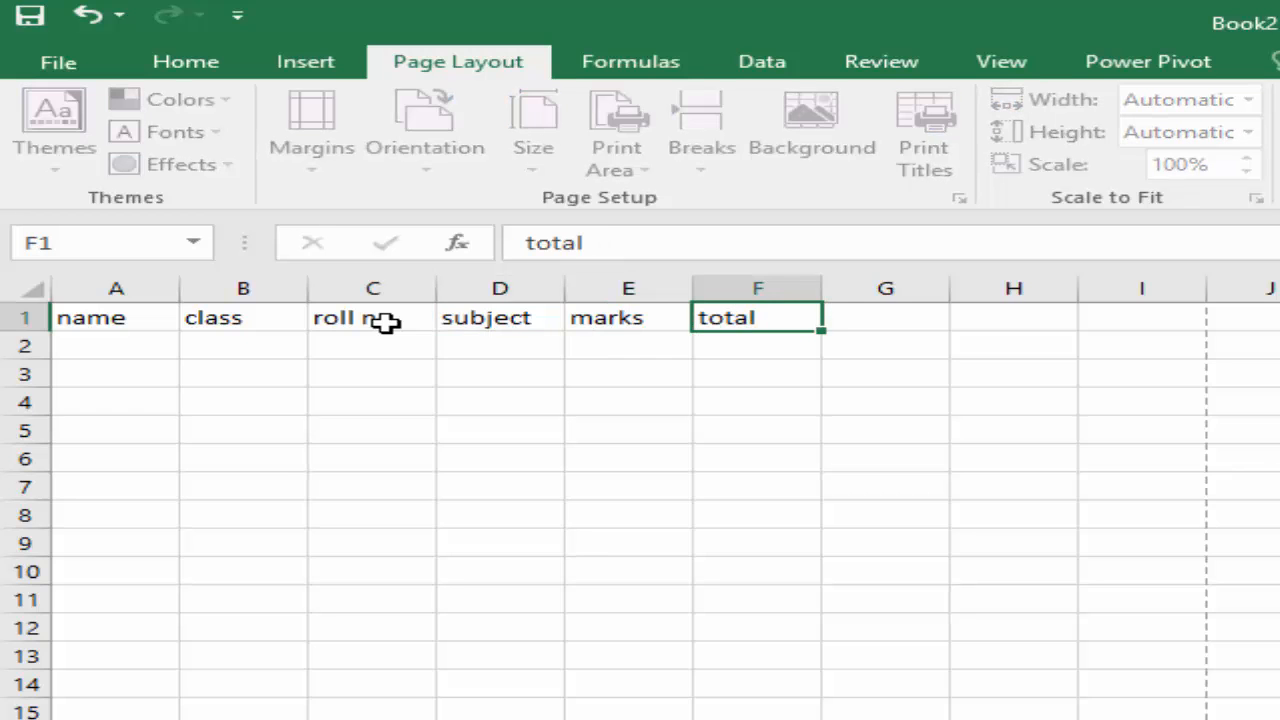
{"action": "key", "text": "Tab"}
{"action": "type", "text": "obtaied"}
{"action": "key", "text": "BackSpace"}
{"action": "key", "text": "BackSpace"}
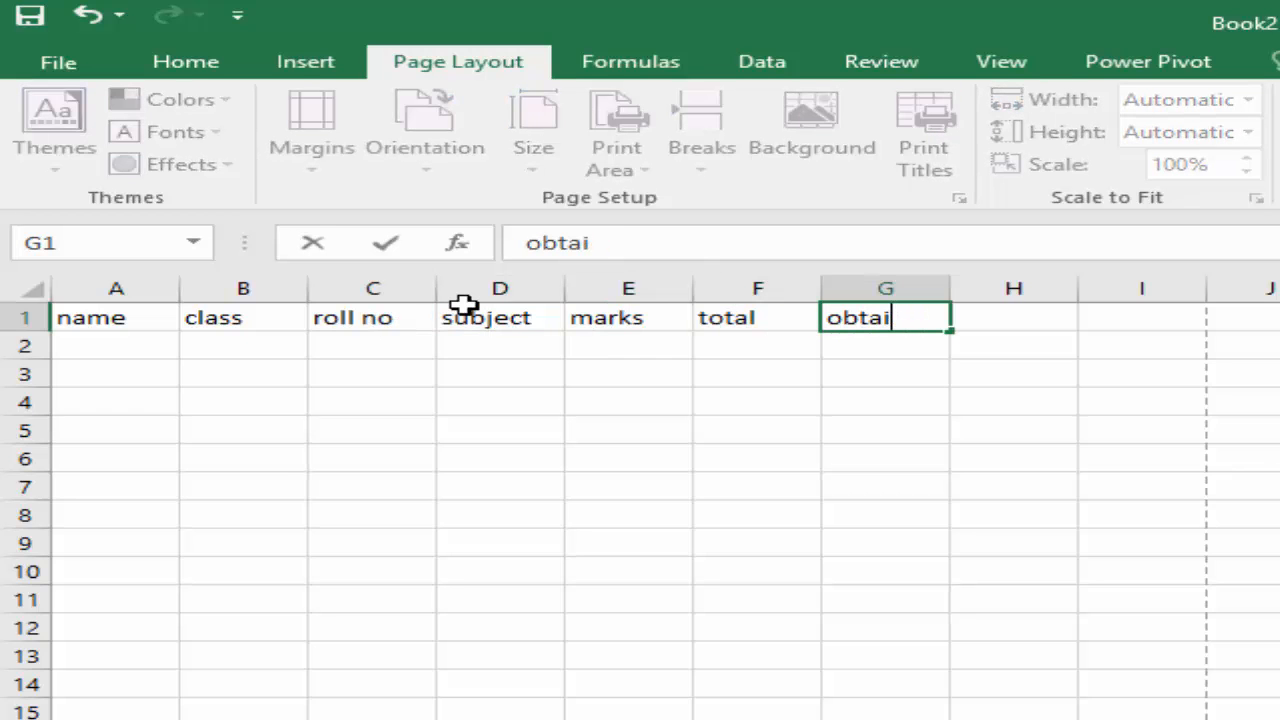
{"action": "type", "text": "ned"}
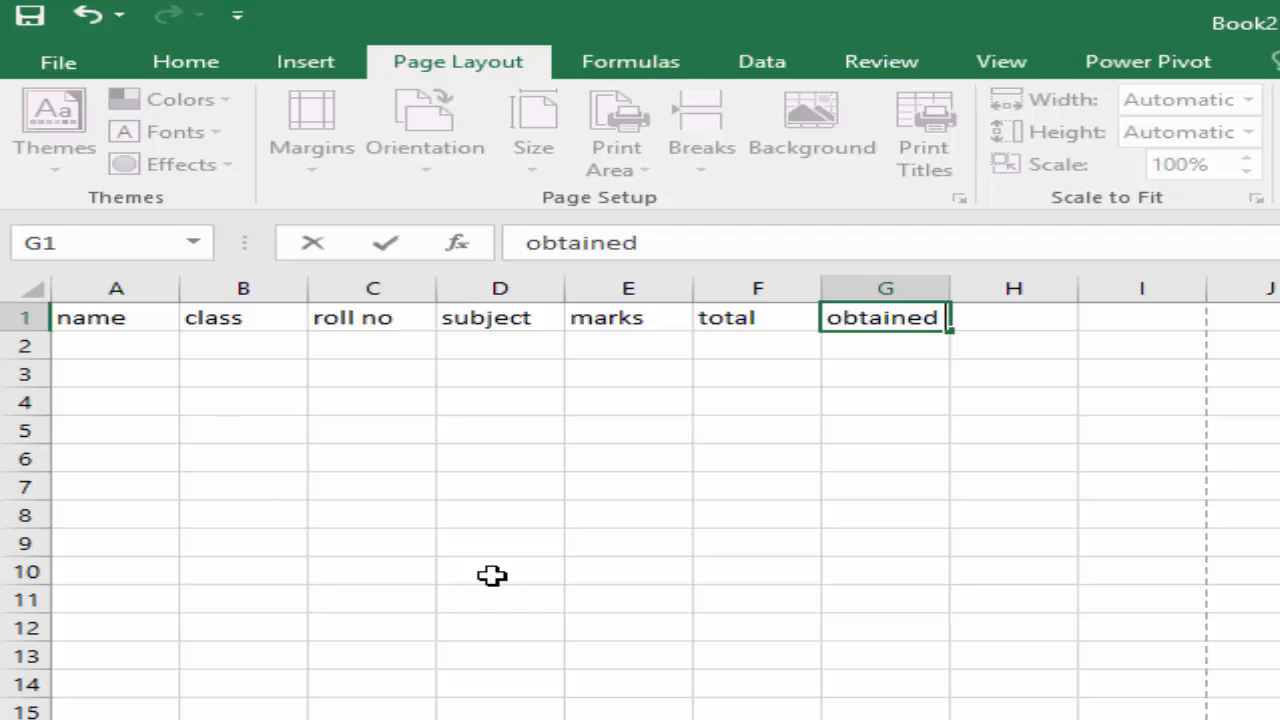
{"action": "left_click", "coordinate": [828, 682]}
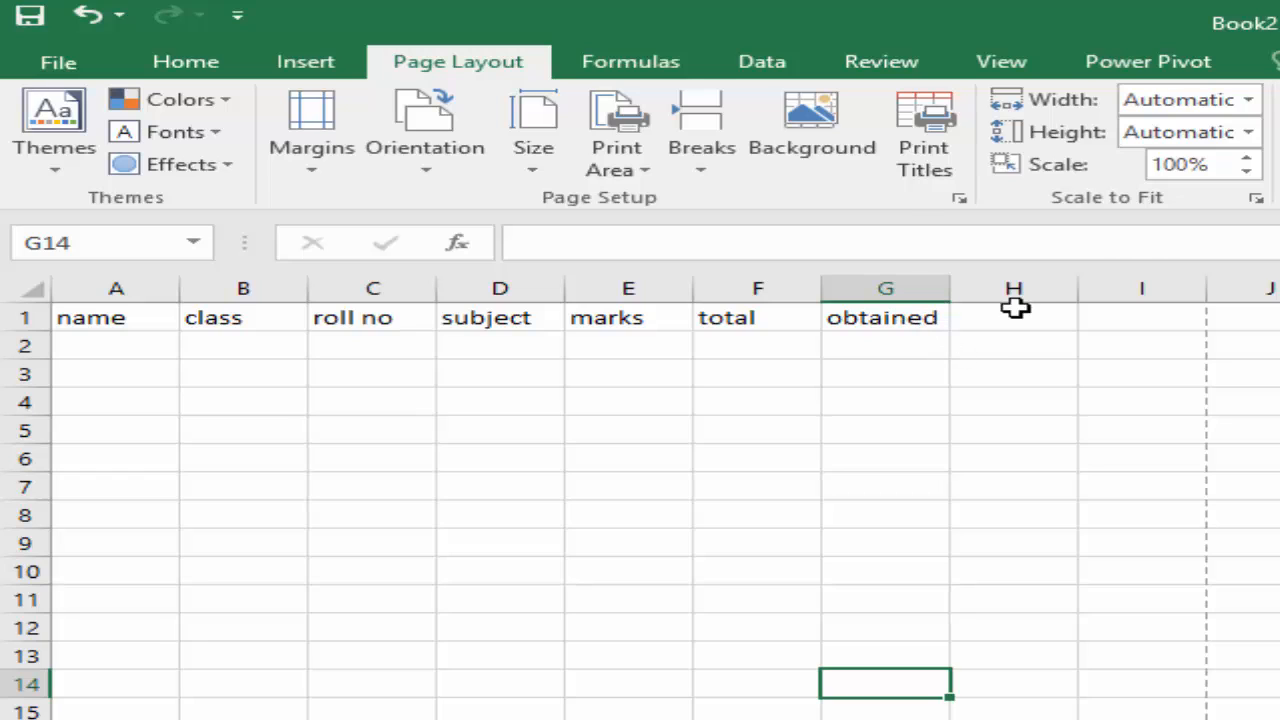
- Set the print scale to 120% and check which header cells fit before the page break
{"action": "left_click", "coordinate": [1246, 157]}
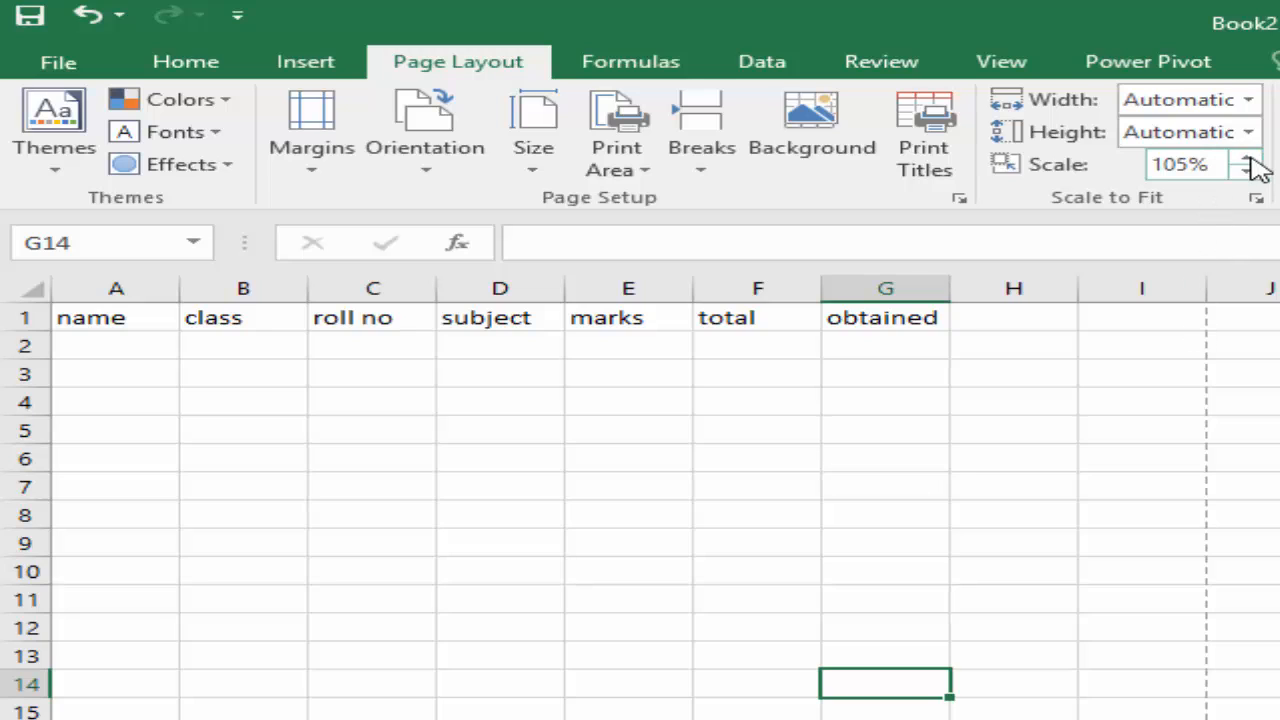
{"action": "left_click", "coordinate": [1248, 157]}
{"action": "left_click", "coordinate": [1248, 157]}
{"action": "left_click", "coordinate": [1248, 157]}
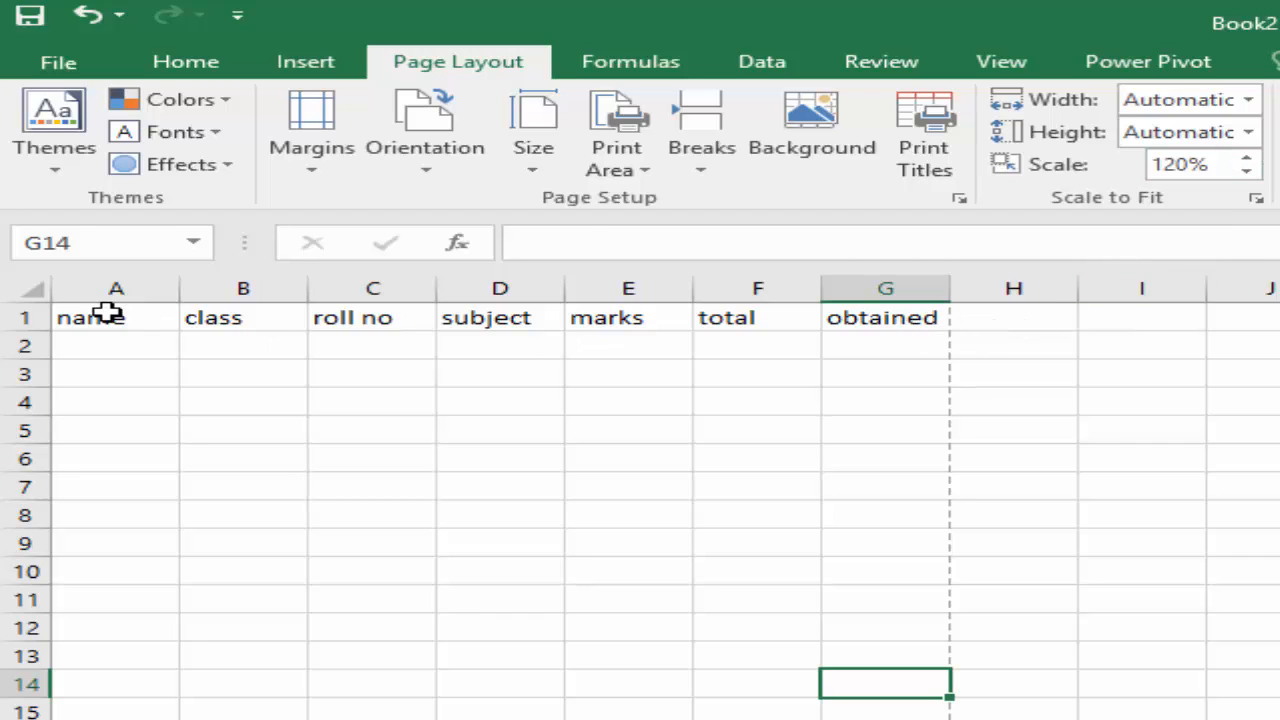
{"action": "left_click_drag", "start_coordinate": [110, 314], "coordinate": [880, 320]}
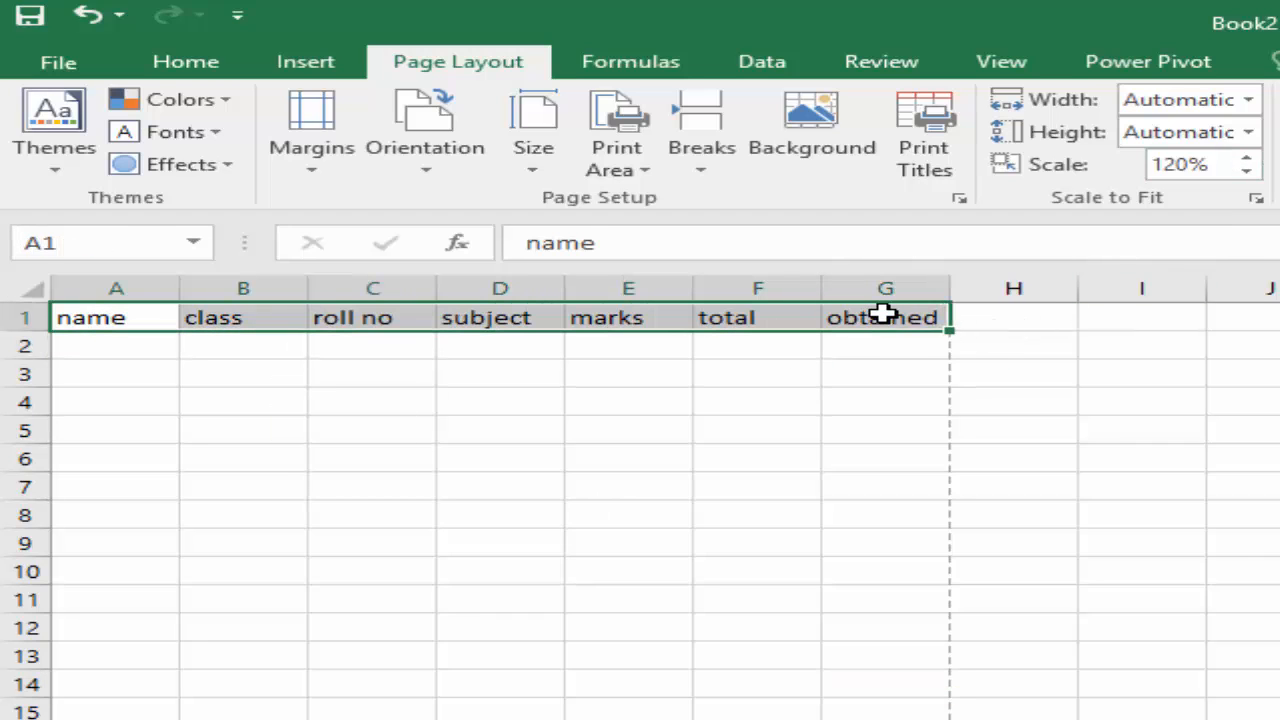
{"action": "left_click", "coordinate": [1008, 436]}
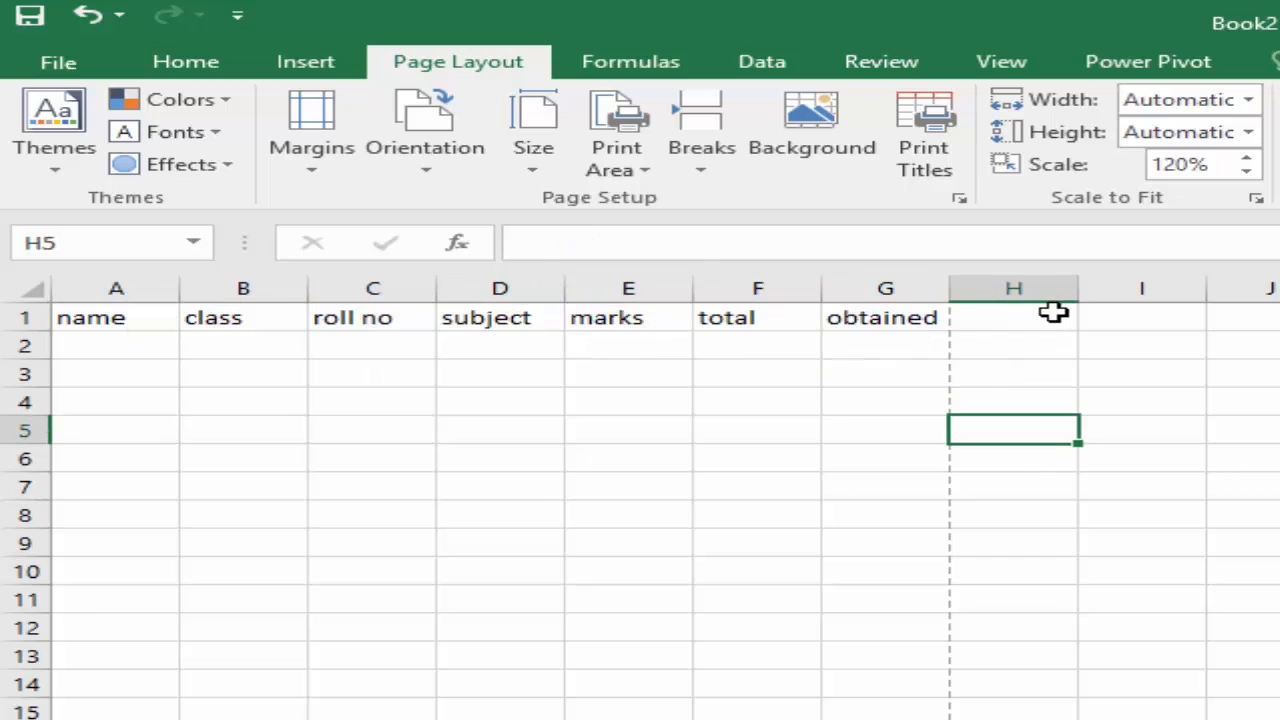
- Enter the headings result and remarks in cells H1 and I1
{"action": "left_click", "coordinate": [1053, 313]}
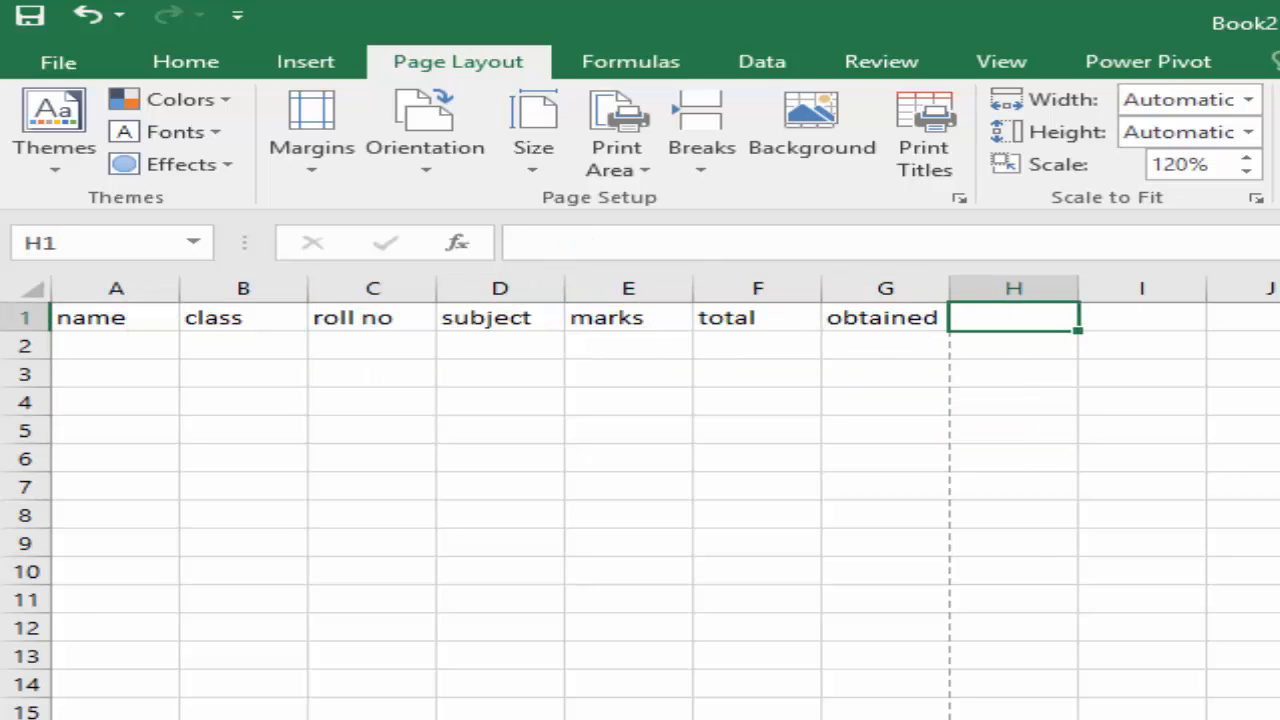
{"action": "type", "text": "result"}
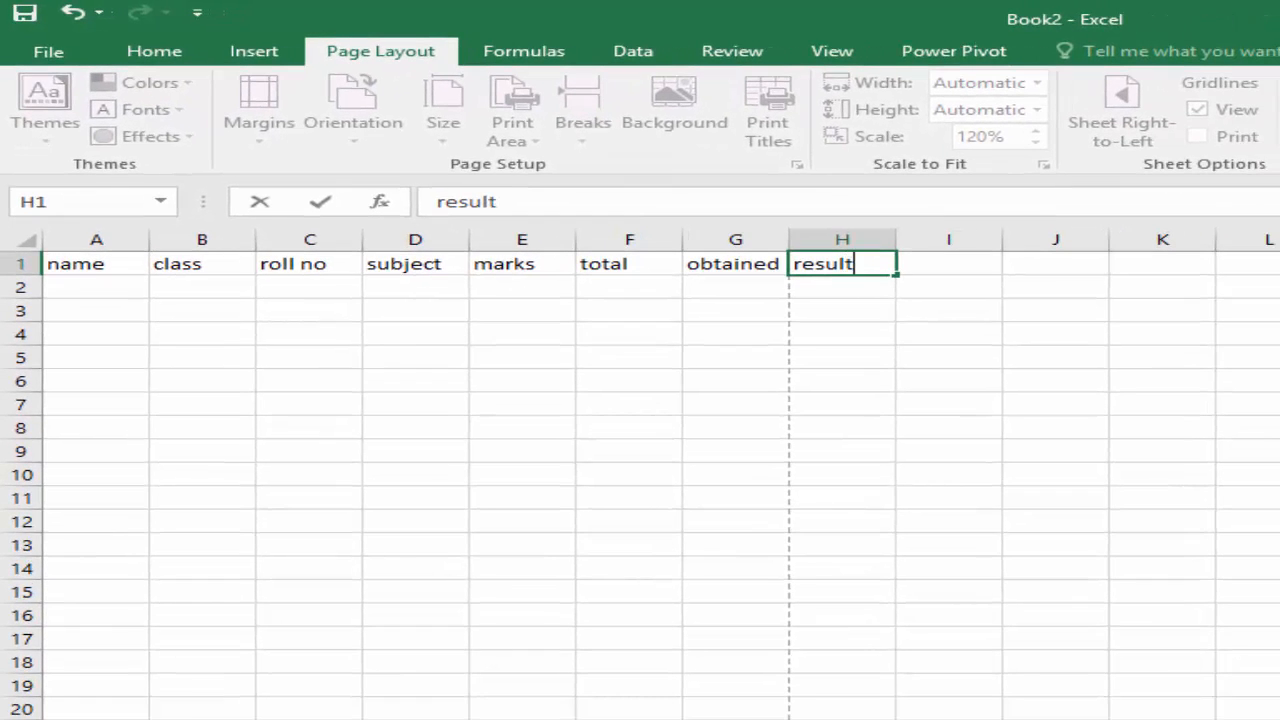
{"action": "key", "text": "Tab"}
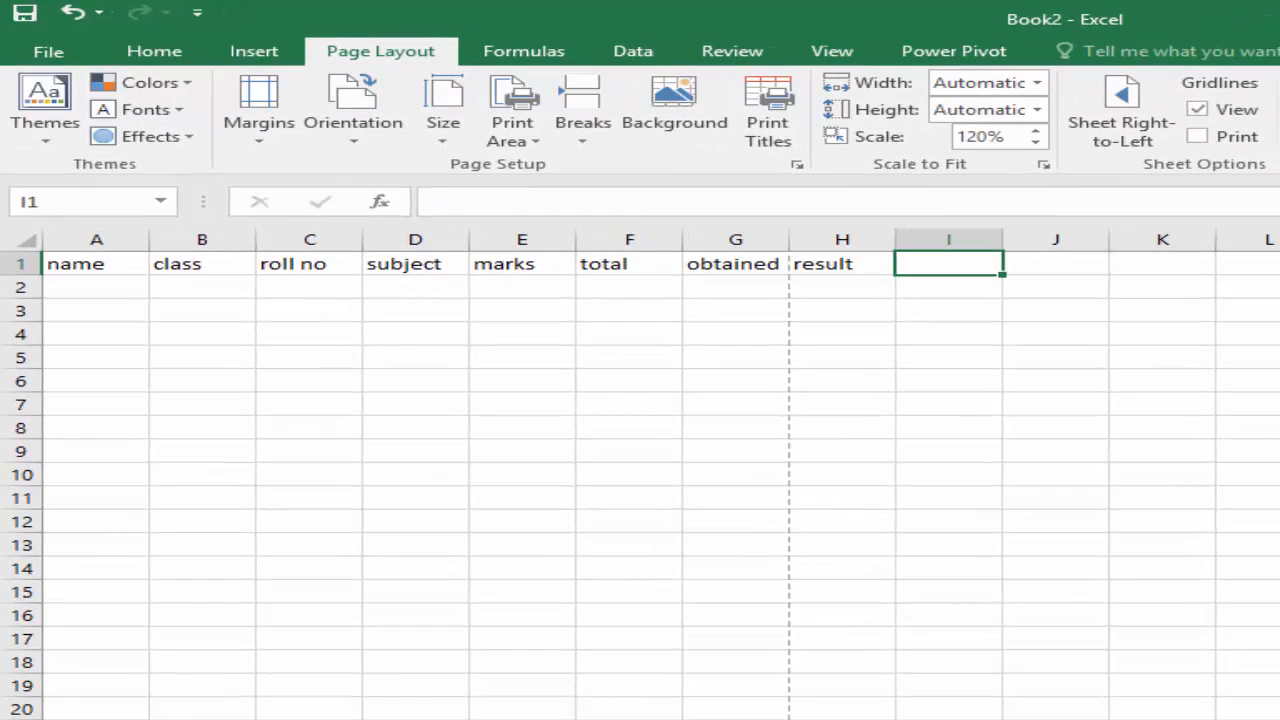
{"action": "type", "text": "re"}
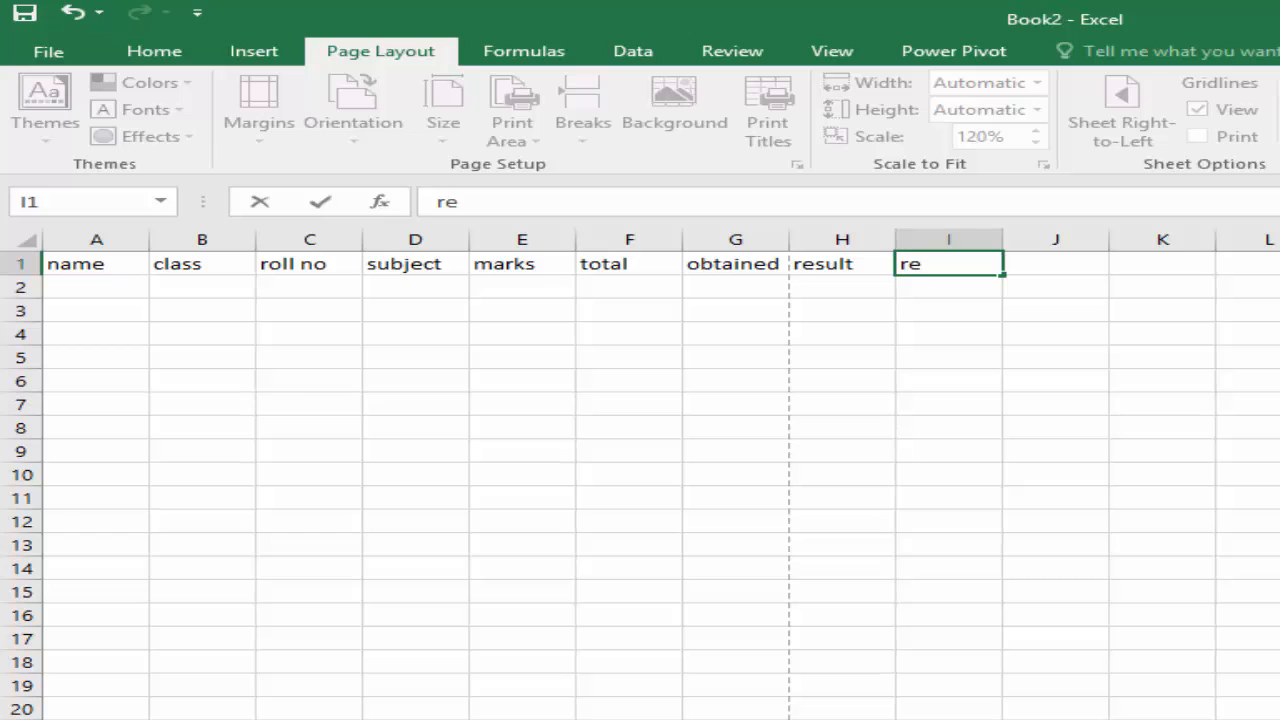
{"action": "type", "text": "makr"}
{"action": "key", "text": "BackSpace"}
{"action": "key", "text": "BackSpace"}
{"action": "type", "text": "ks"}
{"action": "key", "text": "ctrl+Return"}
- Enter the headings percentage and grade in cells J1 and K1
{"action": "left_click", "coordinate": [1055, 263]}
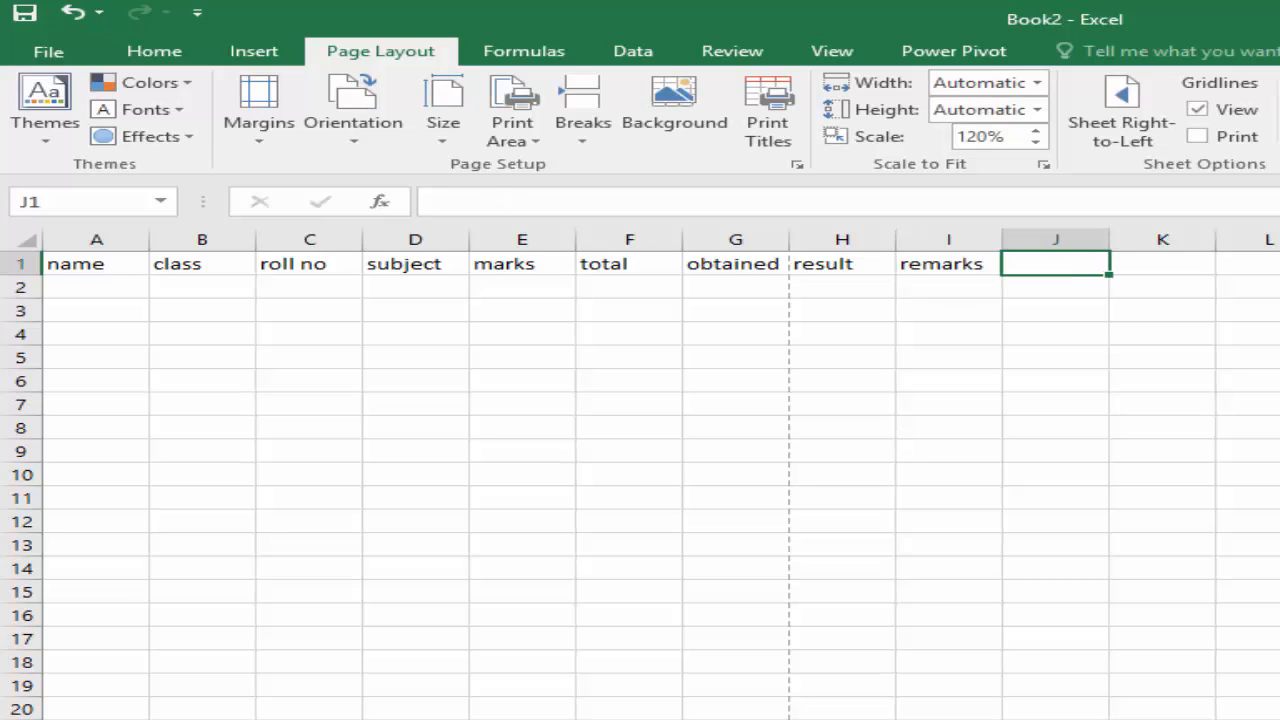
{"action": "type", "text": "perc"}
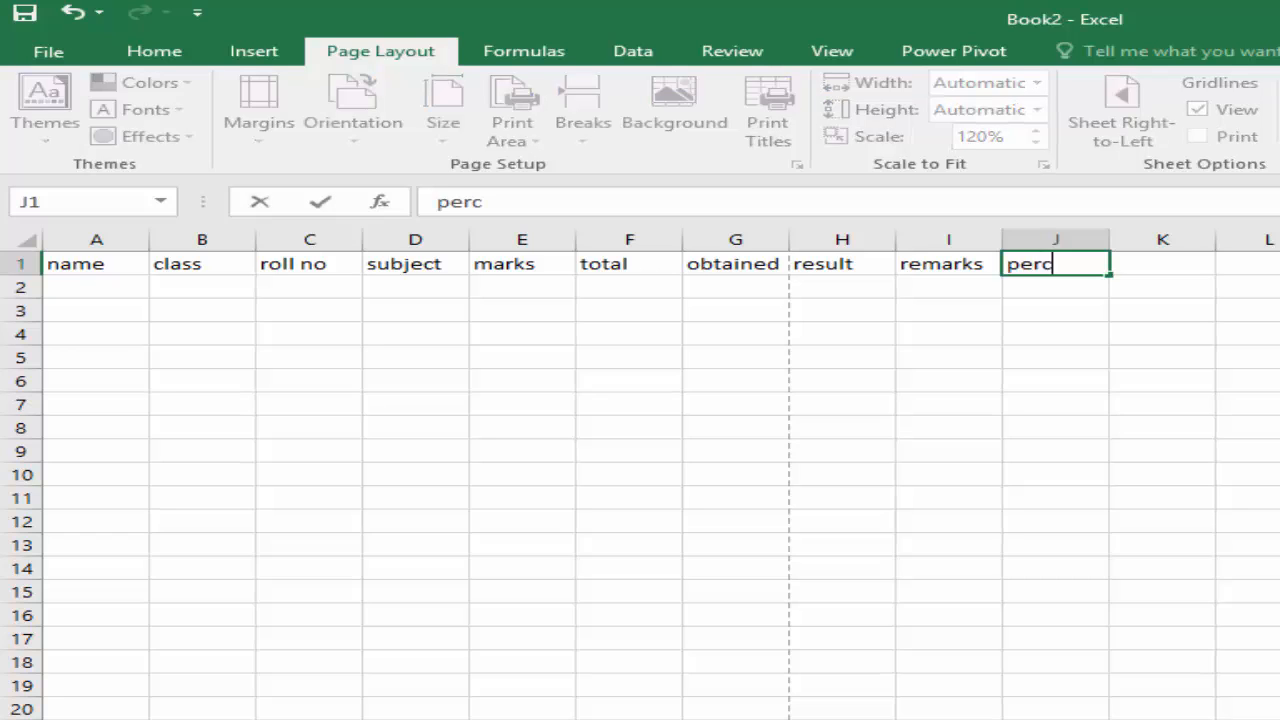
{"action": "type", "text": "entage"}
{"action": "left_click", "coordinate": [1162, 263]}
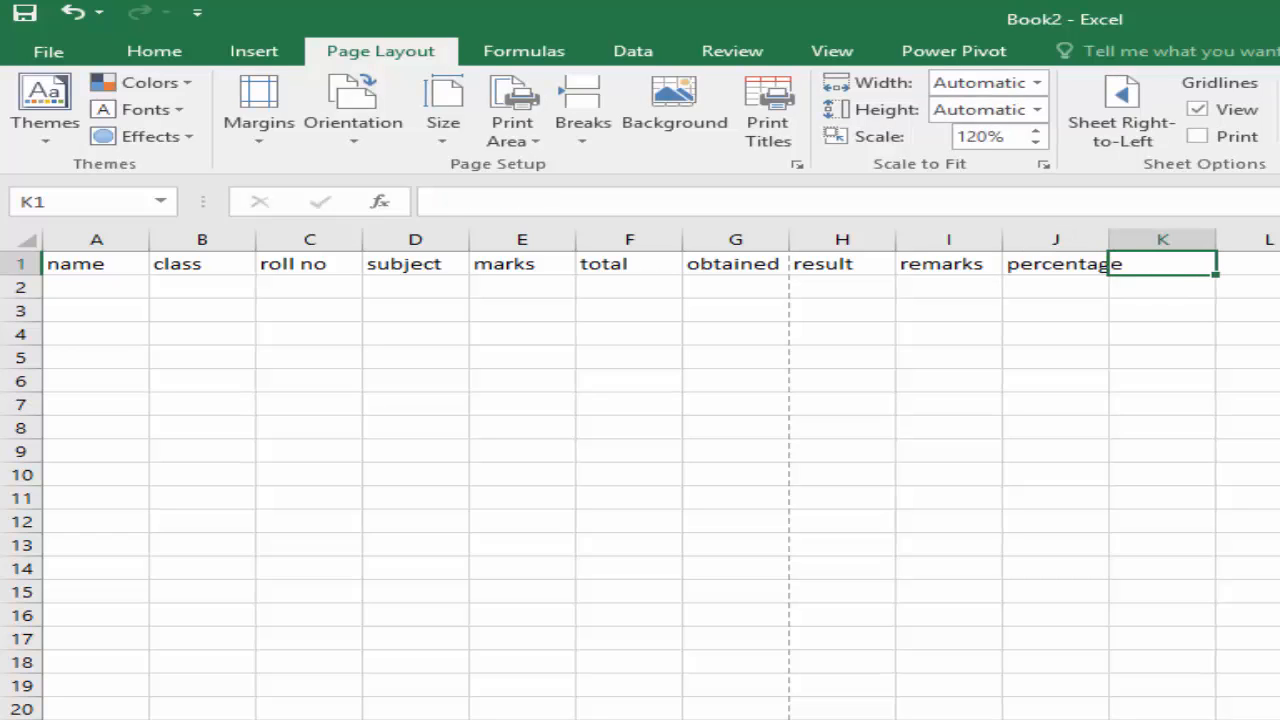
{"action": "type", "text": "grade"}
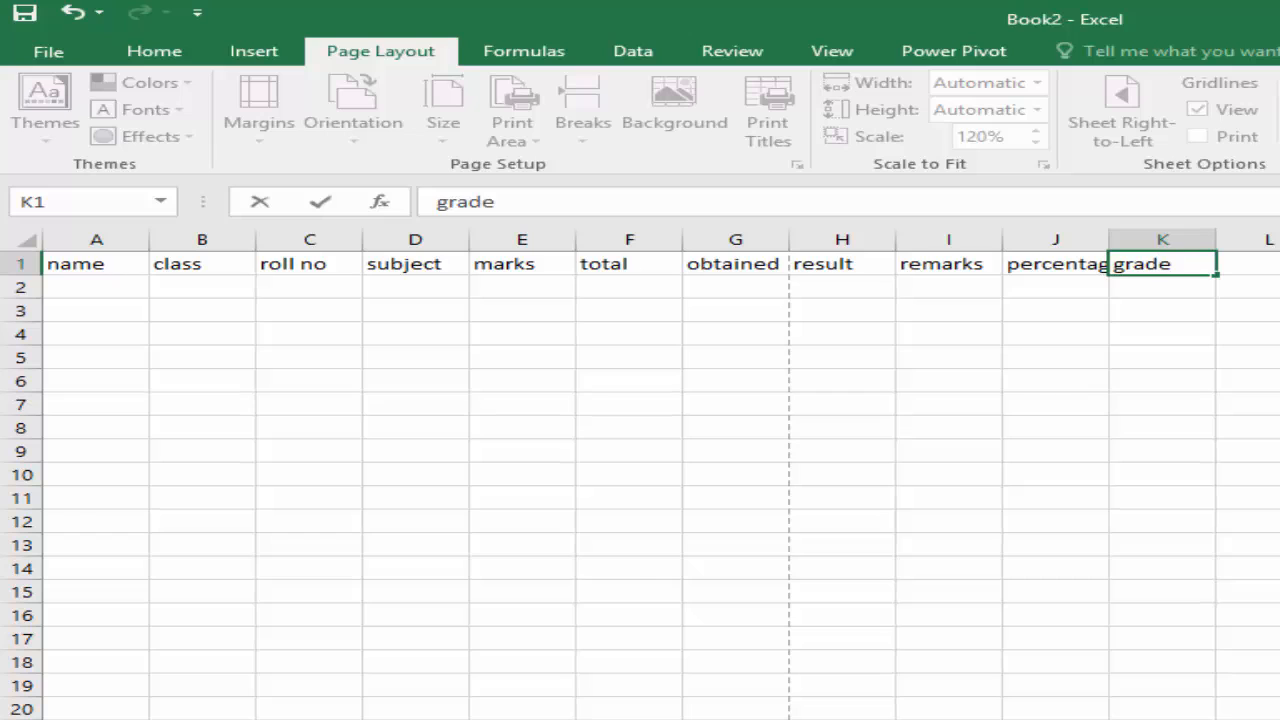
{"action": "left_click", "coordinate": [991, 351]}
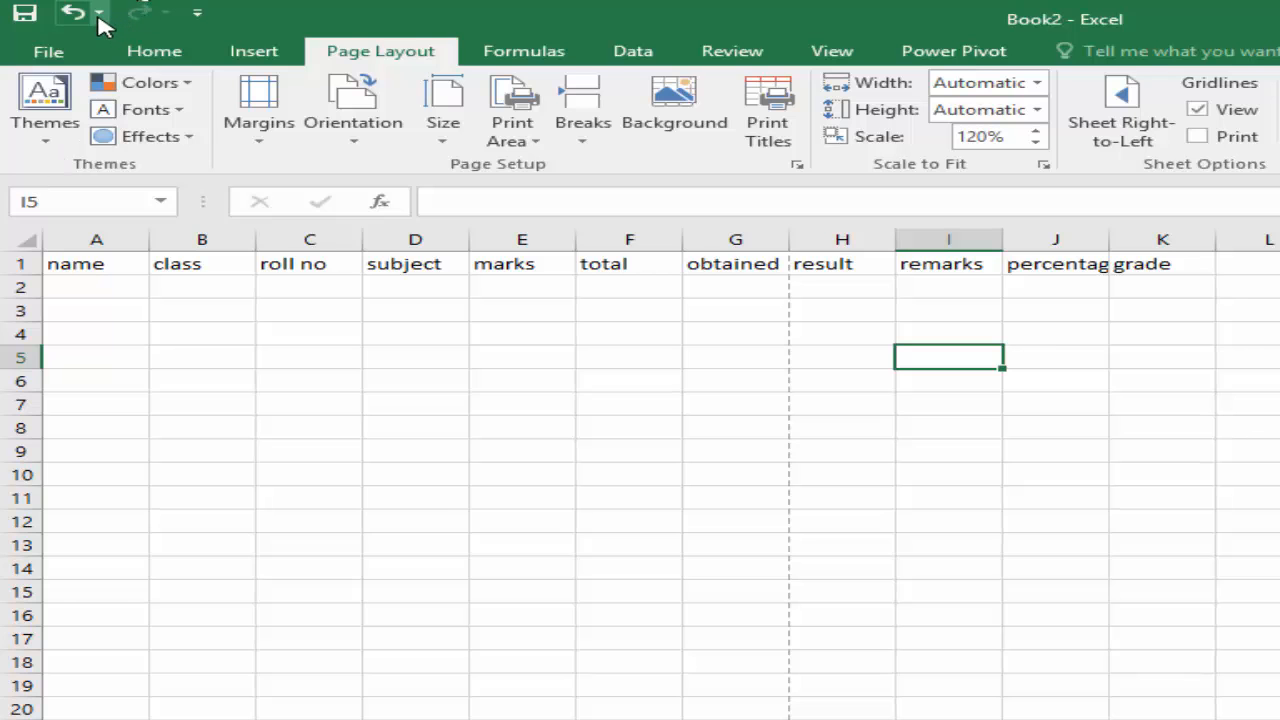
- Preview both printed pages to see how the headings are split, and return to the sheet
{"action": "key", "text": "ctrl+p"}
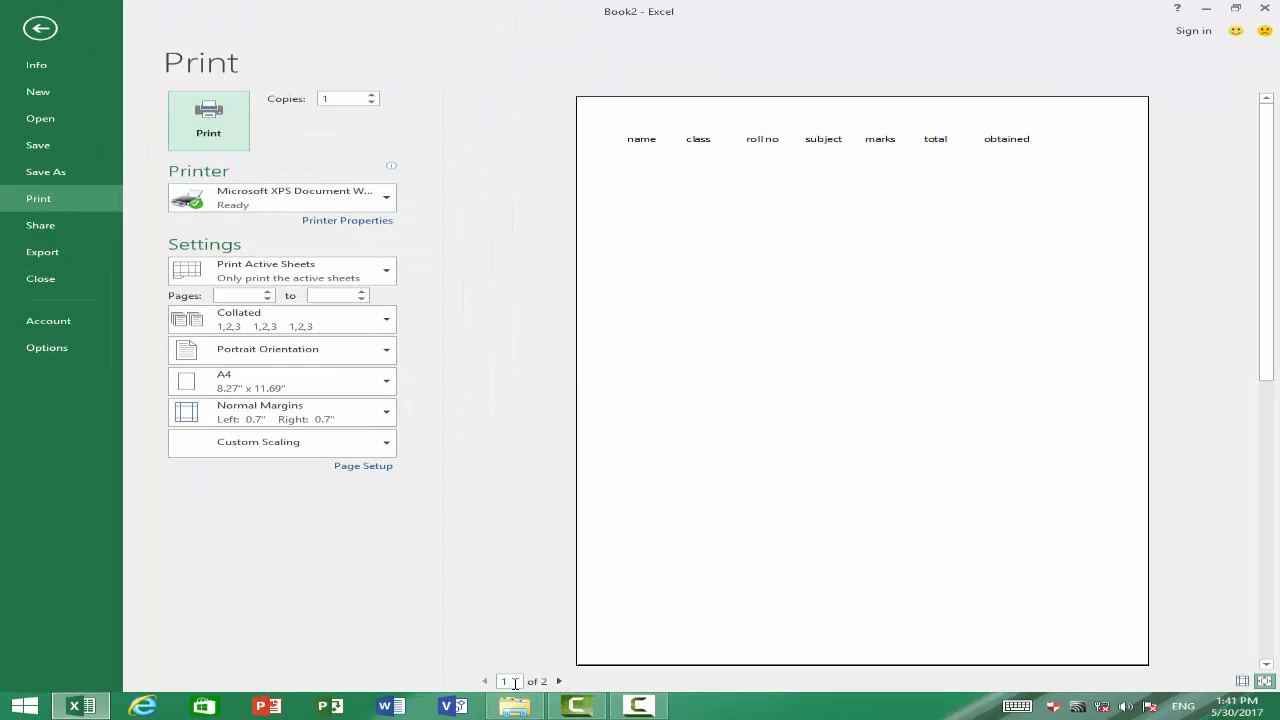
{"action": "left_click", "coordinate": [559, 681]}
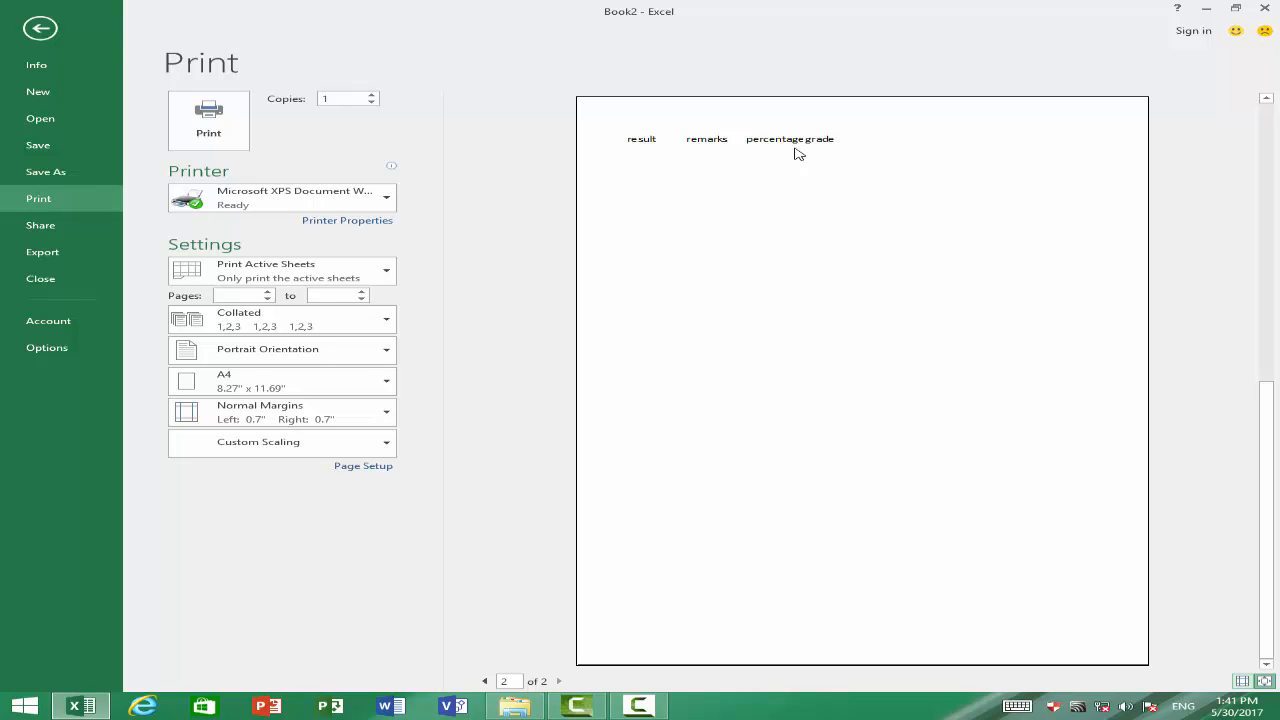
{"action": "key", "text": "Escape"}
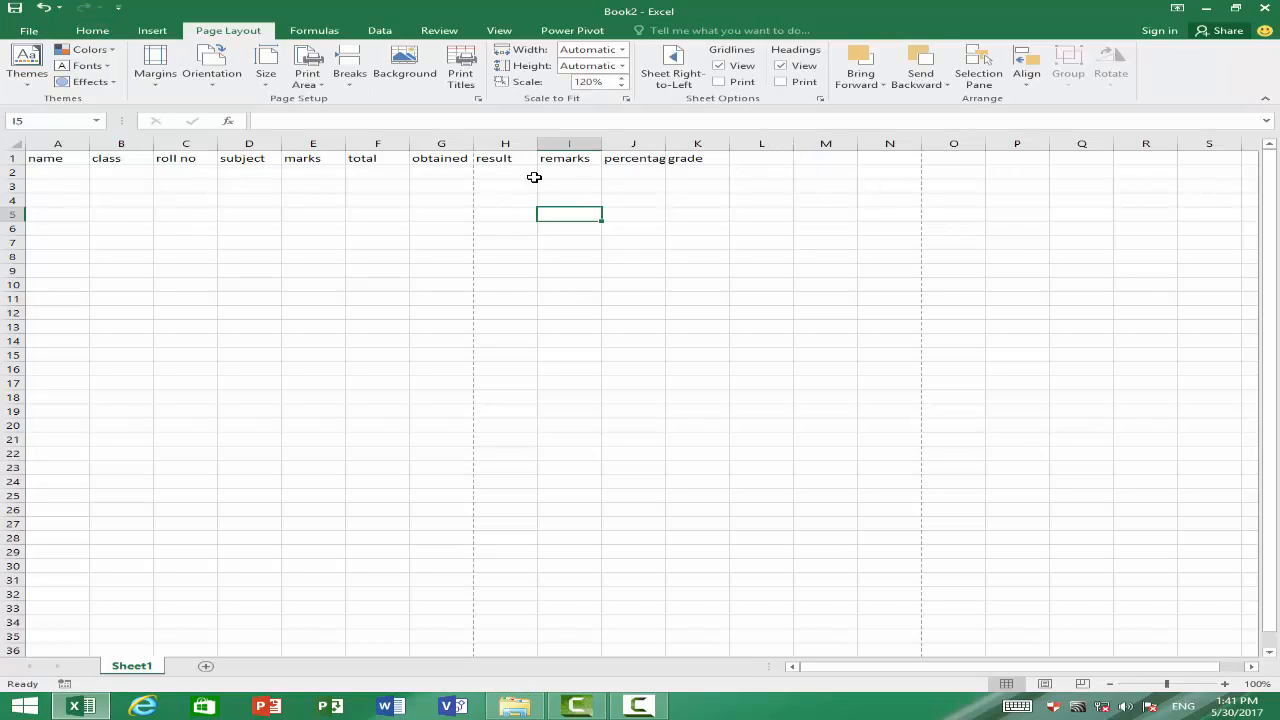
- Set the print scale to 85% and open the print preview of the heading row
{"action": "left_click", "coordinate": [622, 85]}
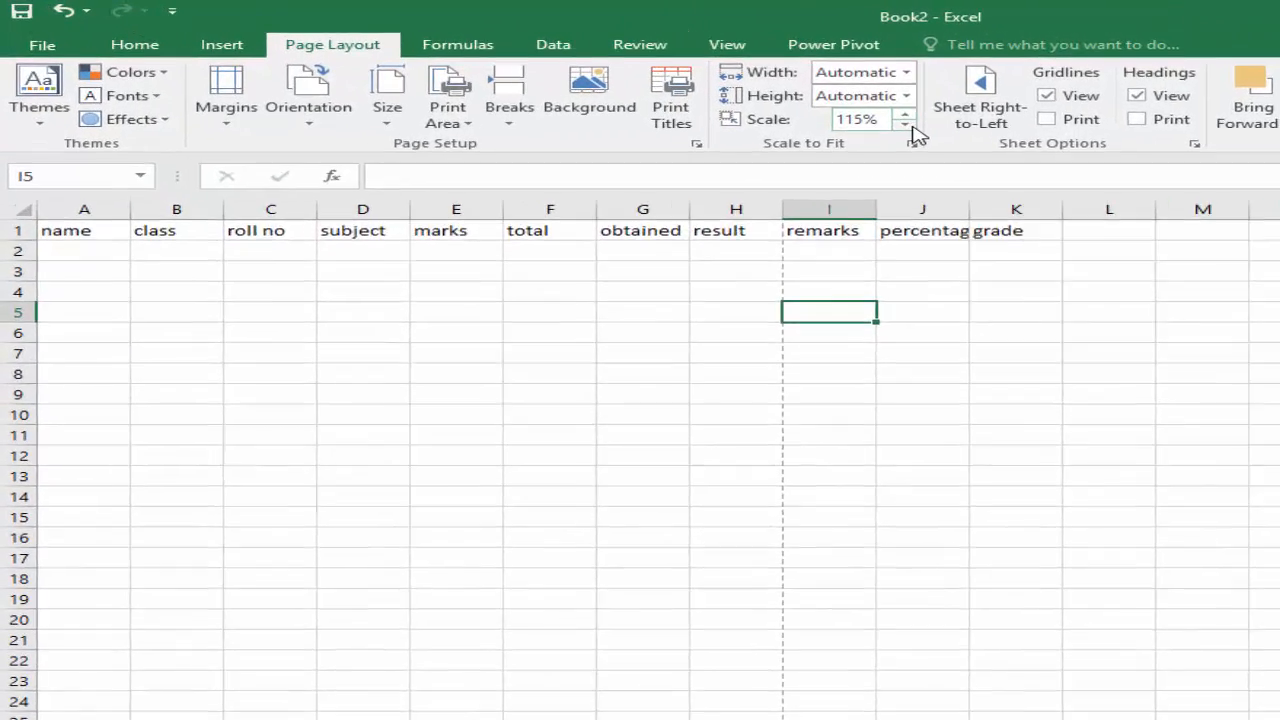
{"action": "left_click", "coordinate": [706, 97]}
{"action": "left_click", "coordinate": [706, 97]}
{"action": "left_click", "coordinate": [1030, 141]}
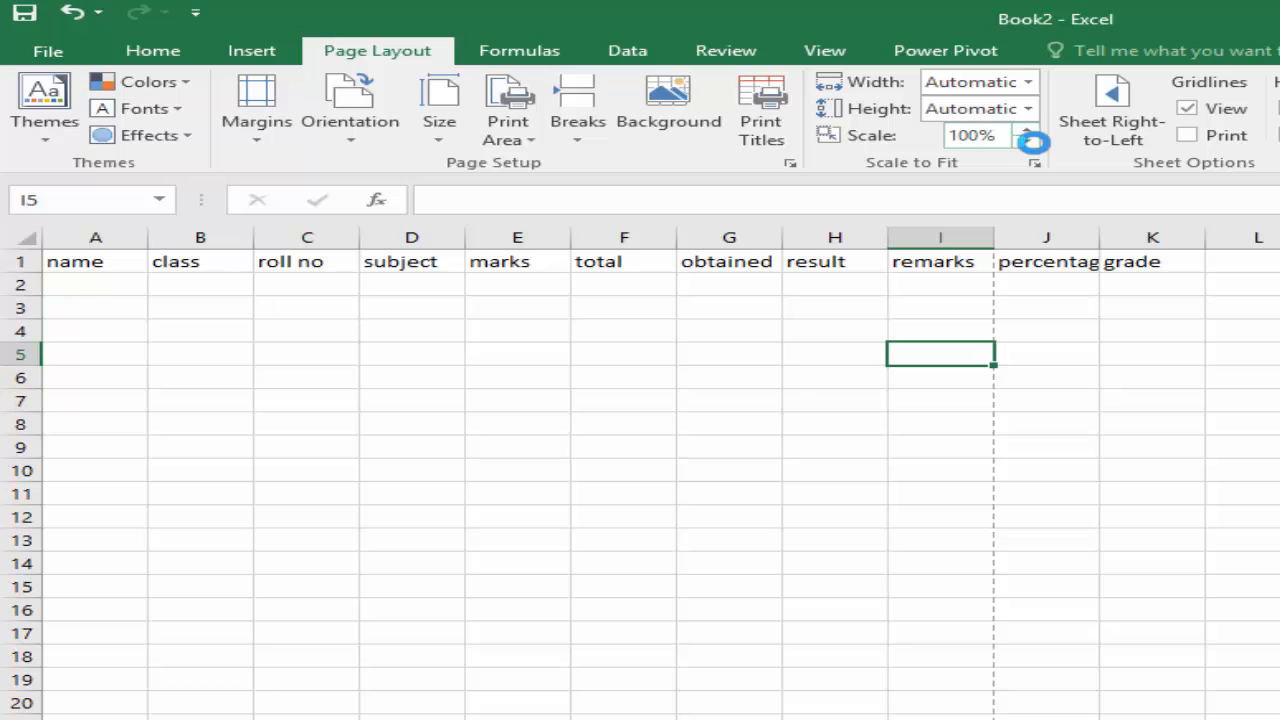
{"action": "left_click", "coordinate": [1030, 141]}
{"action": "left_click", "coordinate": [1030, 141]}
{"action": "left_click", "coordinate": [1030, 141]}
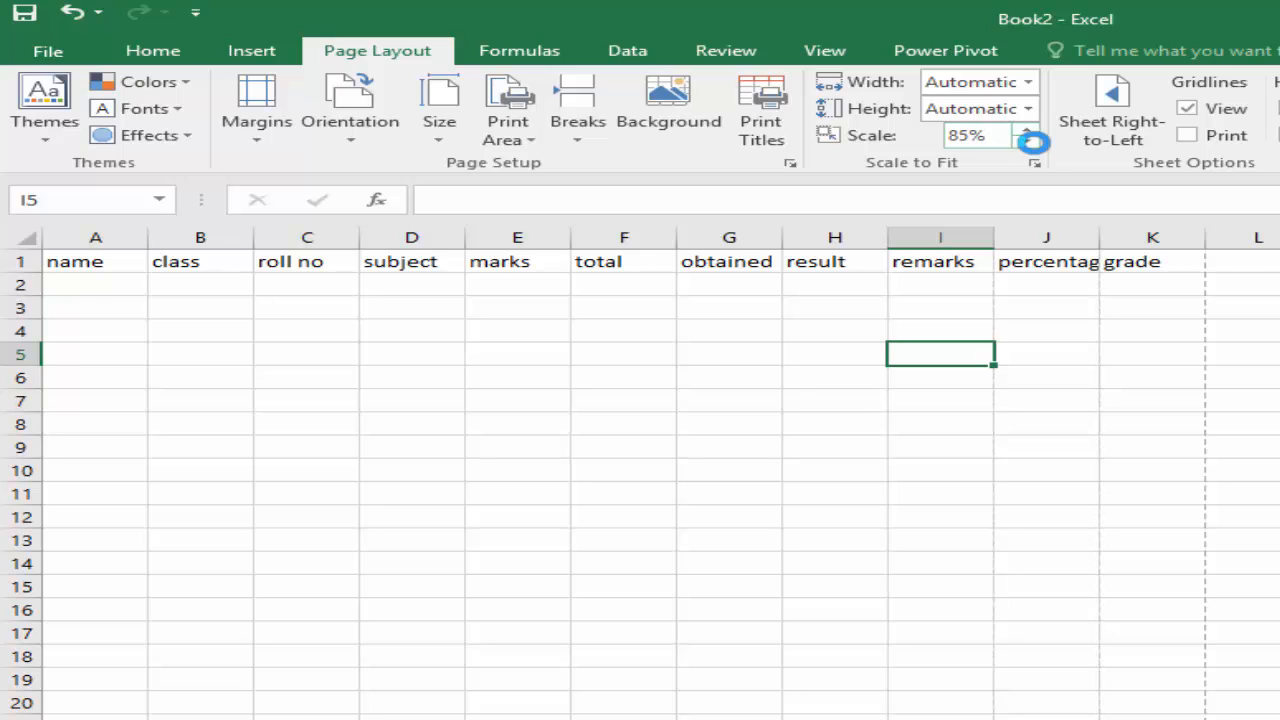
{"action": "left_click", "coordinate": [802, 455]}
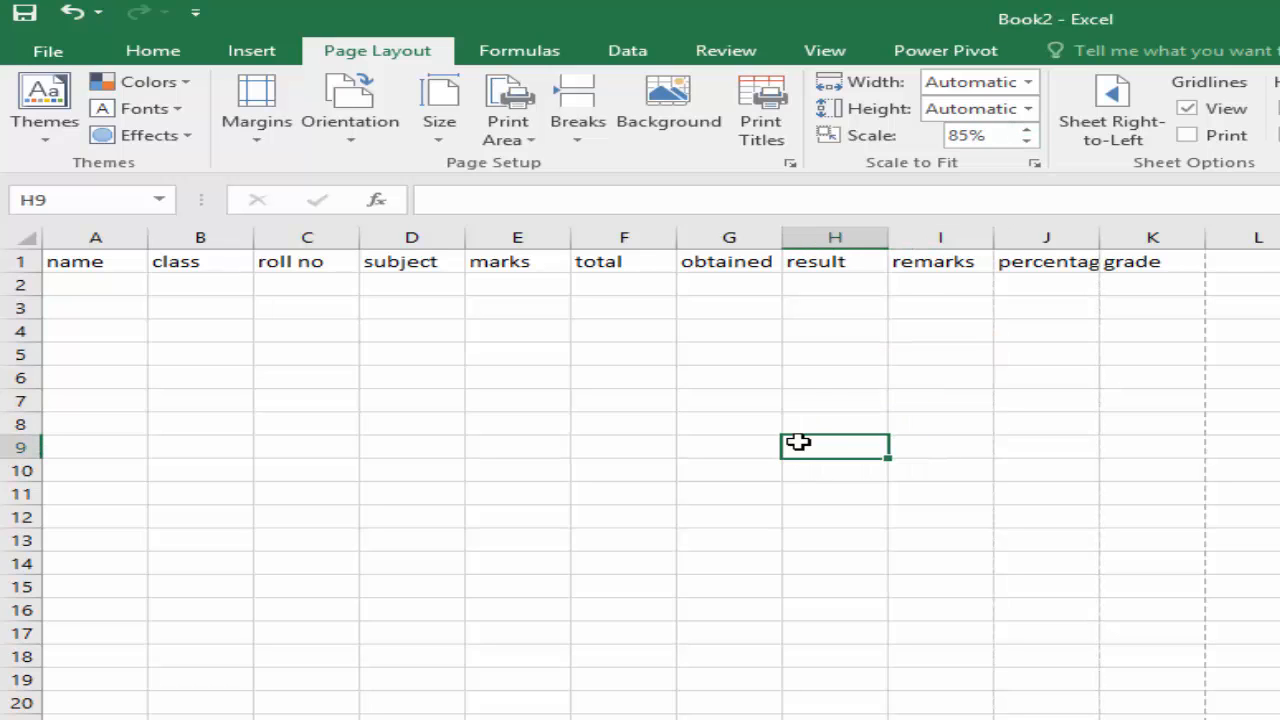
{"action": "key", "text": "ctrl+p"}
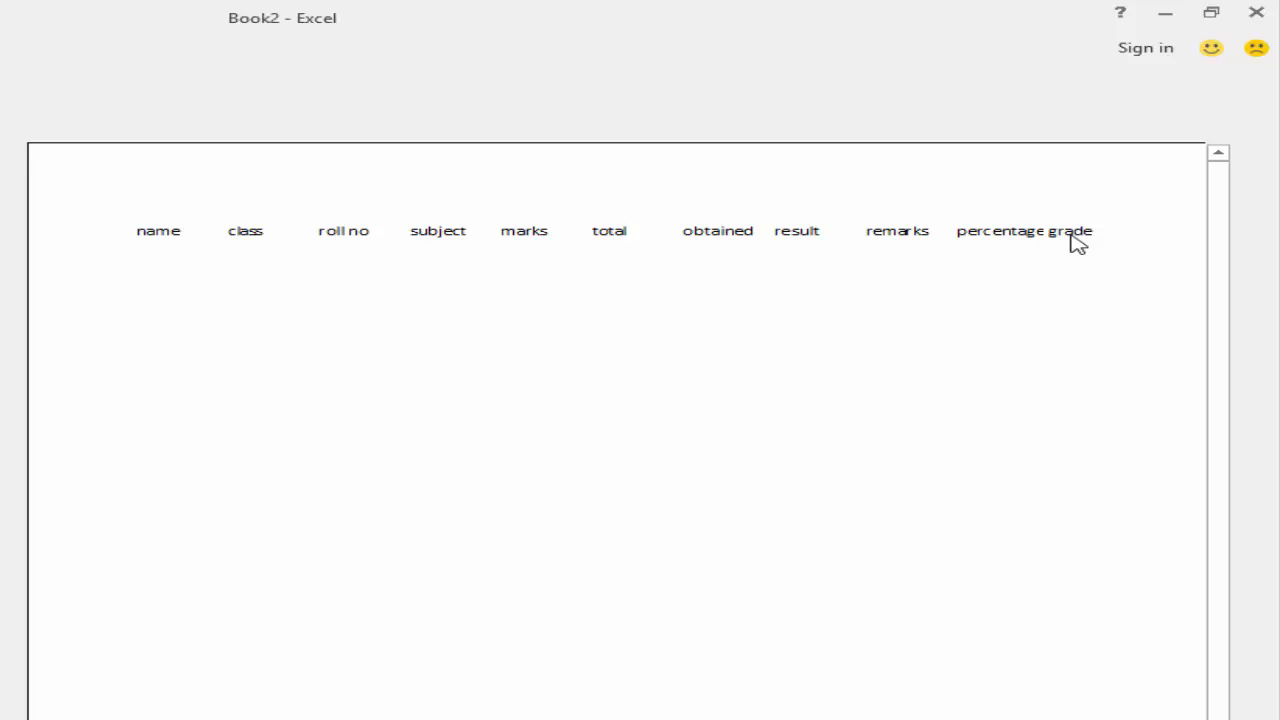
- Close the print preview and set the print scale back to 100%
{"action": "key", "text": "Escape"}
{"action": "left_click", "coordinate": [649, 200]}
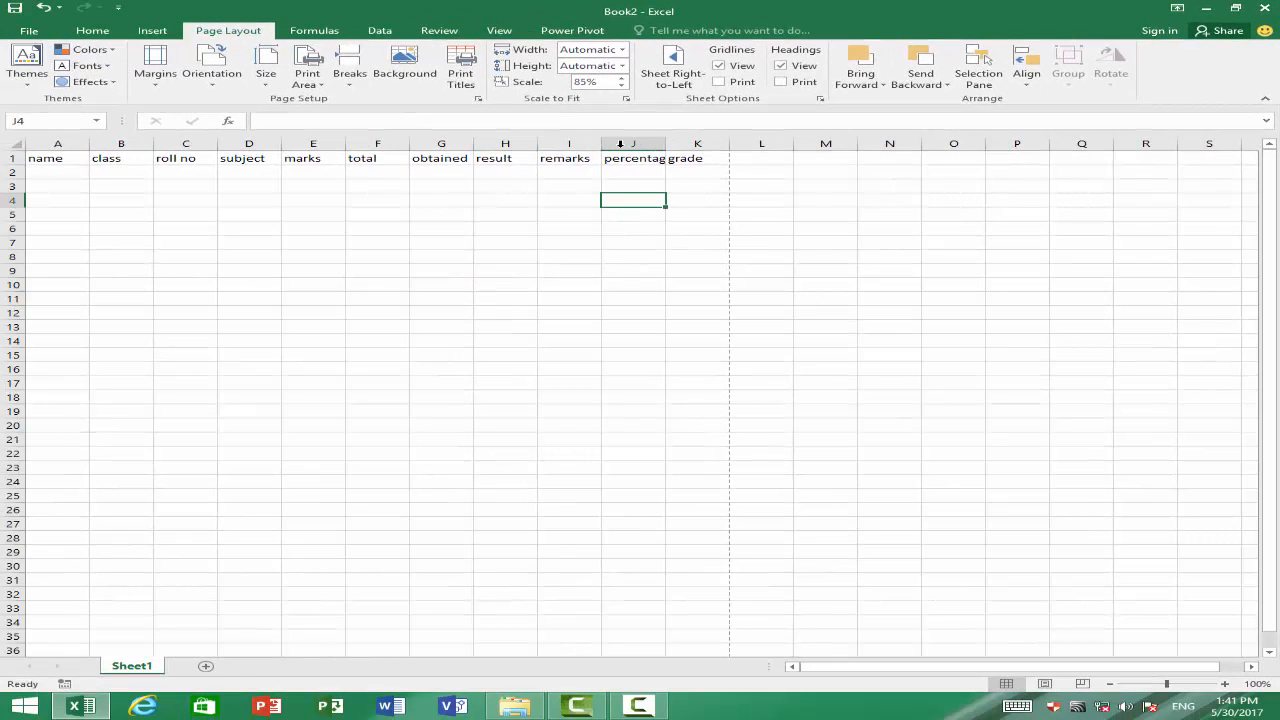
{"action": "left_click", "coordinate": [621, 77]}
{"action": "left_click", "coordinate": [621, 77]}
{"action": "left_click", "coordinate": [621, 77]}
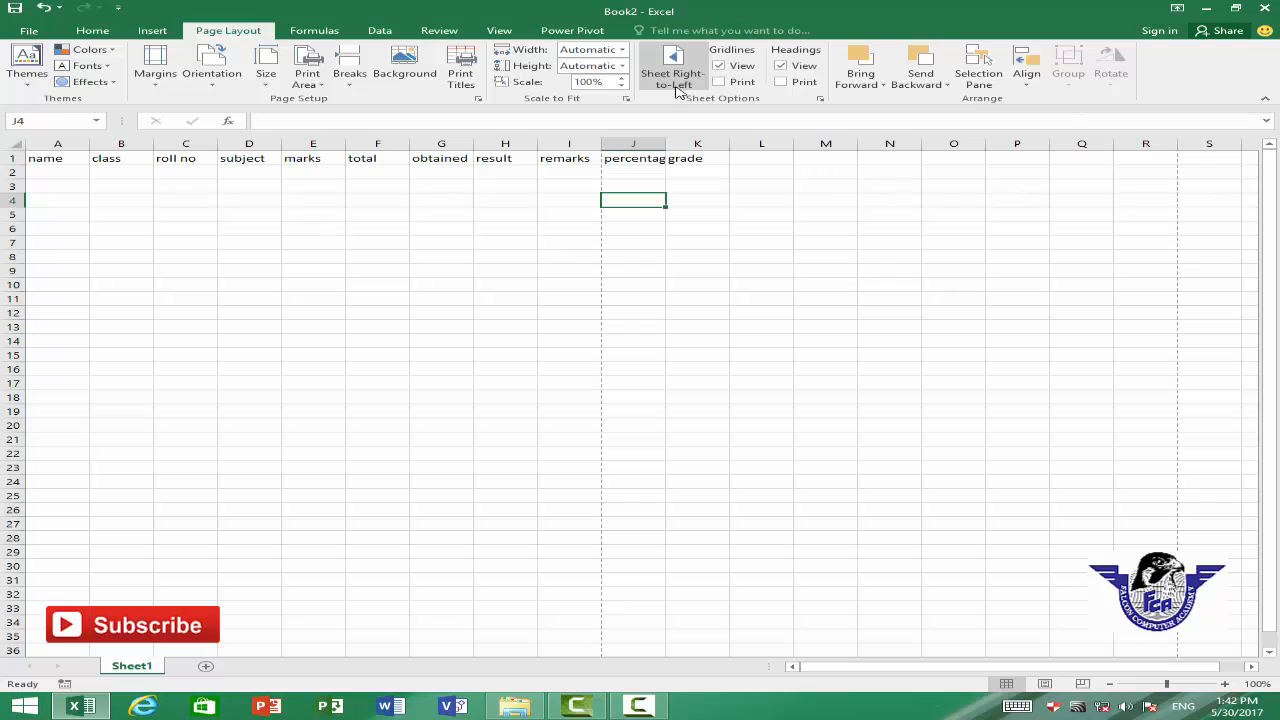
- Switch the sheet to right-to-left direction and move the cell selection across it as far as P7
{"action": "left_click", "coordinate": [677, 88]}
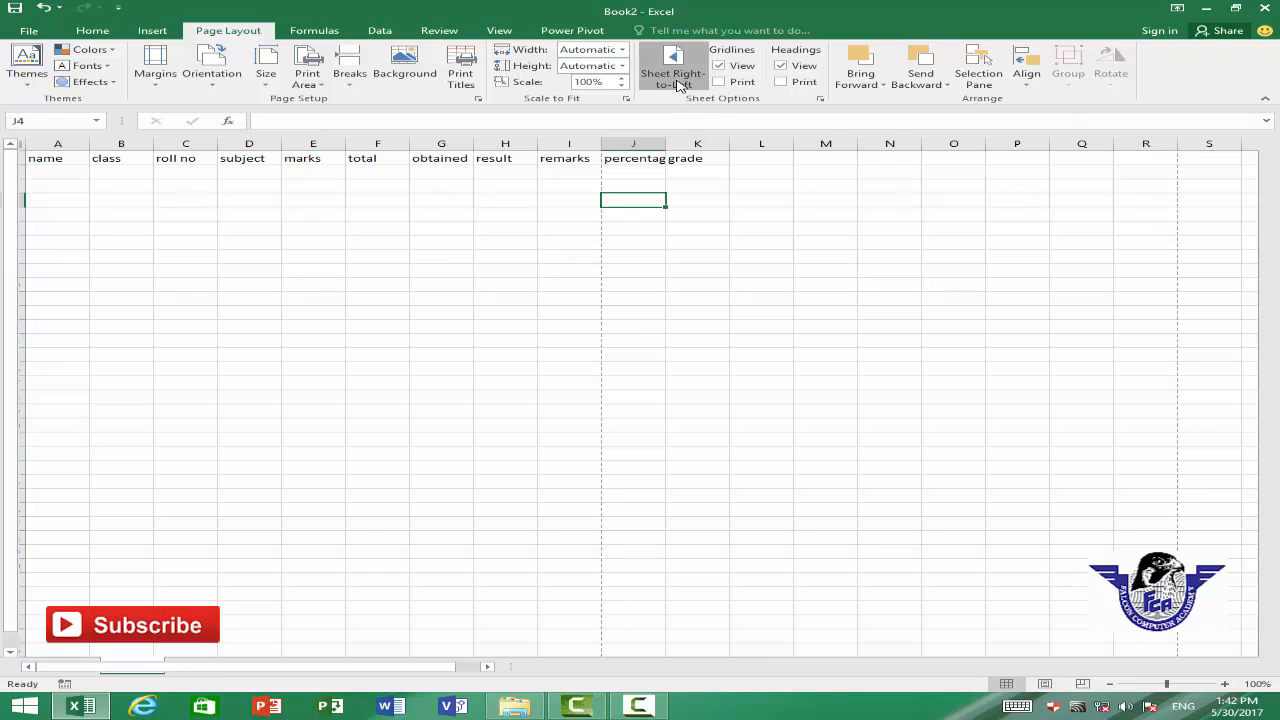
{"action": "left_click", "coordinate": [1200, 200]}
{"action": "left_click", "coordinate": [1150, 200]}
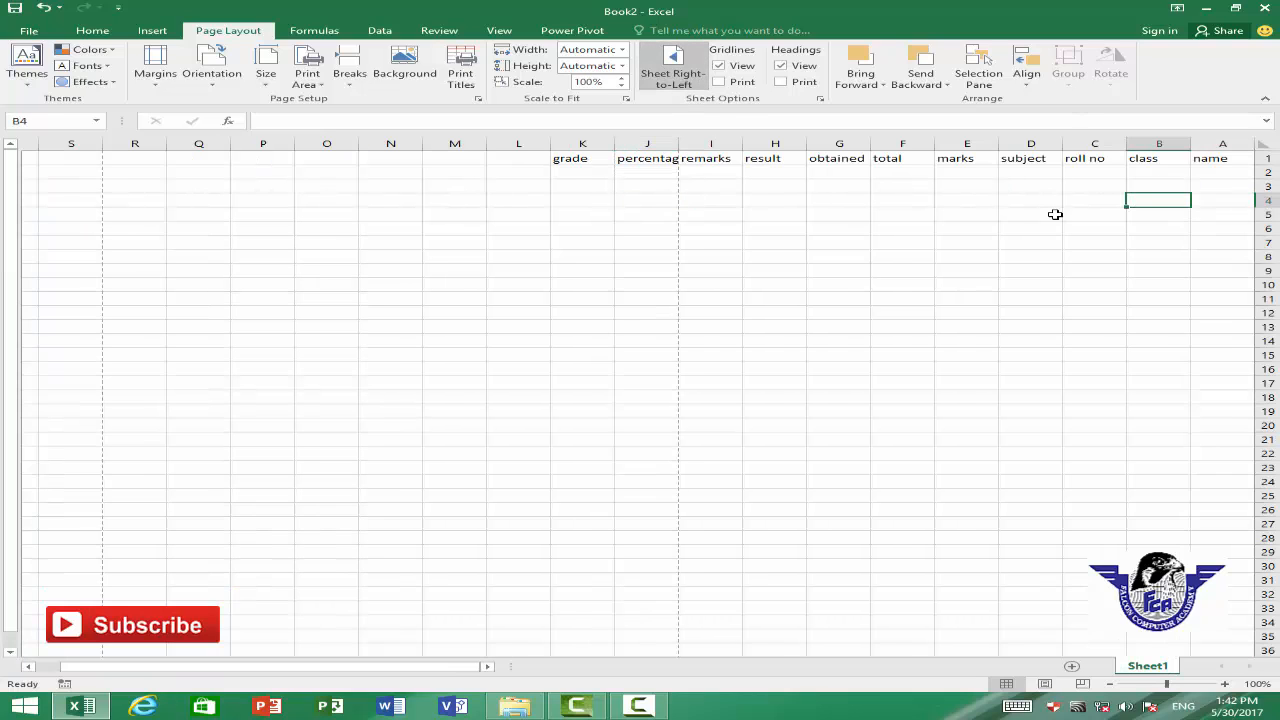
{"action": "left_click", "coordinate": [960, 228]}
{"action": "left_click", "coordinate": [768, 225]}
{"action": "left_click", "coordinate": [725, 242]}
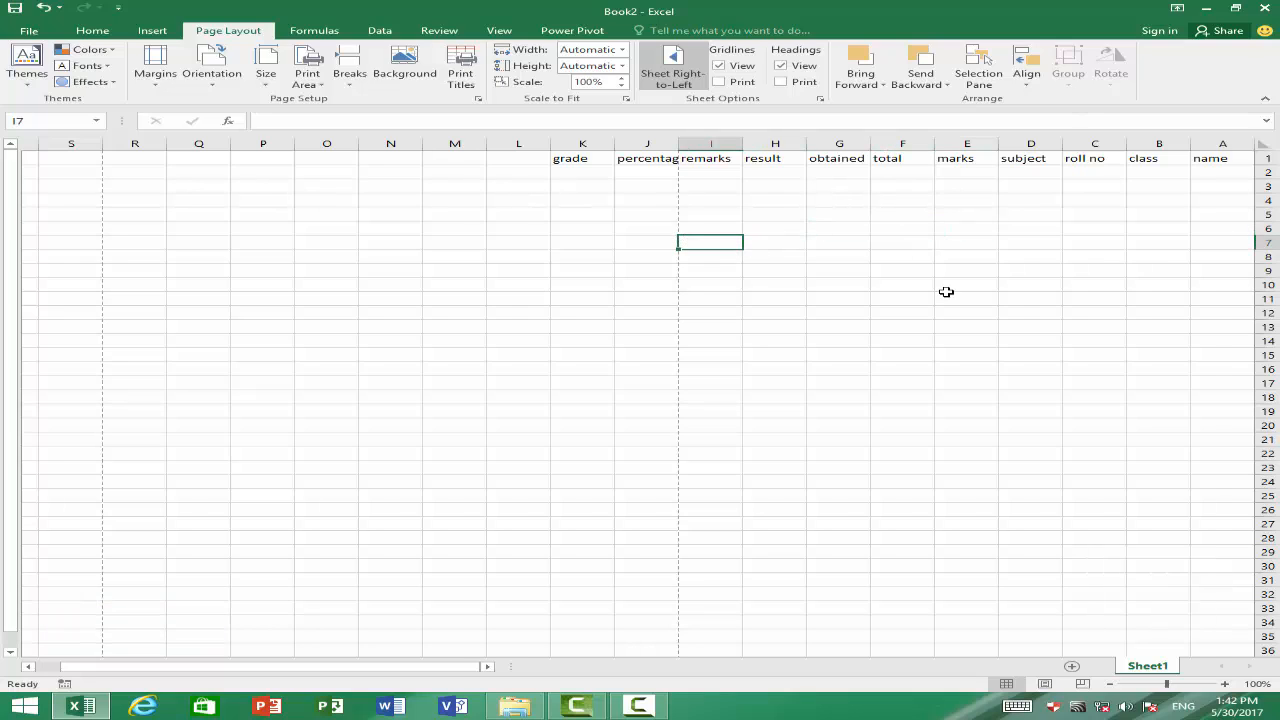
{"action": "key", "text": "Left"}
{"action": "key", "text": "Left"}
{"action": "key", "text": "Left"}
{"action": "key", "text": "Left"}
{"action": "key", "text": "Left"}
{"action": "key", "text": "Left"}
{"action": "key", "text": "Left"}
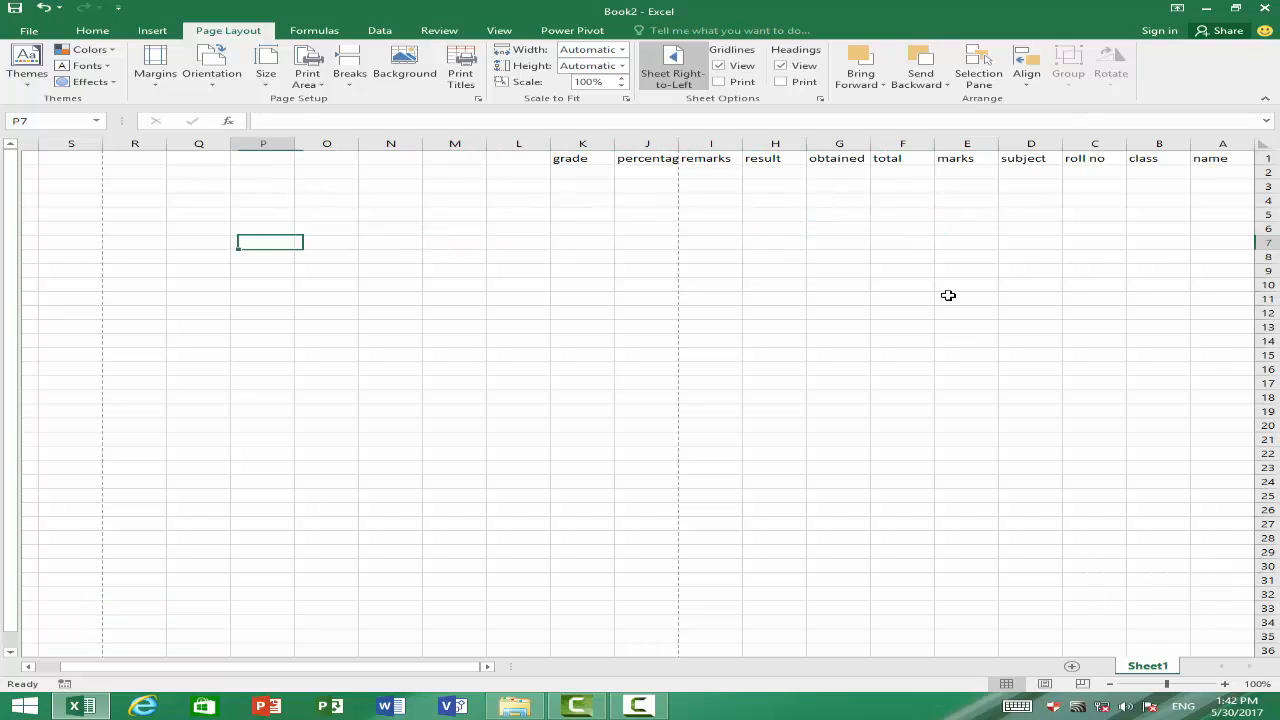
- Return the sheet to left-to-right direction, toggling the right-to-left layout on and off once more
{"action": "left_click", "coordinate": [673, 75]}
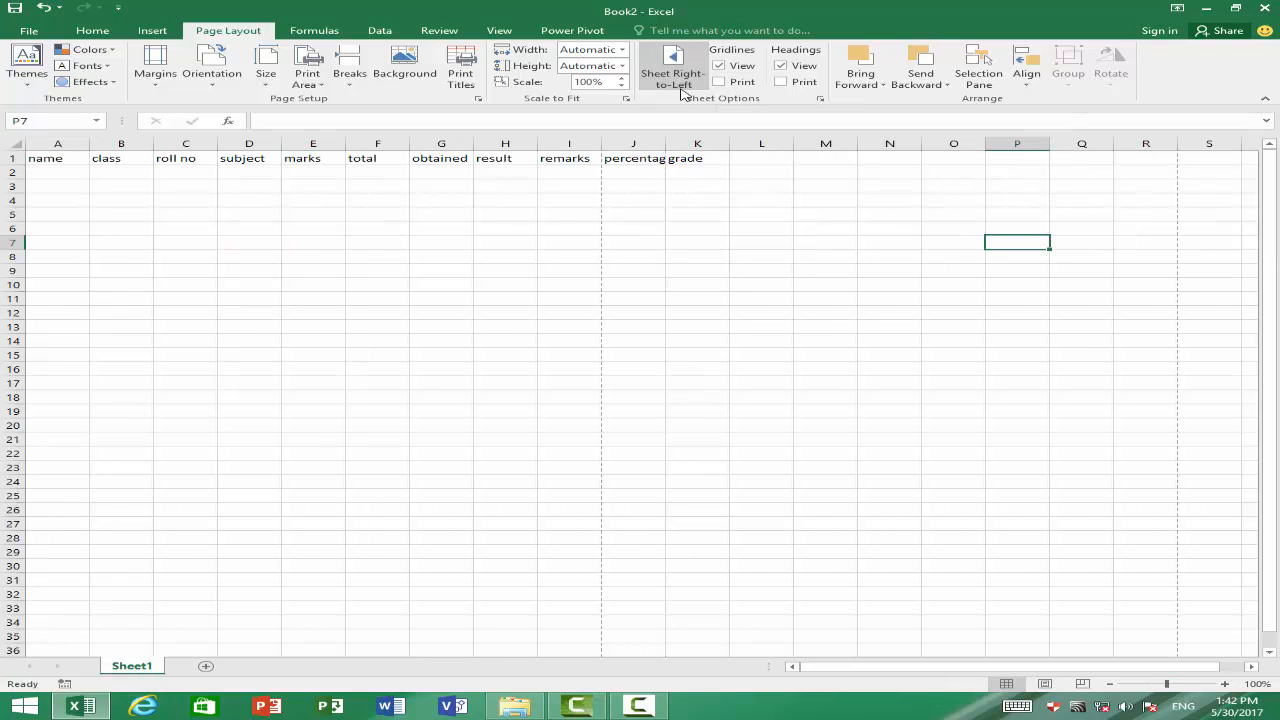
{"action": "left_click", "coordinate": [674, 80]}
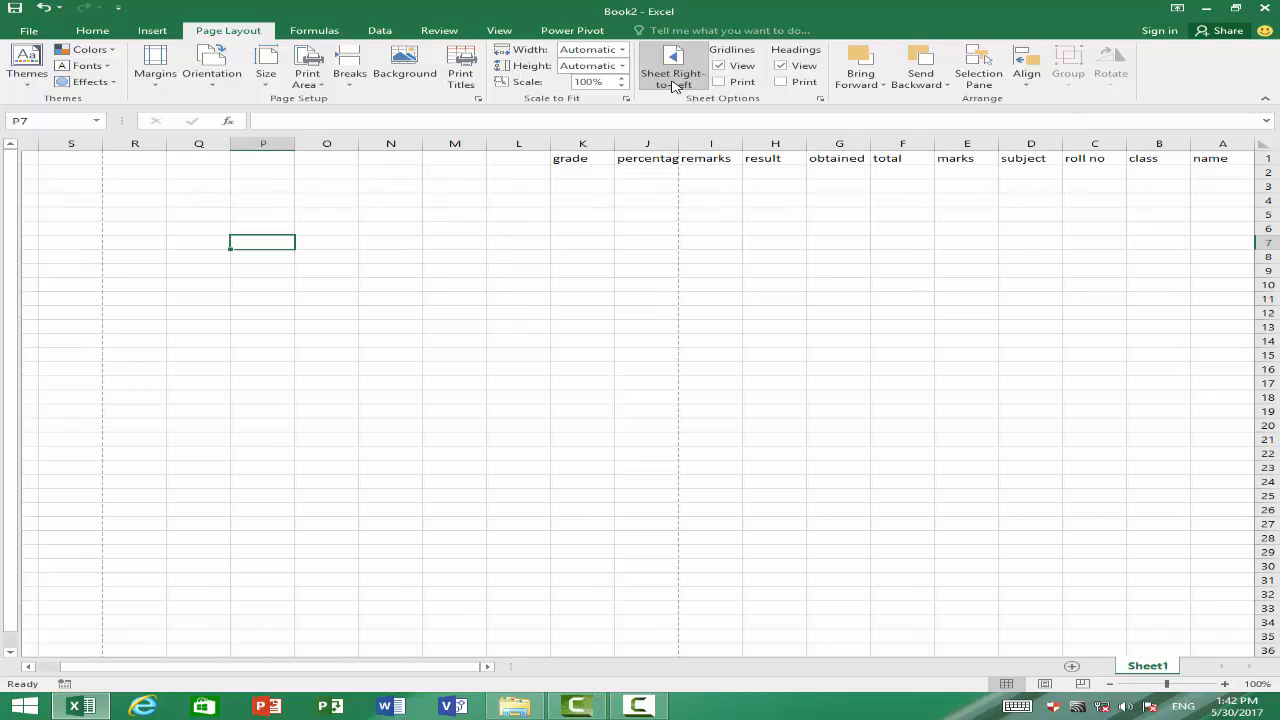
{"action": "left_click", "coordinate": [674, 80]}
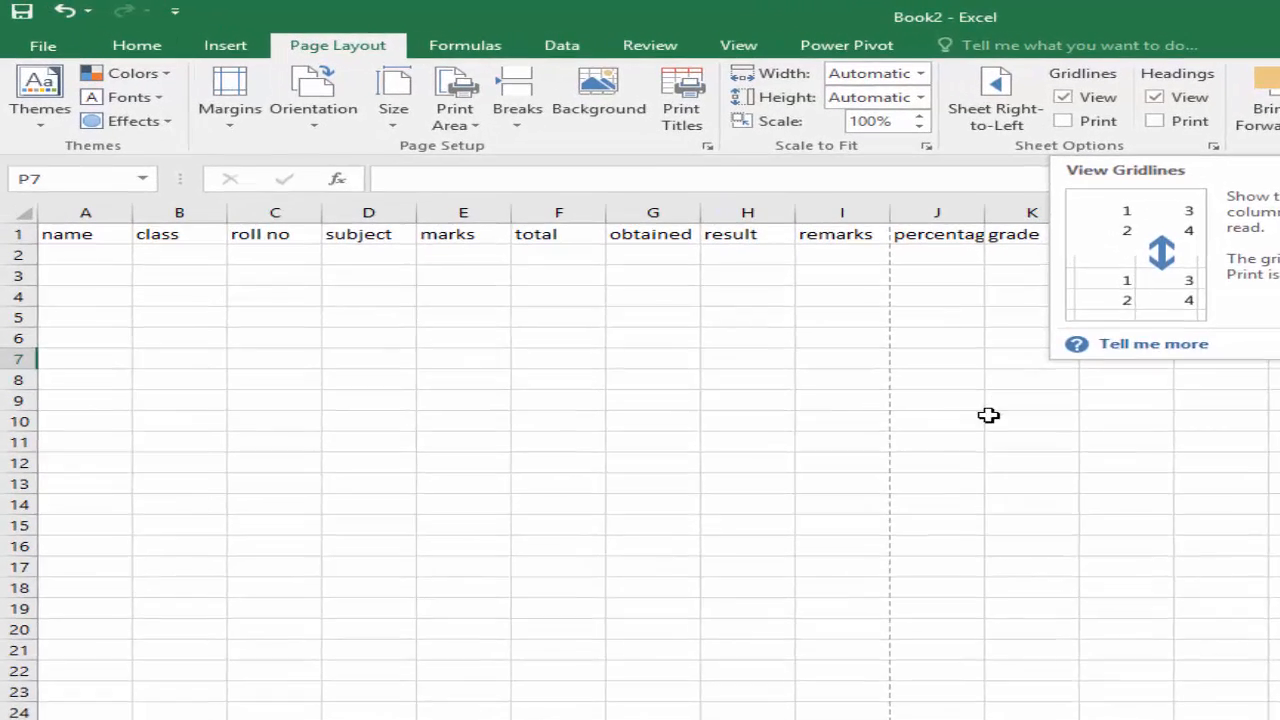
- Hide and show the on-screen gridlines several times, leaving them displayed
{"action": "left_click", "coordinate": [800, 346]}
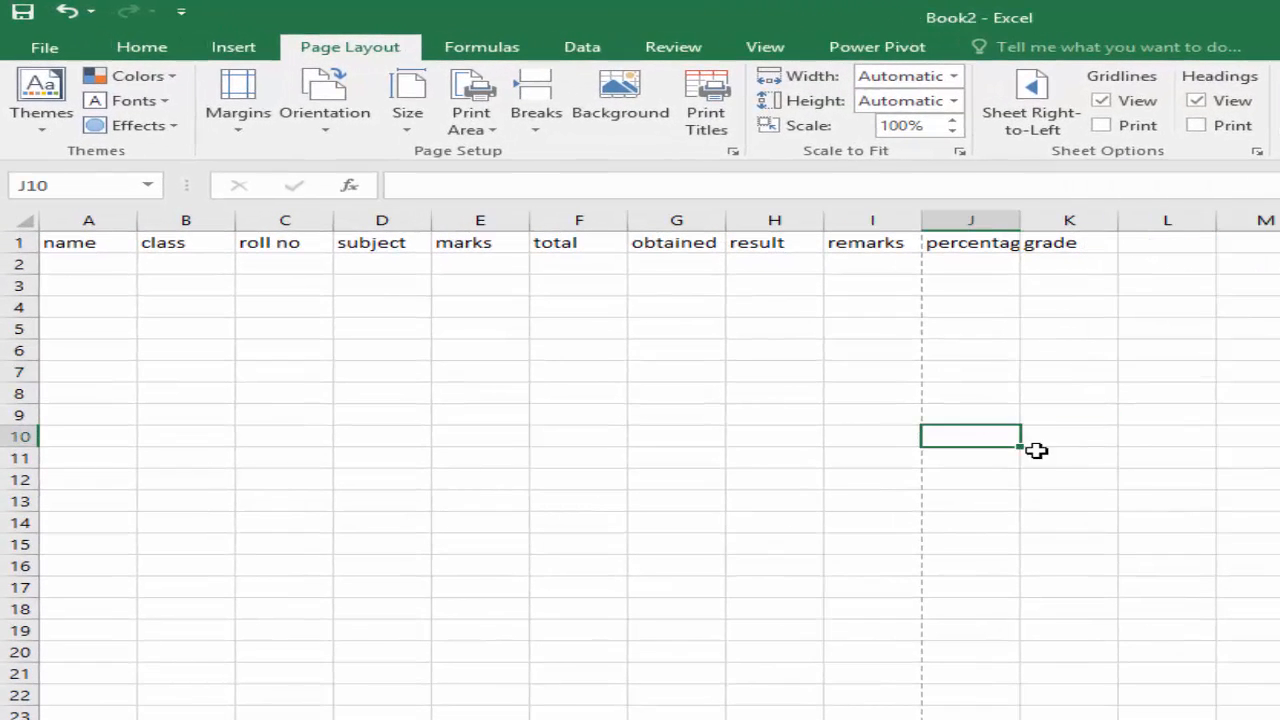
{"action": "left_click", "coordinate": [1105, 102]}
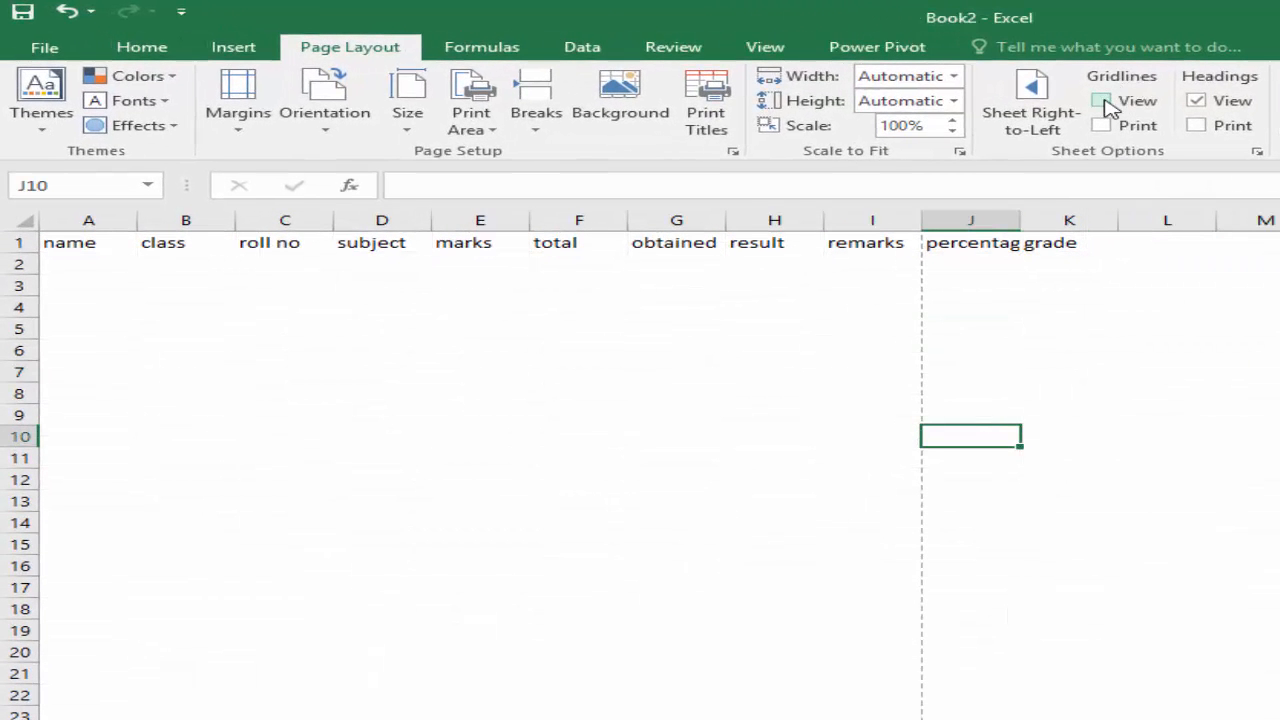
{"action": "left_click", "coordinate": [1108, 104]}
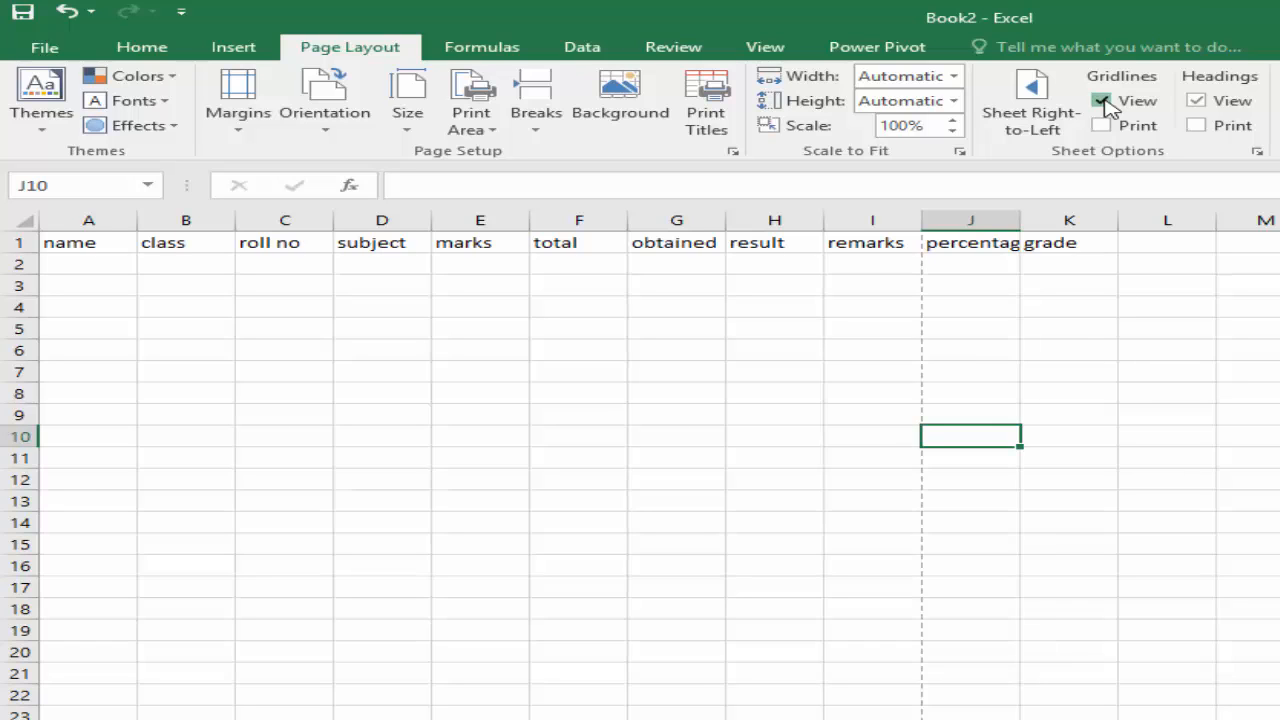
{"action": "left_click", "coordinate": [1103, 102]}
{"action": "left_click", "coordinate": [1105, 102]}
{"action": "left_click", "coordinate": [1105, 102]}
{"action": "left_click", "coordinate": [1105, 102]}
{"action": "left_click", "coordinate": [1105, 102]}
{"action": "left_click", "coordinate": [1105, 102]}
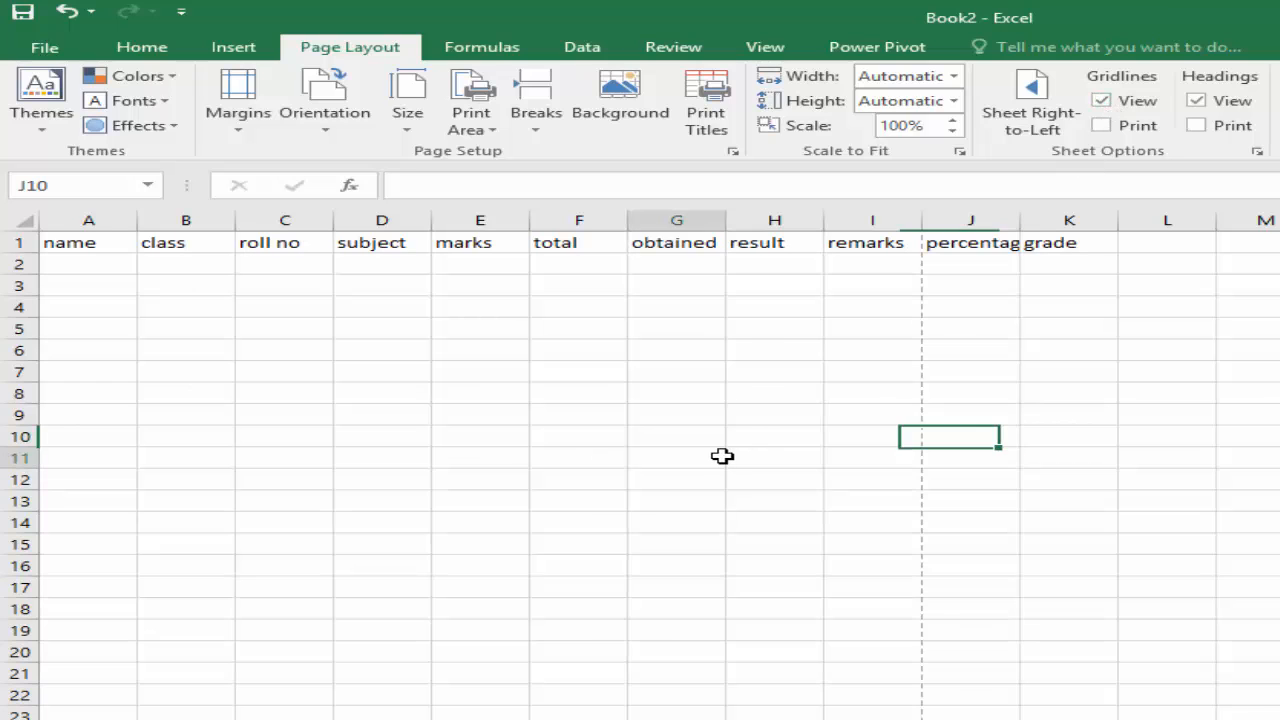
{"action": "left_click", "coordinate": [722, 457]}
{"action": "left_click", "coordinate": [535, 419]}
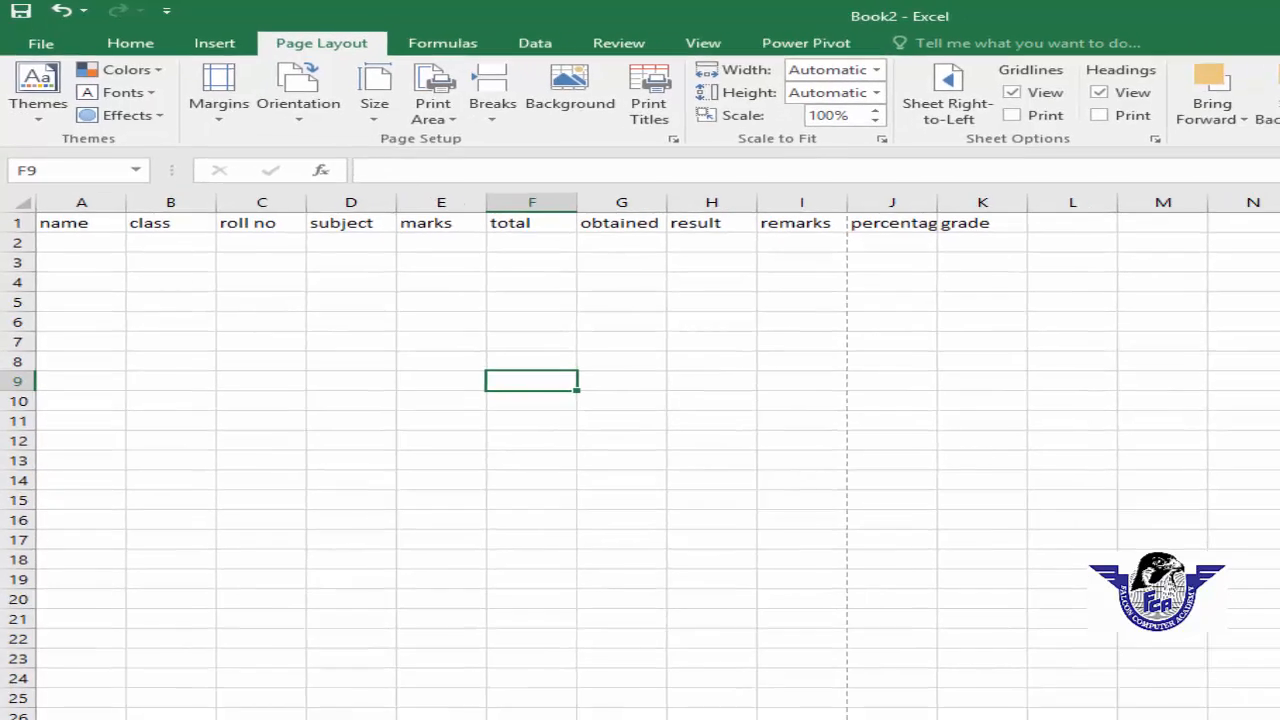
- Preview the printout with margin guides shown and hidden at whole-page zoom, and return to the sheet
{"action": "key", "text": "ctrl+p"}
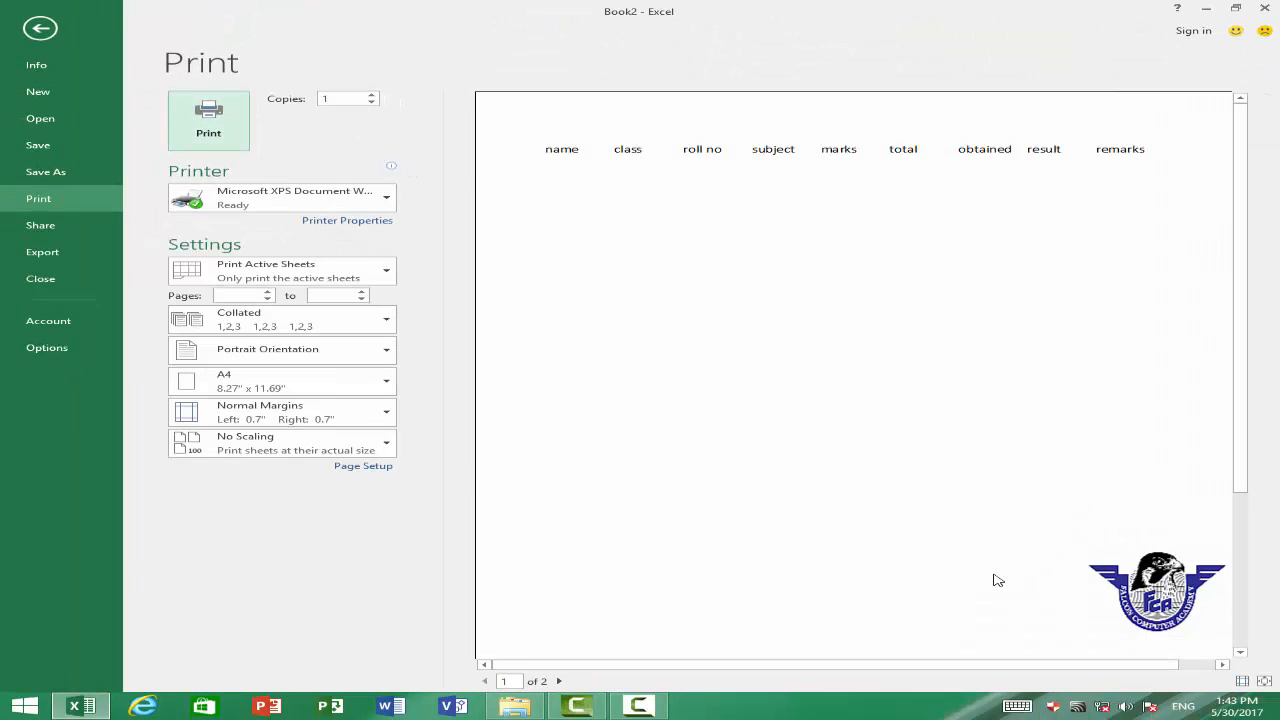
{"action": "left_click", "coordinate": [1242, 680]}
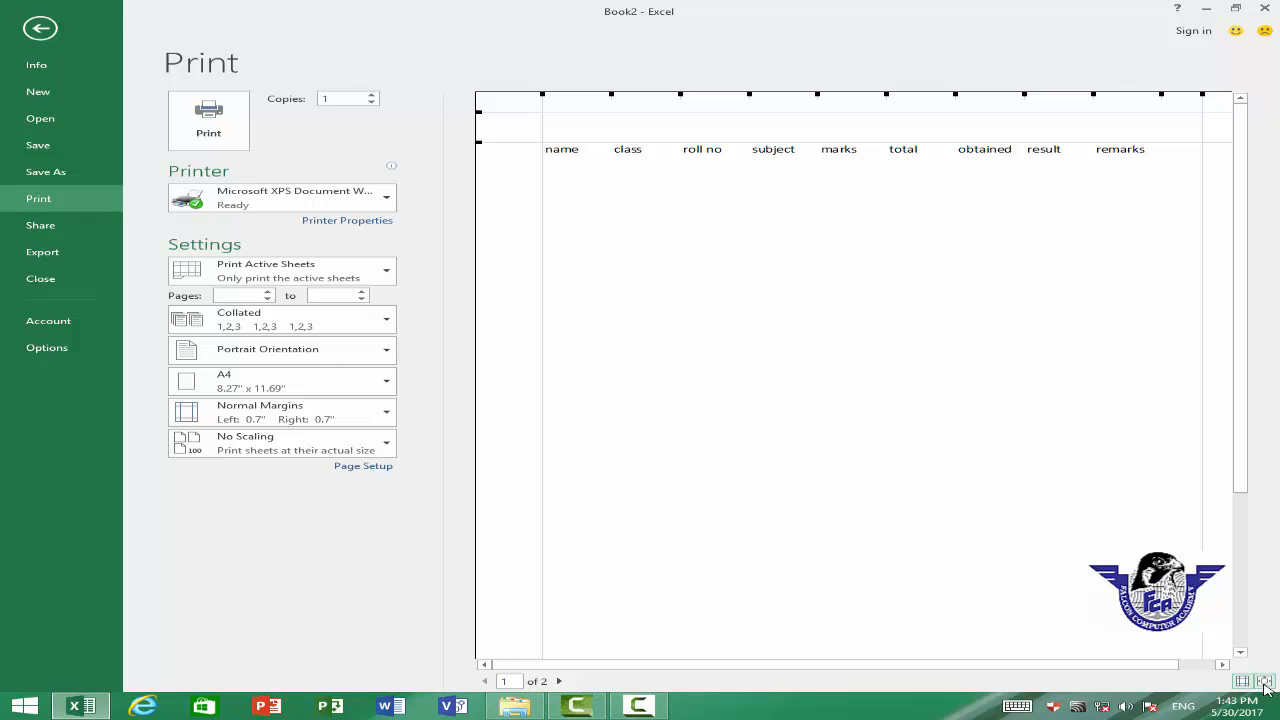
{"action": "left_click", "coordinate": [1264, 680]}
{"action": "left_click", "coordinate": [1242, 680]}
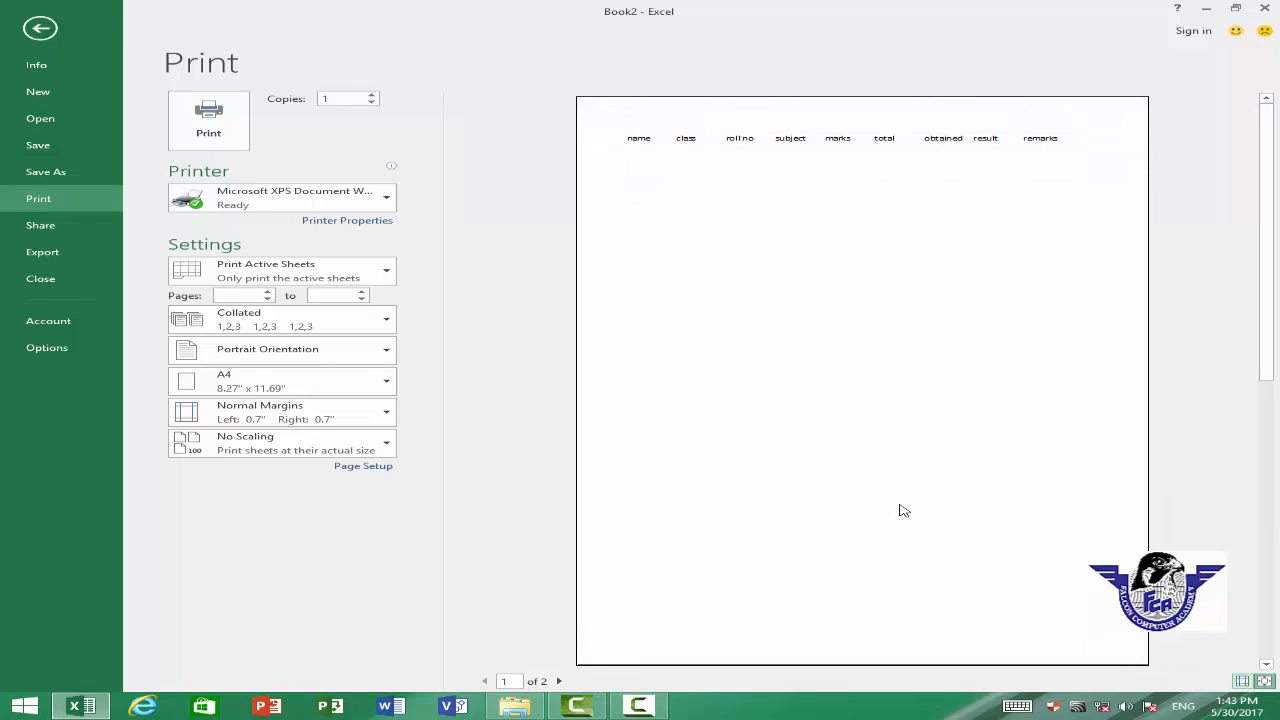
{"action": "key", "text": "Escape"}
{"action": "left_click", "coordinate": [483, 227]}
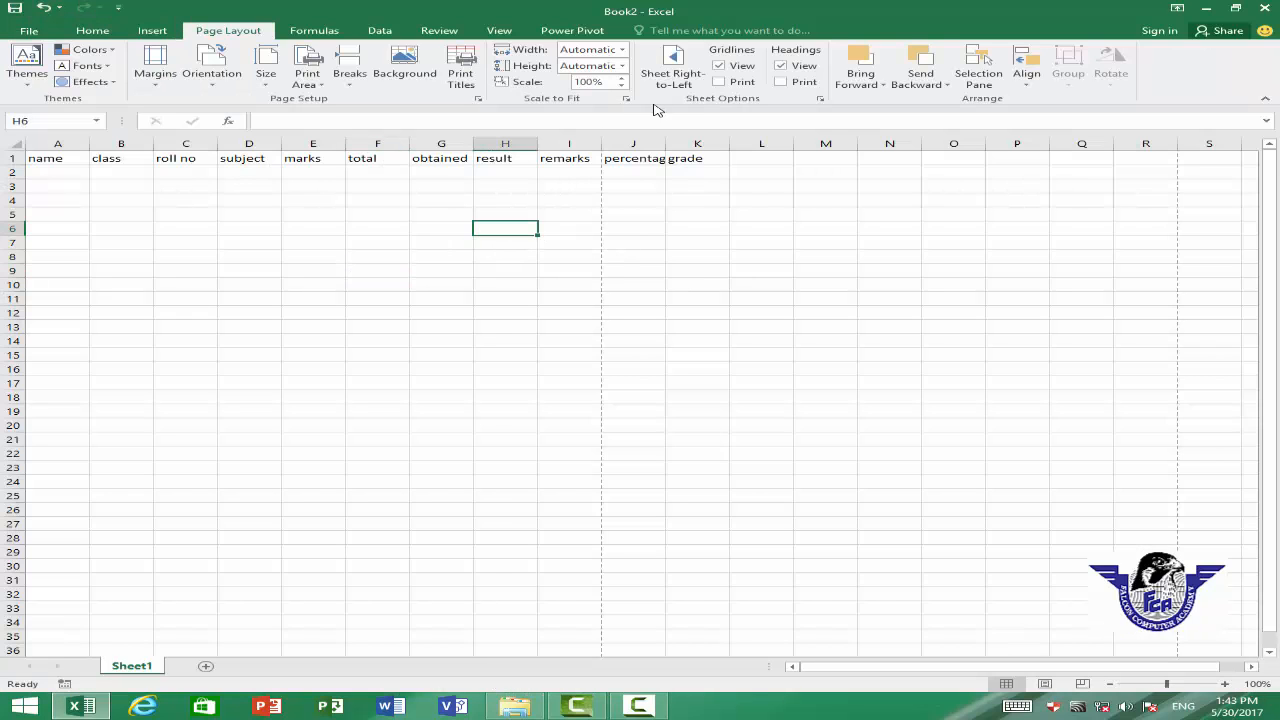
- Turn on gridline printing and check the heading row in the print preview
{"action": "left_click", "coordinate": [742, 82]}
{"action": "key", "text": "ctrl+p"}
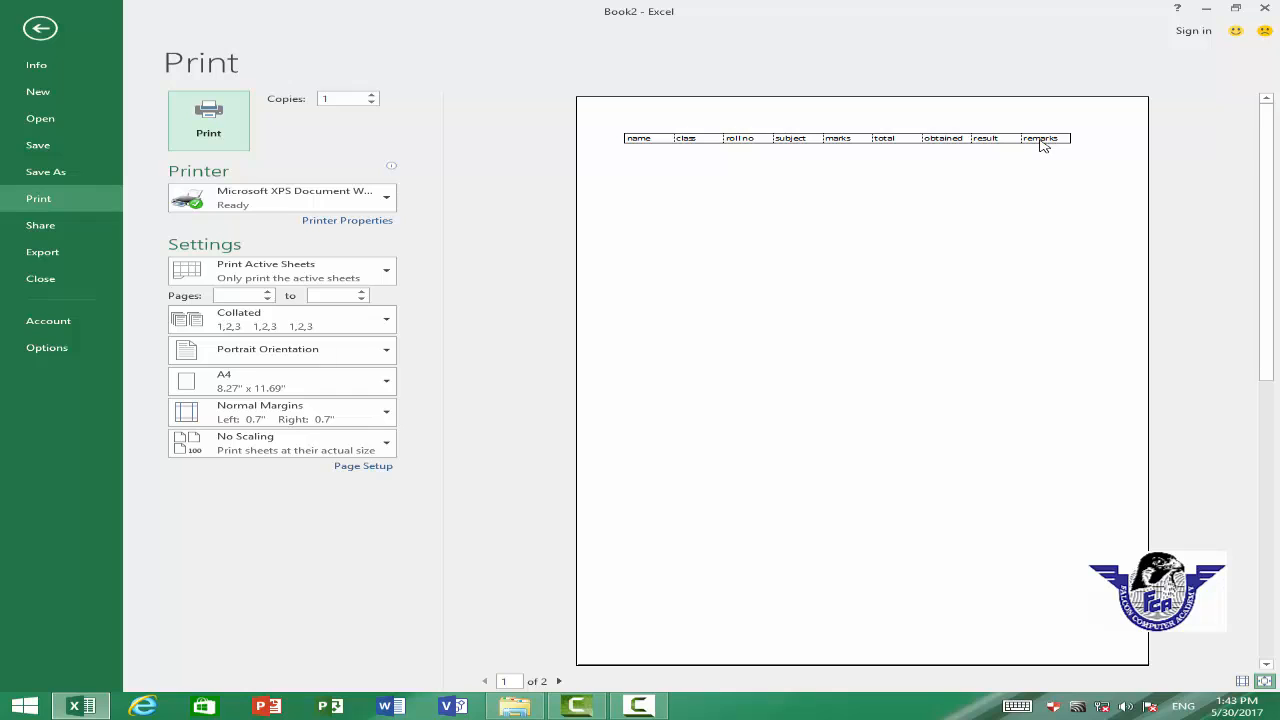
{"action": "key", "text": "Escape"}
- Enter sample text in scattered cells: f in D18, sf in E12, as in D21, s in D24, a in F26 and s in C14
{"action": "left_click", "coordinate": [238, 399]}
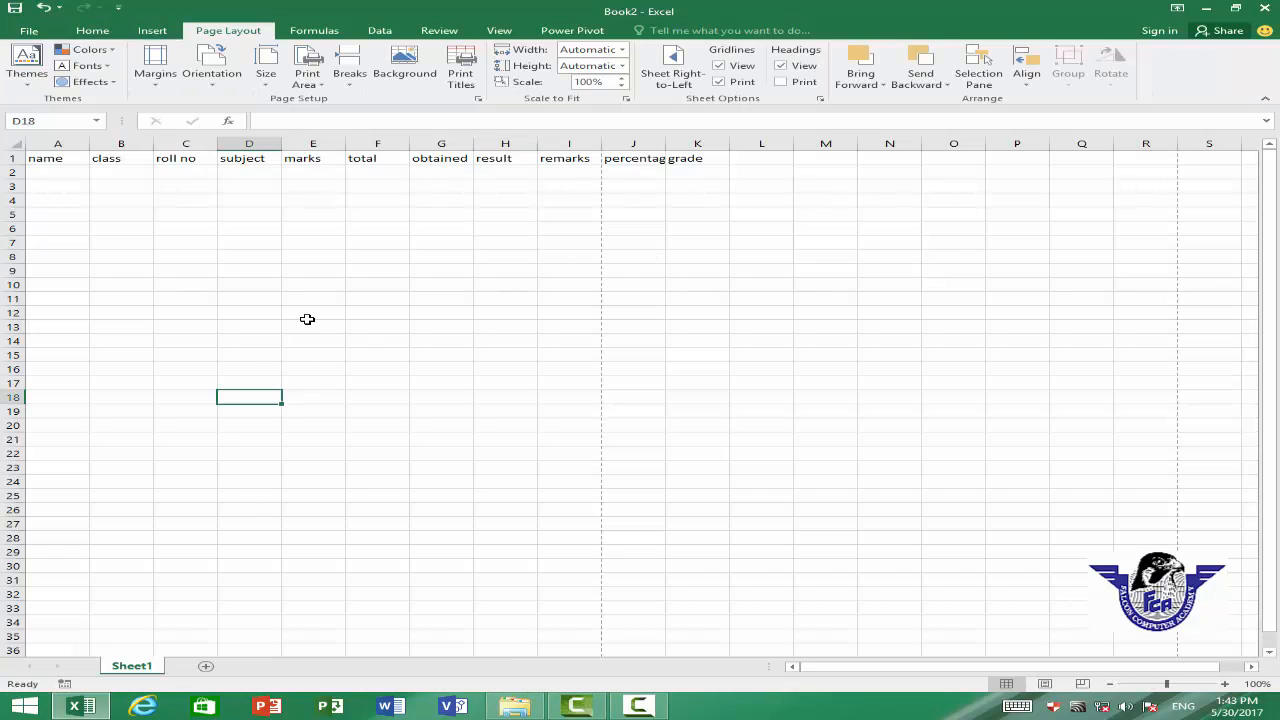
{"action": "type", "text": "f"}
{"action": "left_click", "coordinate": [307, 318]}
{"action": "type", "text": "sf"}
{"action": "left_click_drag", "start_coordinate": [303, 384], "coordinate": [262, 454]}
{"action": "type", "text": "ass"}
{"action": "left_click", "coordinate": [378, 509]}
{"action": "type", "text": "as"}
{"action": "left_click", "coordinate": [440, 495]}
{"action": "left_click", "coordinate": [189, 343]}
{"action": "type", "text": "s"}
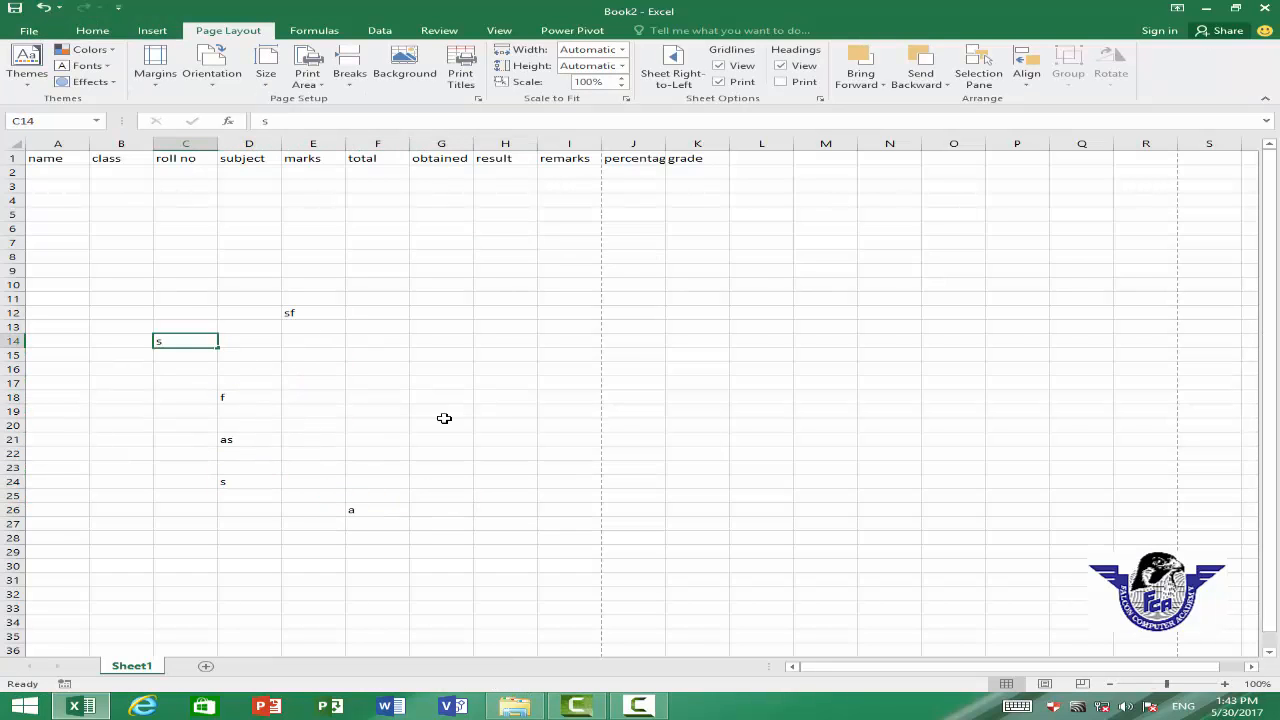
- Preview the printed gridlines around the sample entries and return to the sheet
{"action": "left_click_drag", "start_coordinate": [443, 411], "coordinate": [443, 425]}
{"action": "left_click", "coordinate": [520, 454]}
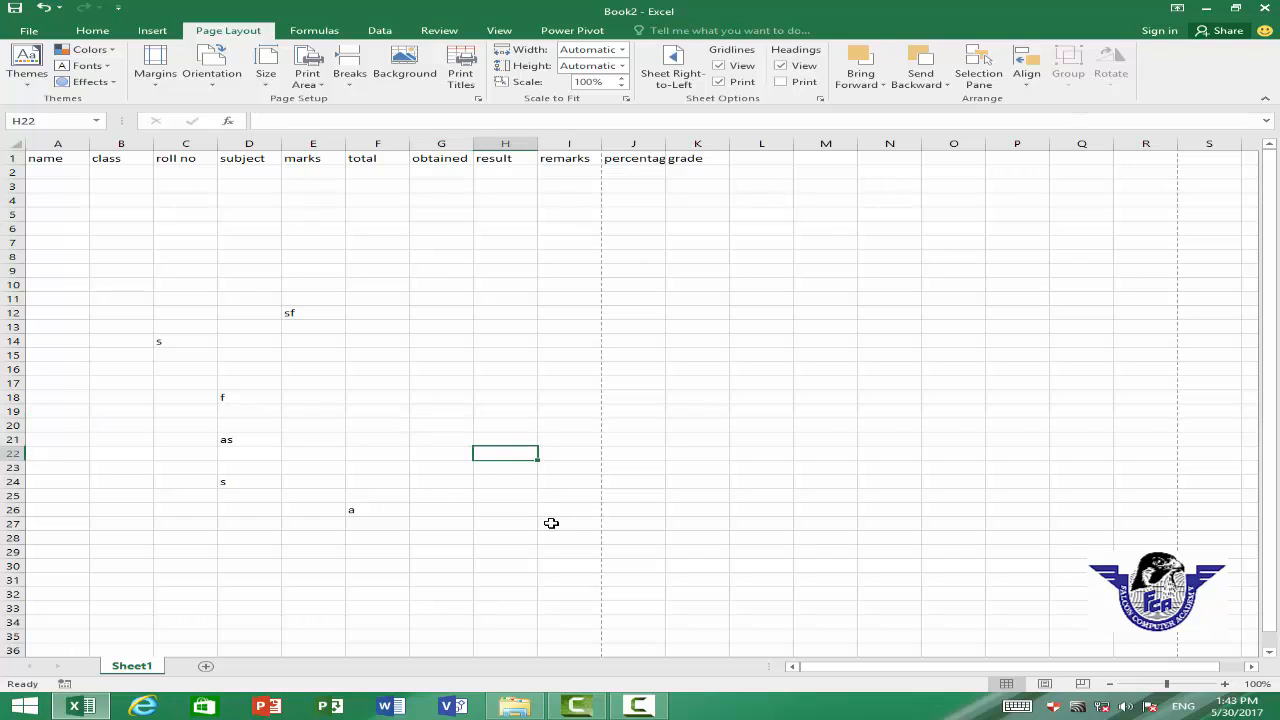
{"action": "key", "text": "ctrl+p"}
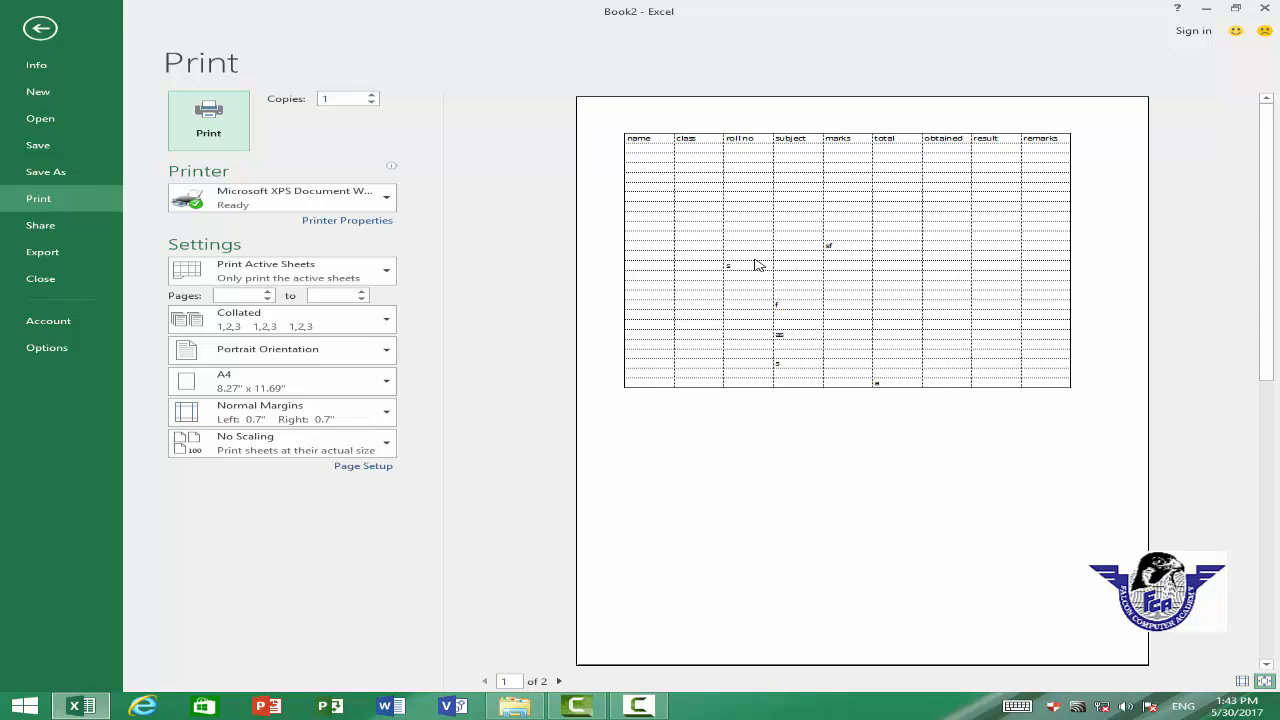
{"action": "key", "text": "Escape"}
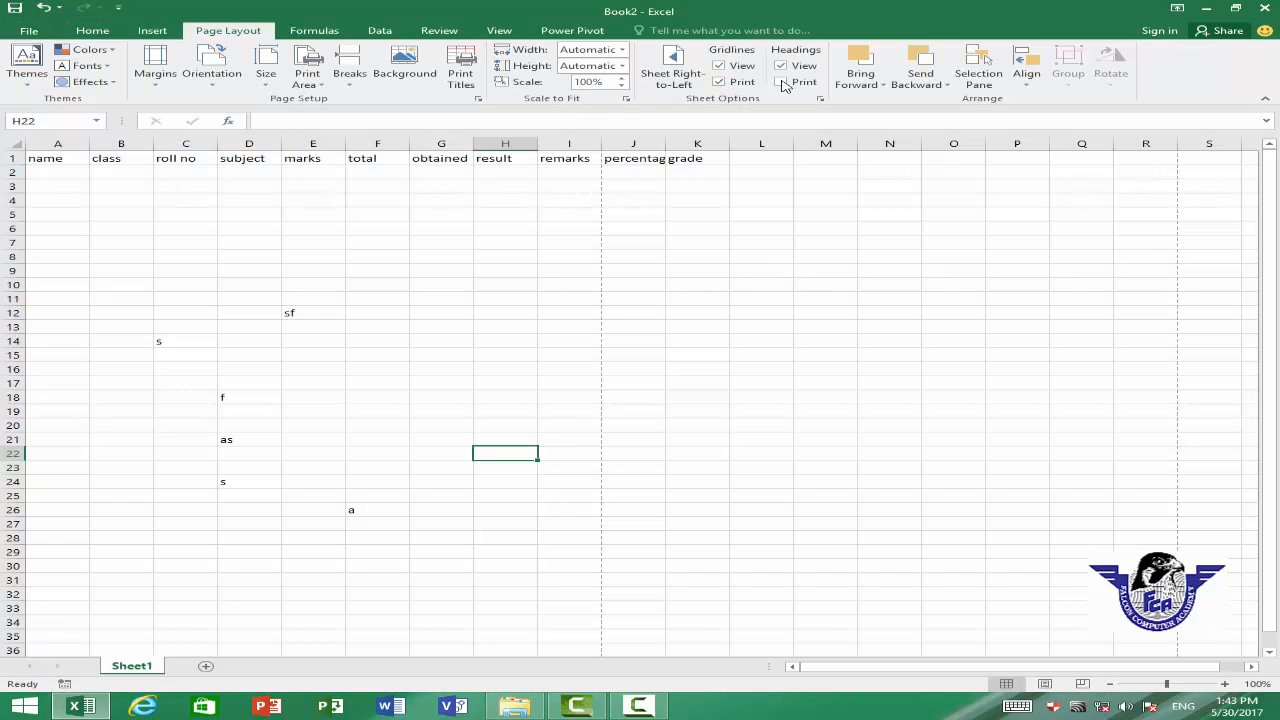
- Hide the on-screen row and column headings and show them again
{"action": "left_click", "coordinate": [774, 217]}
{"action": "left_click", "coordinate": [96, 237]}
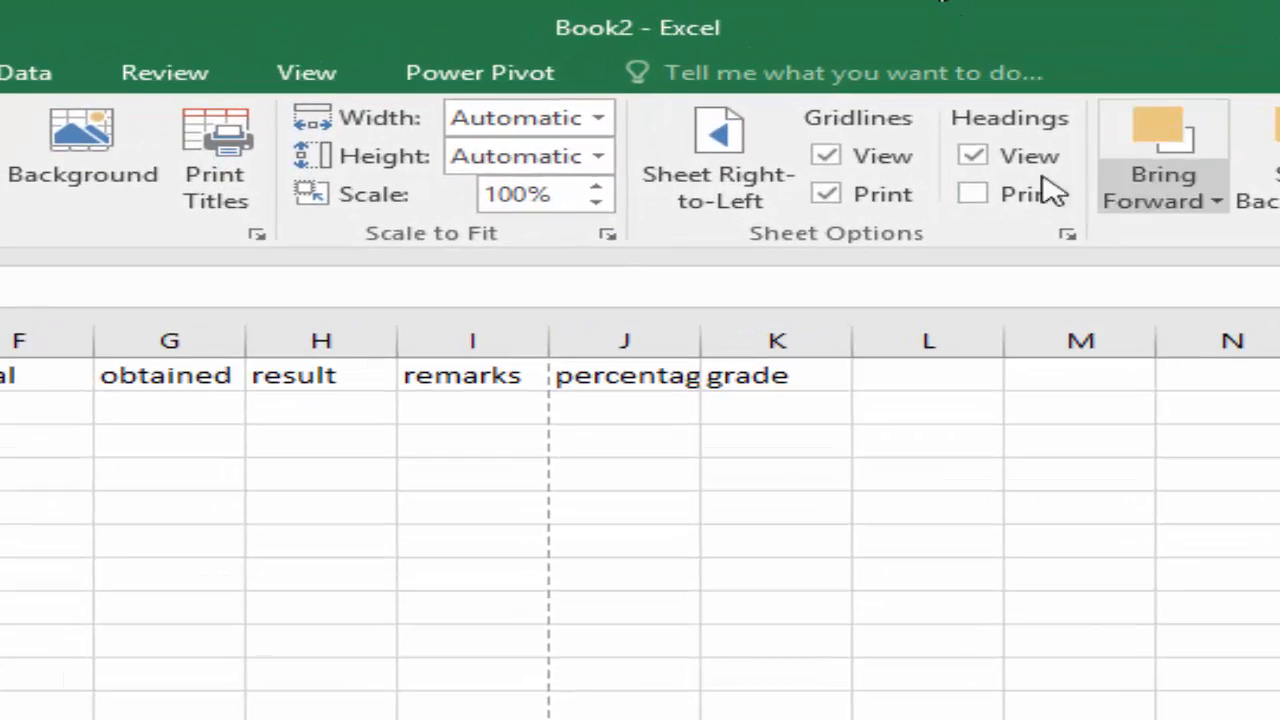
{"action": "left_click", "coordinate": [972, 156]}
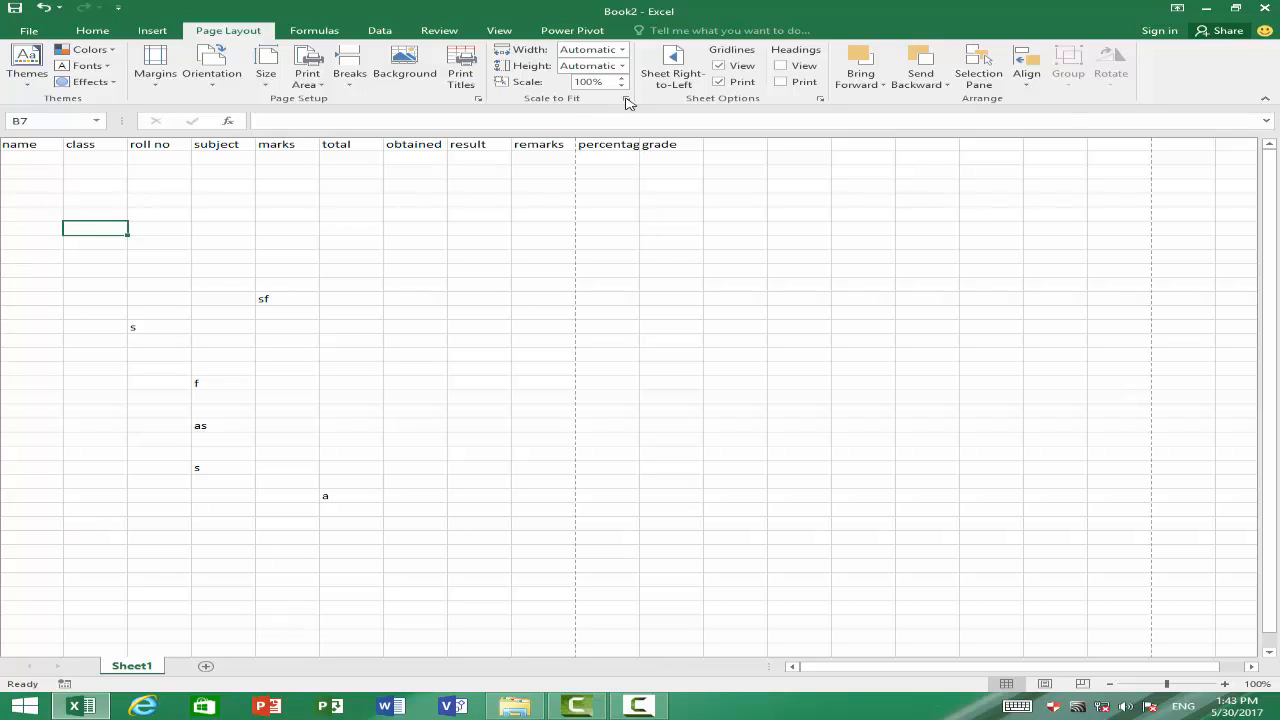
{"action": "left_click", "coordinate": [781, 66]}
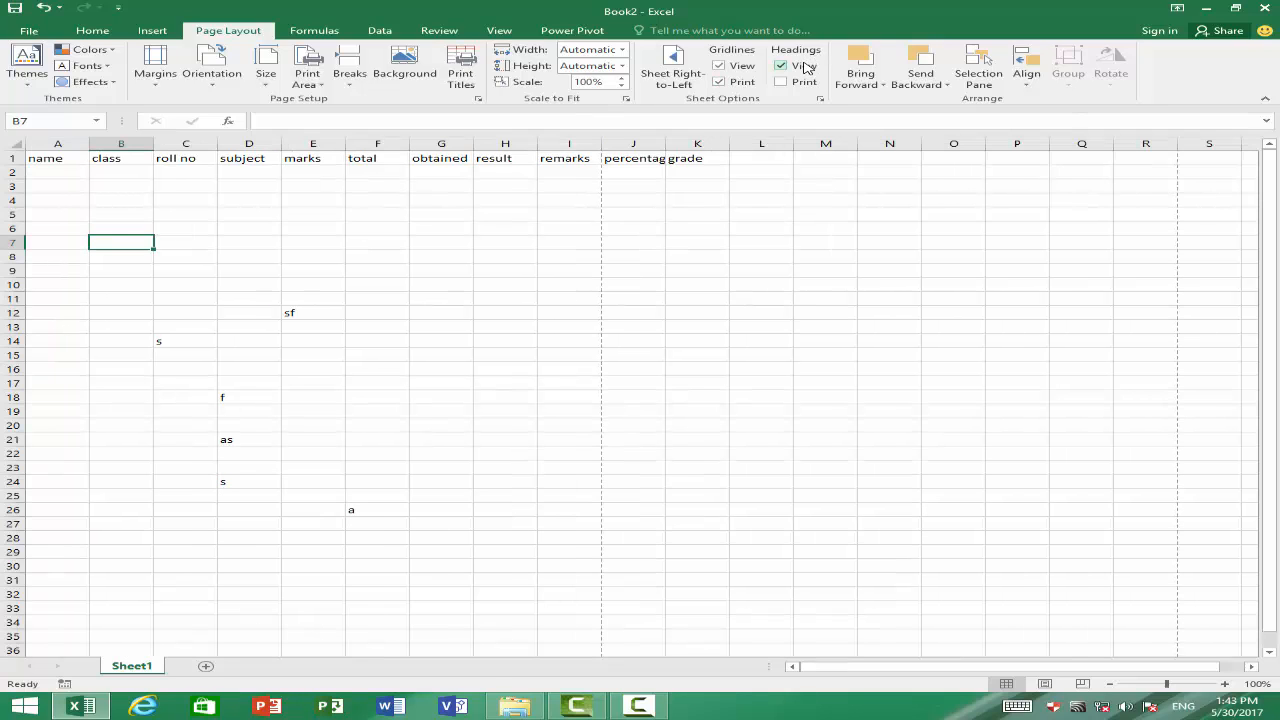
{"action": "left_click", "coordinate": [465, 354]}
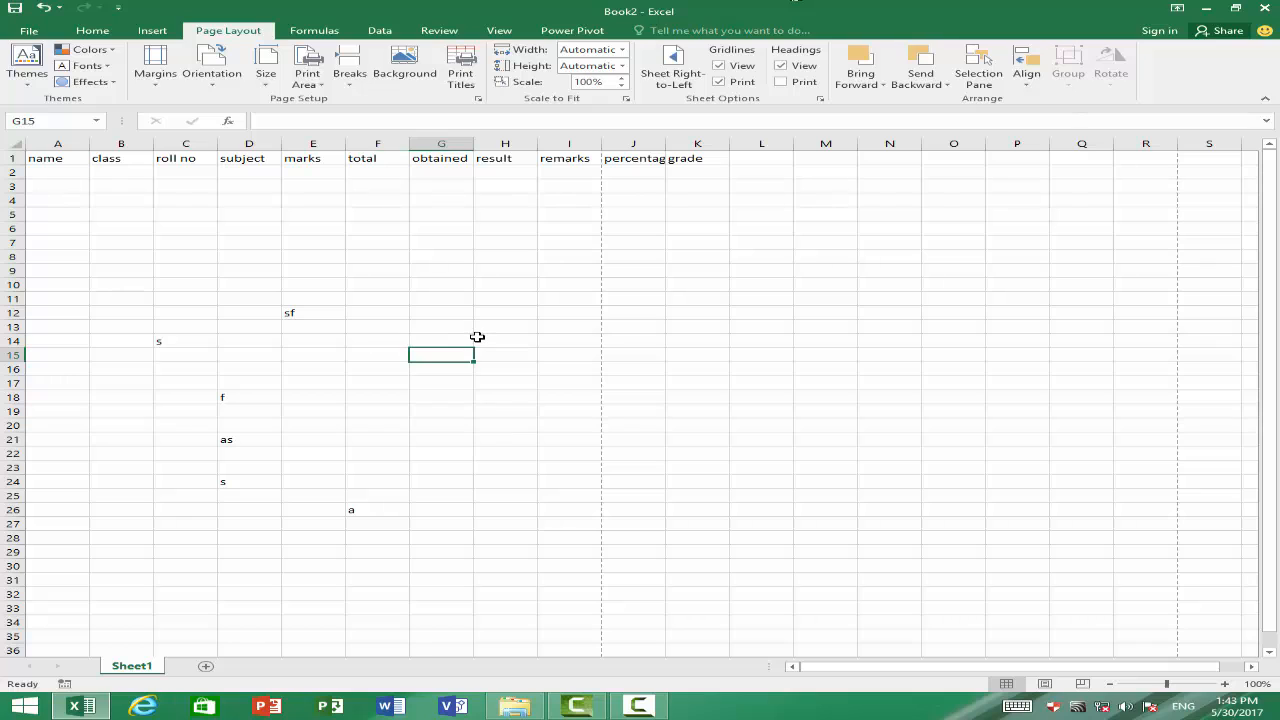
- Turn on printing of the row and column headings and compare the print preview before and after
{"action": "key", "text": "ctrl+p"}
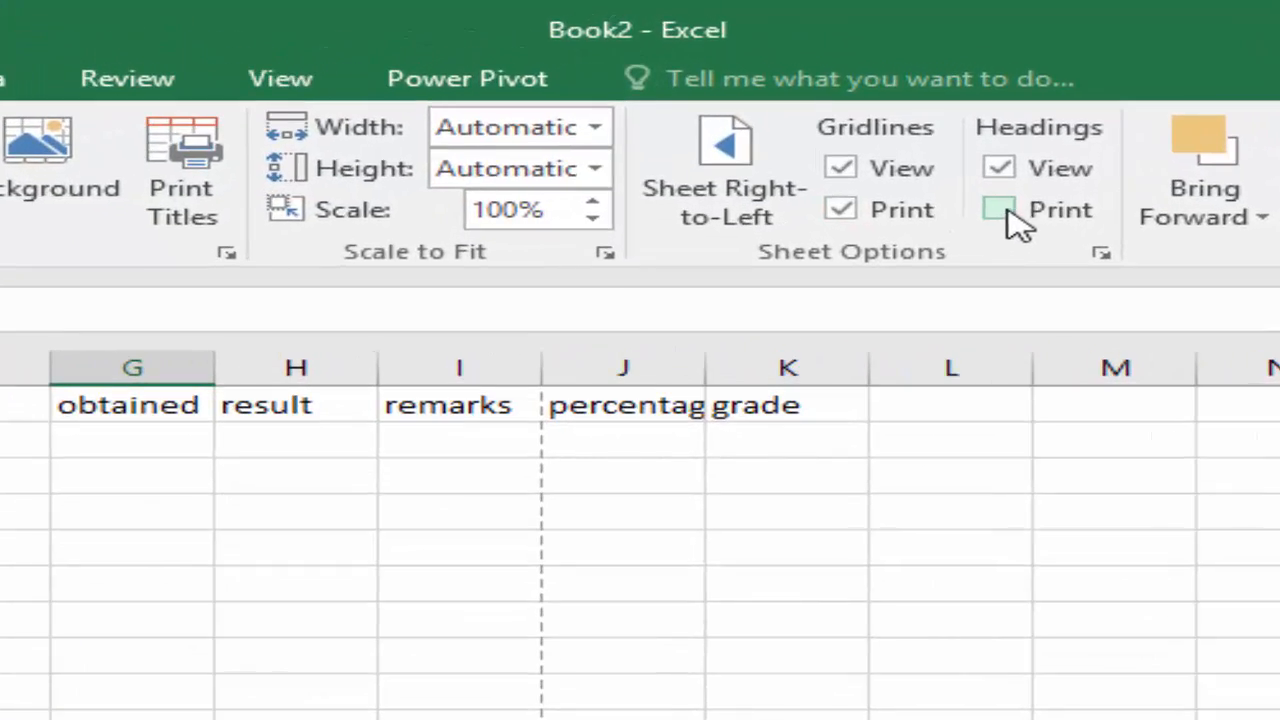
{"action": "left_click", "coordinate": [1003, 212]}
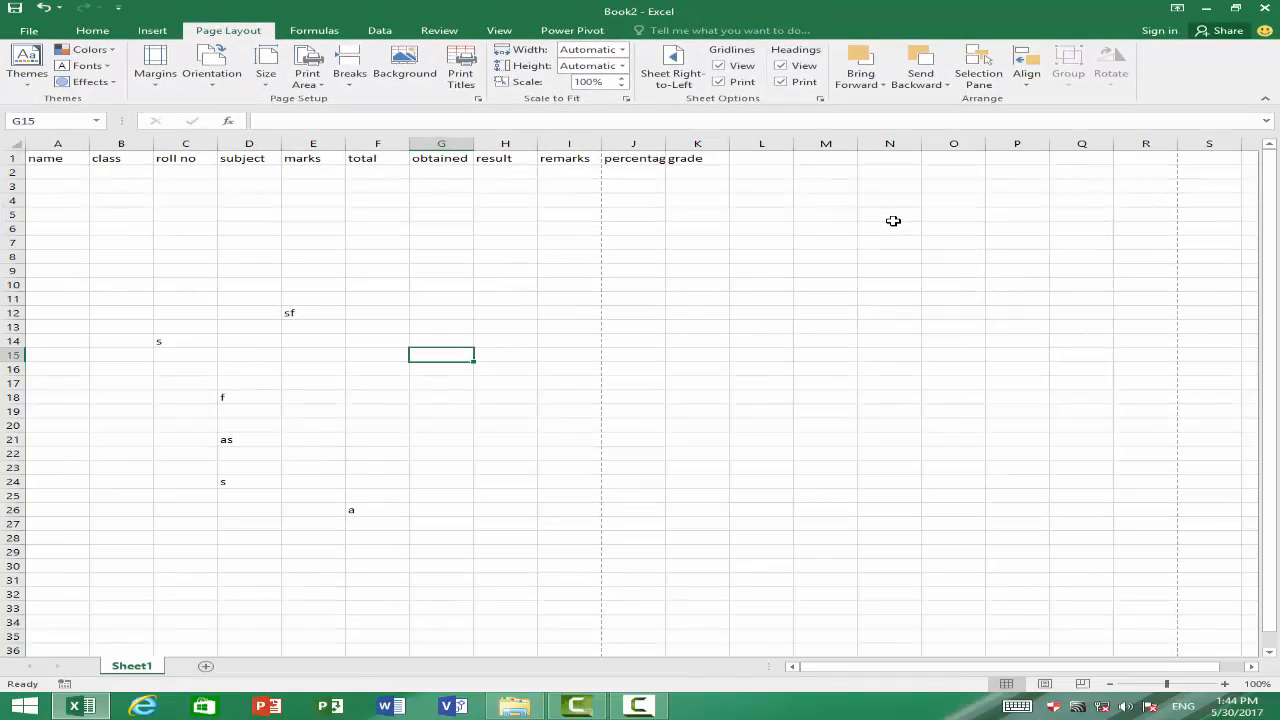
{"action": "key", "text": "ctrl+p"}
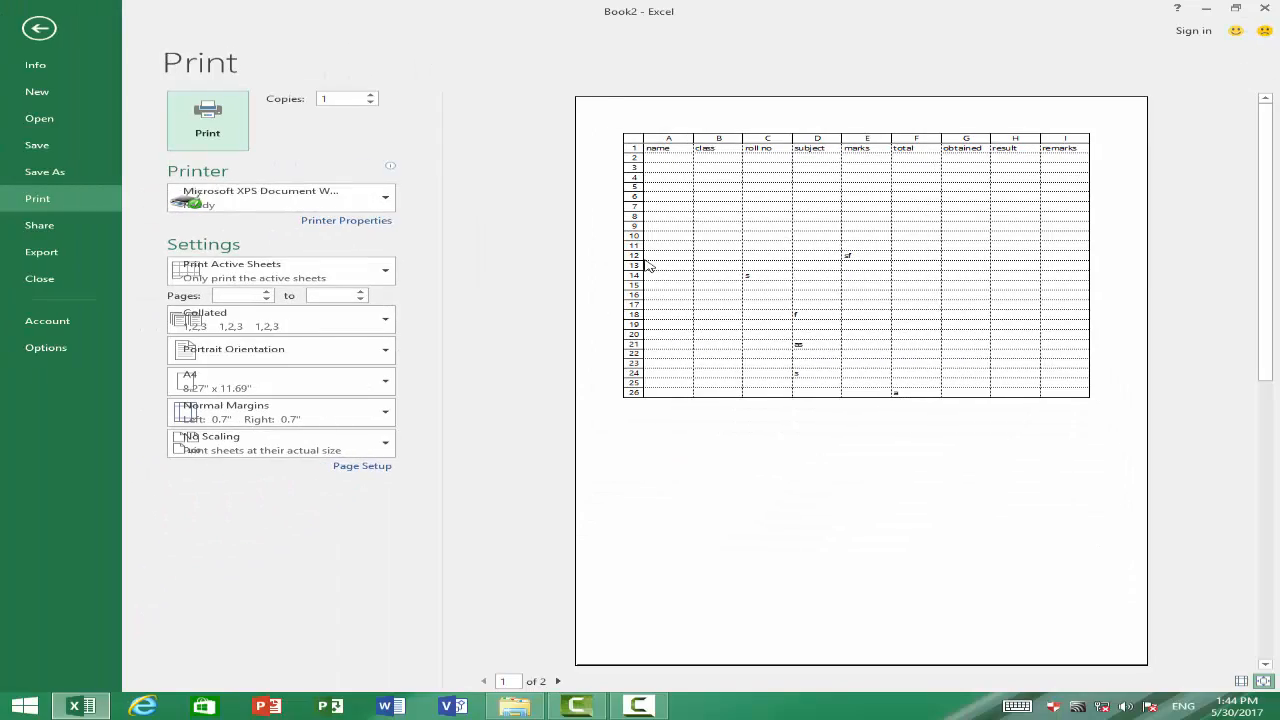
{"action": "key", "text": "Escape"}
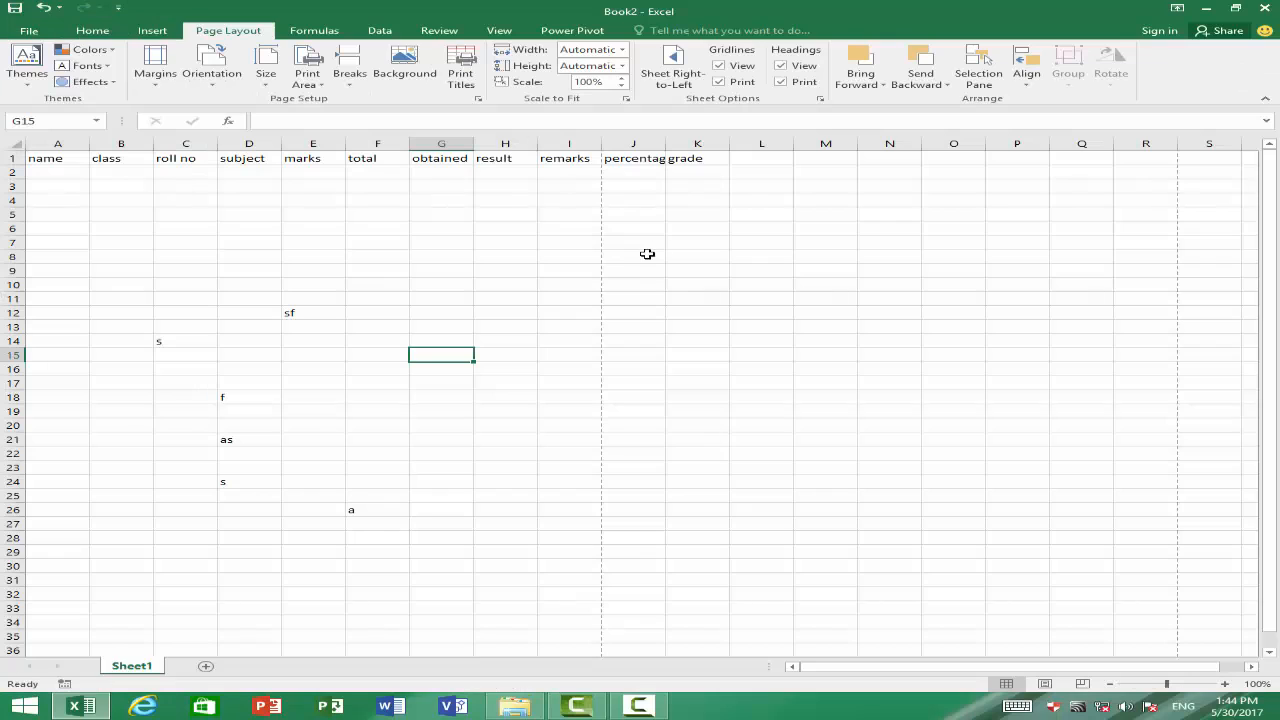
- Turn off printing of the row and column headings and select cell H5
{"action": "left_click", "coordinate": [801, 83]}
{"action": "left_click", "coordinate": [512, 215]}
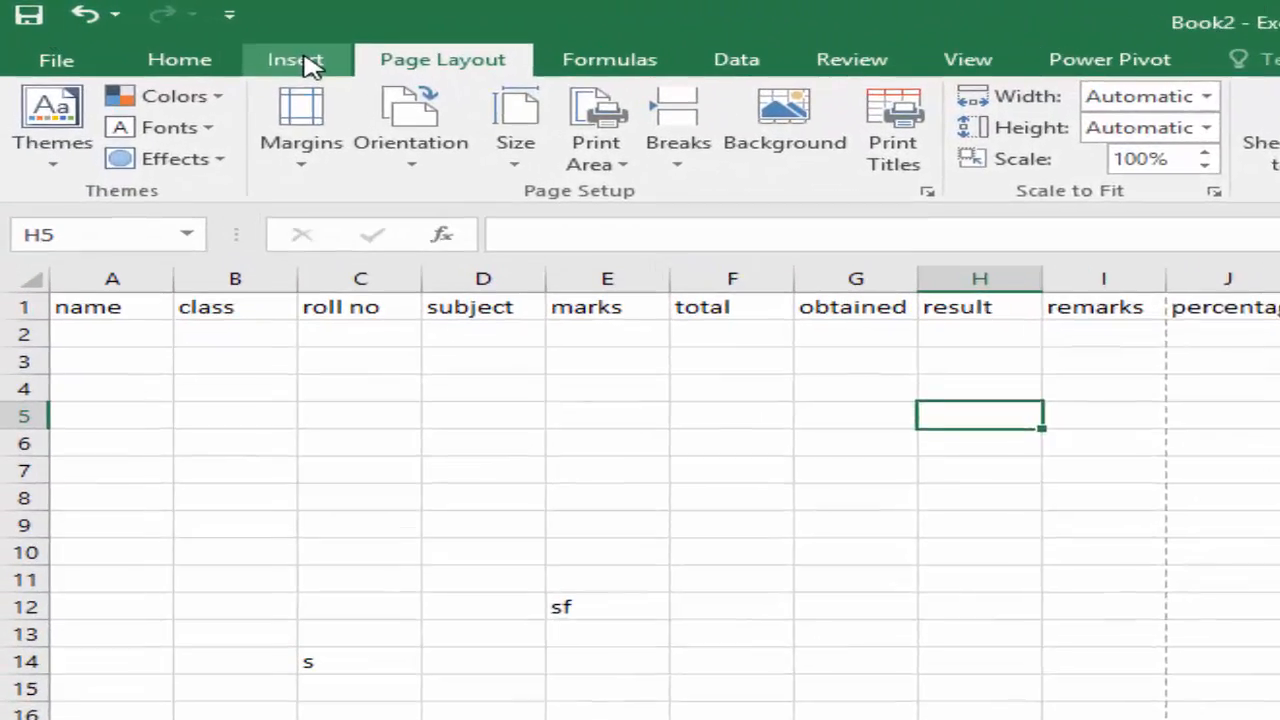
- Insert the picture sunset-wallpaper-7108-7389-hd-wallpapers.jpg from the wallpaper folder on drive D: at cell H5
{"action": "left_click", "coordinate": [310, 65]}
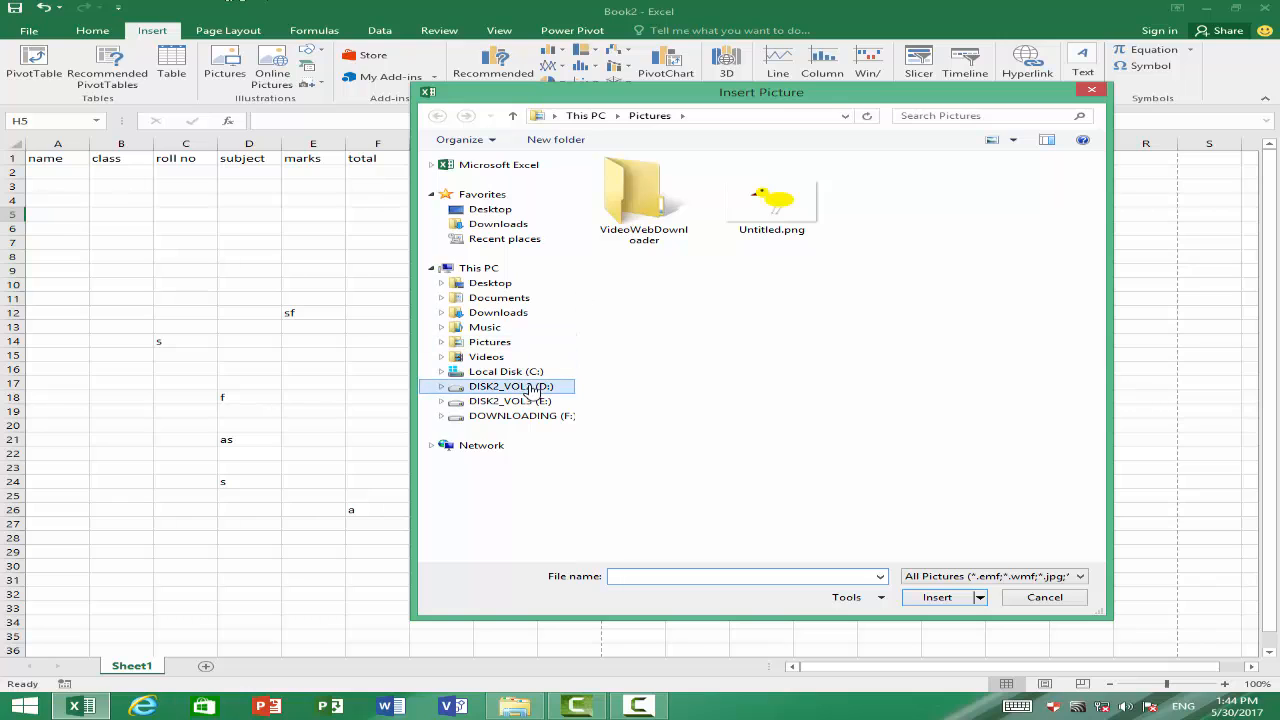
{"action": "left_click", "coordinate": [528, 390]}
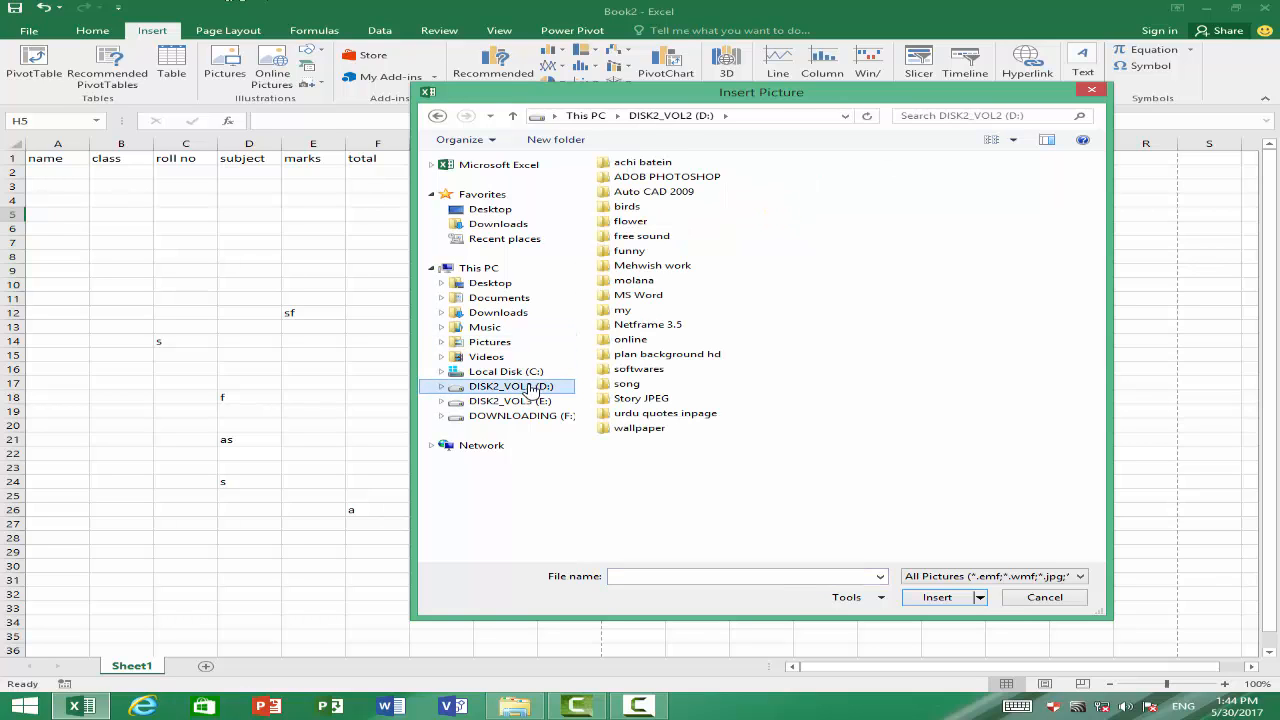
{"action": "double_click", "coordinate": [636, 430]}
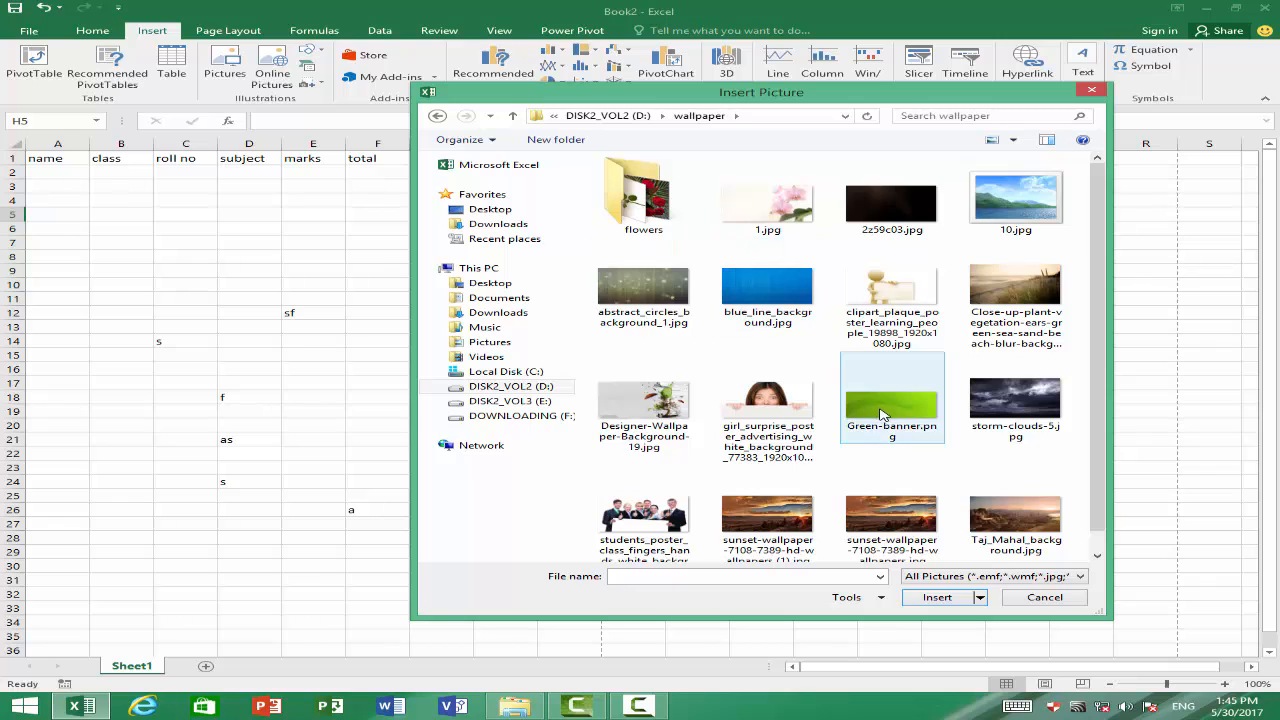
{"action": "left_click", "coordinate": [888, 522]}
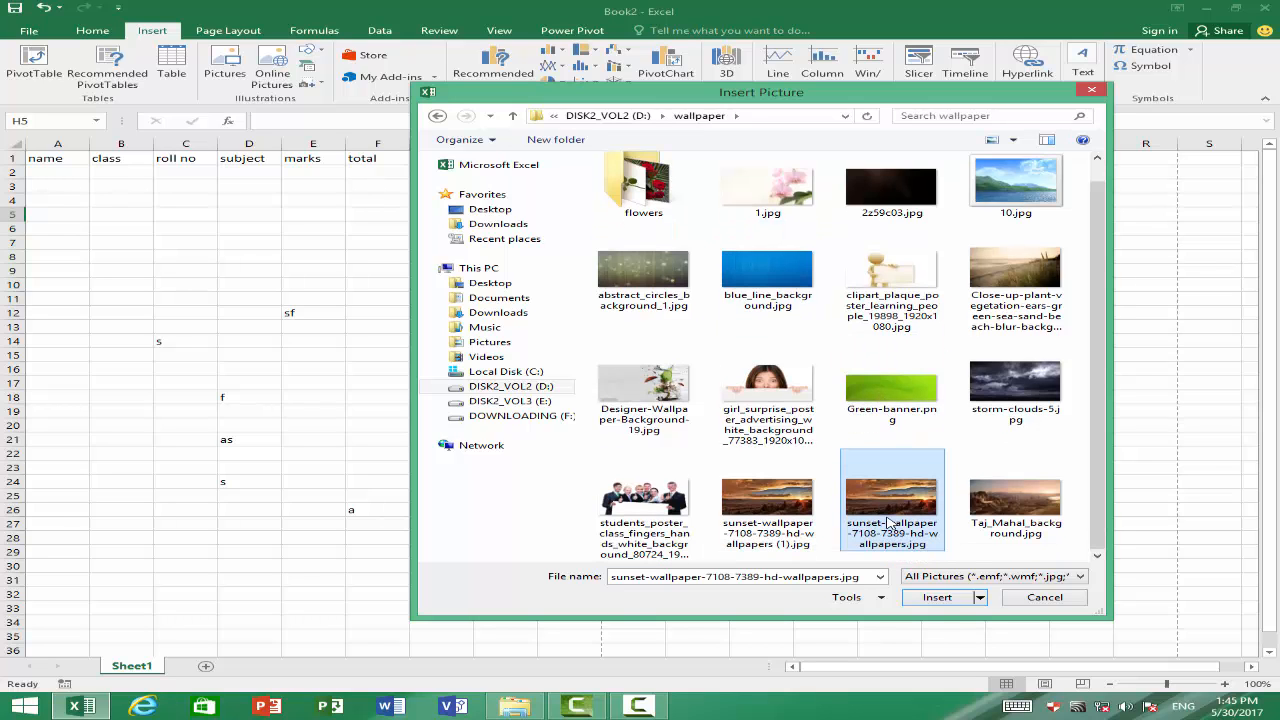
{"action": "left_click", "coordinate": [939, 604]}
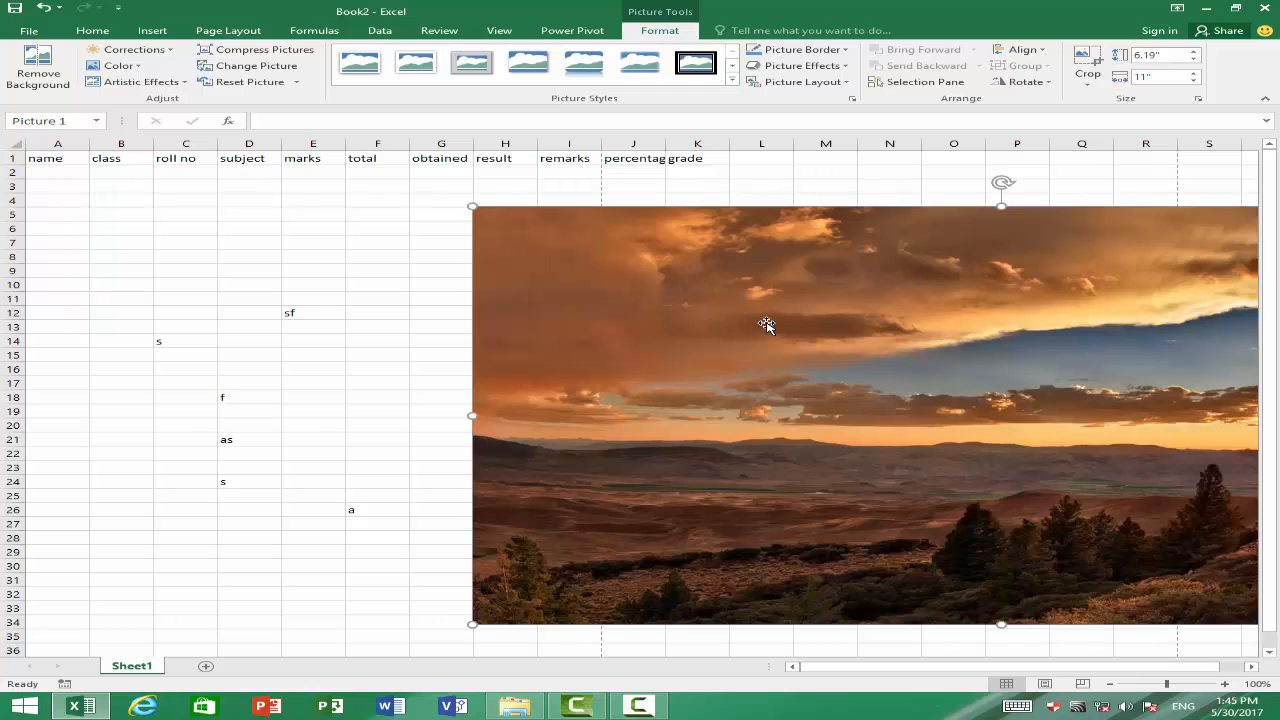
- Shrink the sunset picture to about 2.87" by 5.09" and move it over columns C to K, starting near row 5
{"action": "left_click_drag", "start_coordinate": [820, 321], "coordinate": [665, 329]}
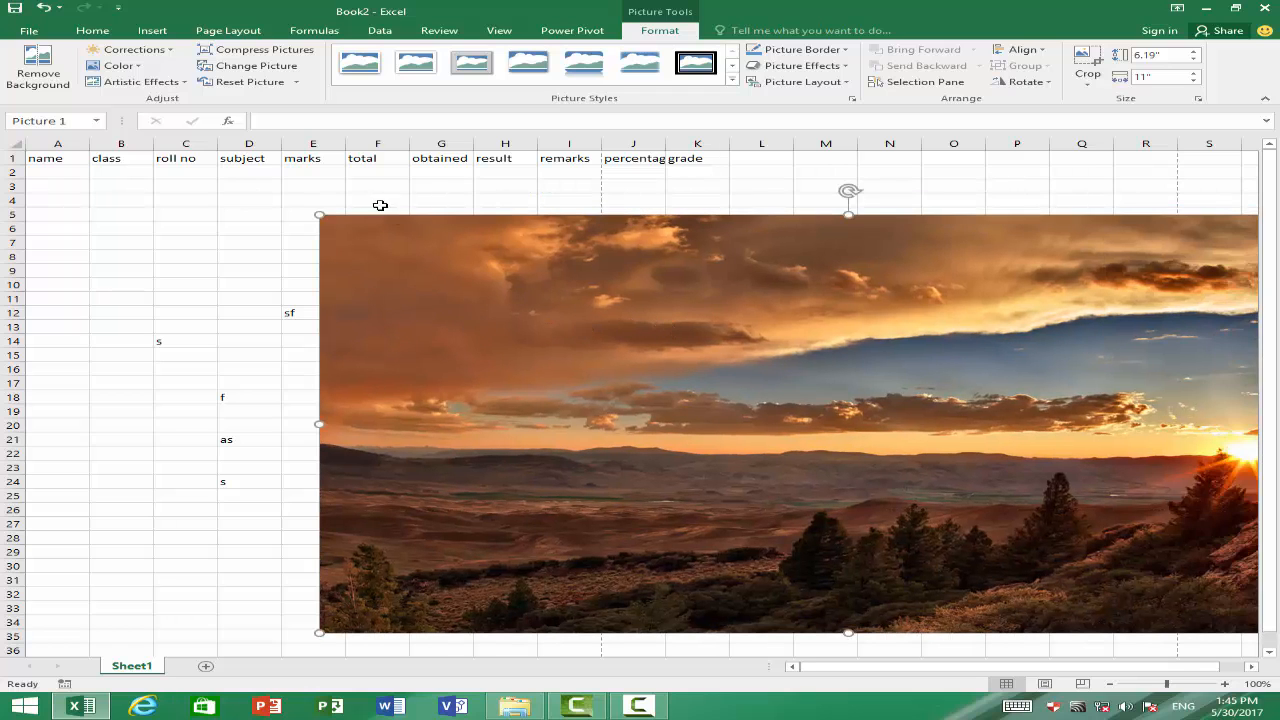
{"action": "left_click_drag", "start_coordinate": [321, 215], "coordinate": [794, 406]}
{"action": "left_click_drag", "start_coordinate": [988, 512], "coordinate": [380, 329]}
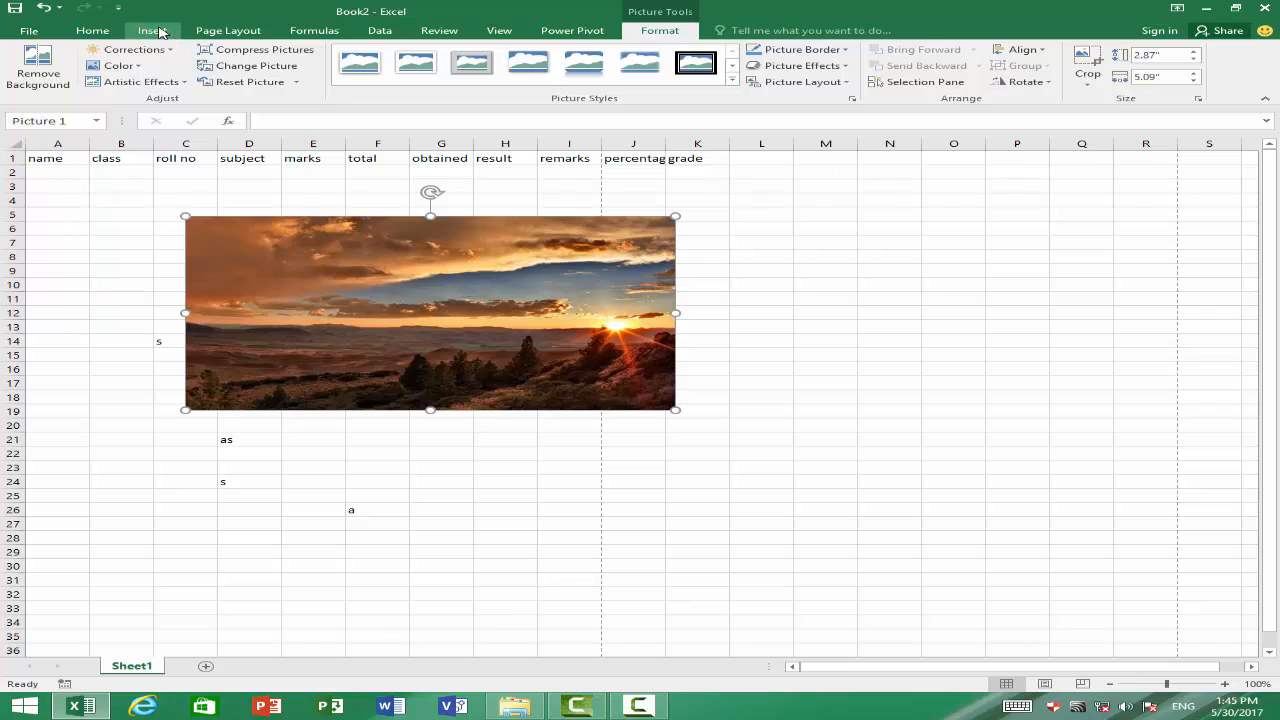
- Insert a second picture, clipart_plaque_poster_learning_people_19898_1920x1080.jpg, from the wallpaper folder
{"action": "left_click", "coordinate": [158, 31]}
{"action": "left_click", "coordinate": [224, 65]}
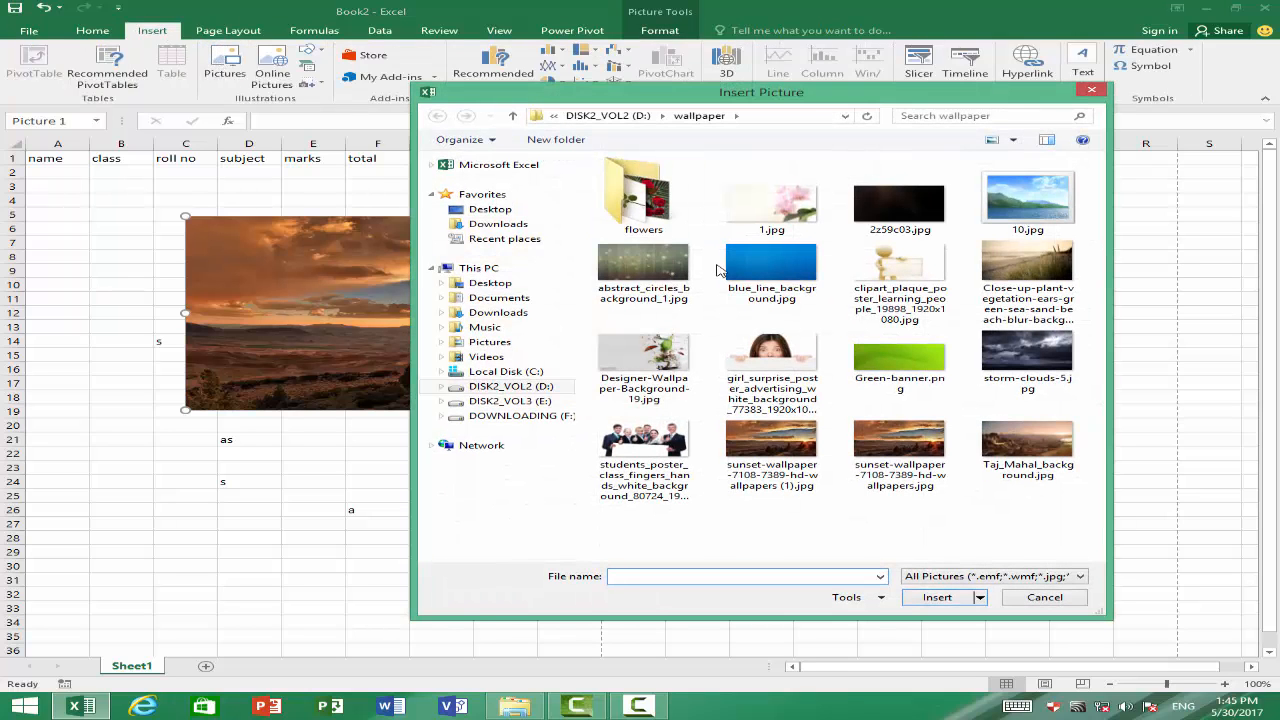
{"action": "left_click", "coordinate": [888, 272]}
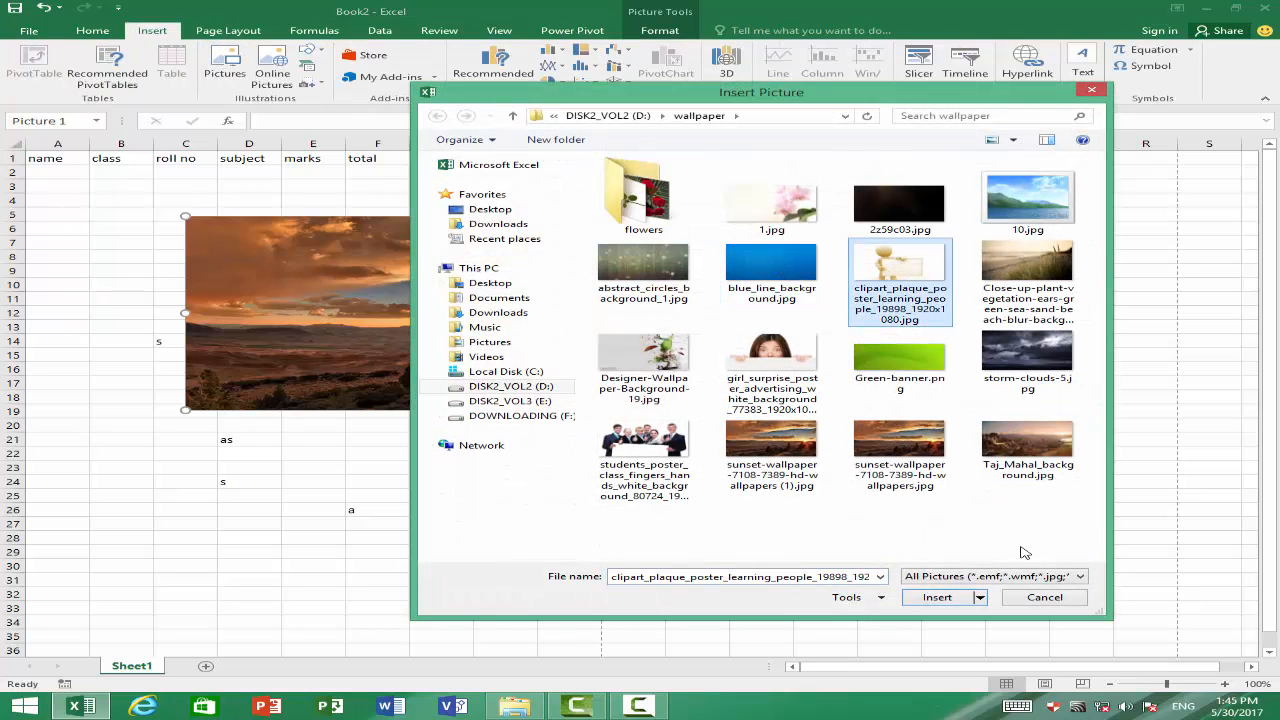
{"action": "left_click", "coordinate": [955, 598]}
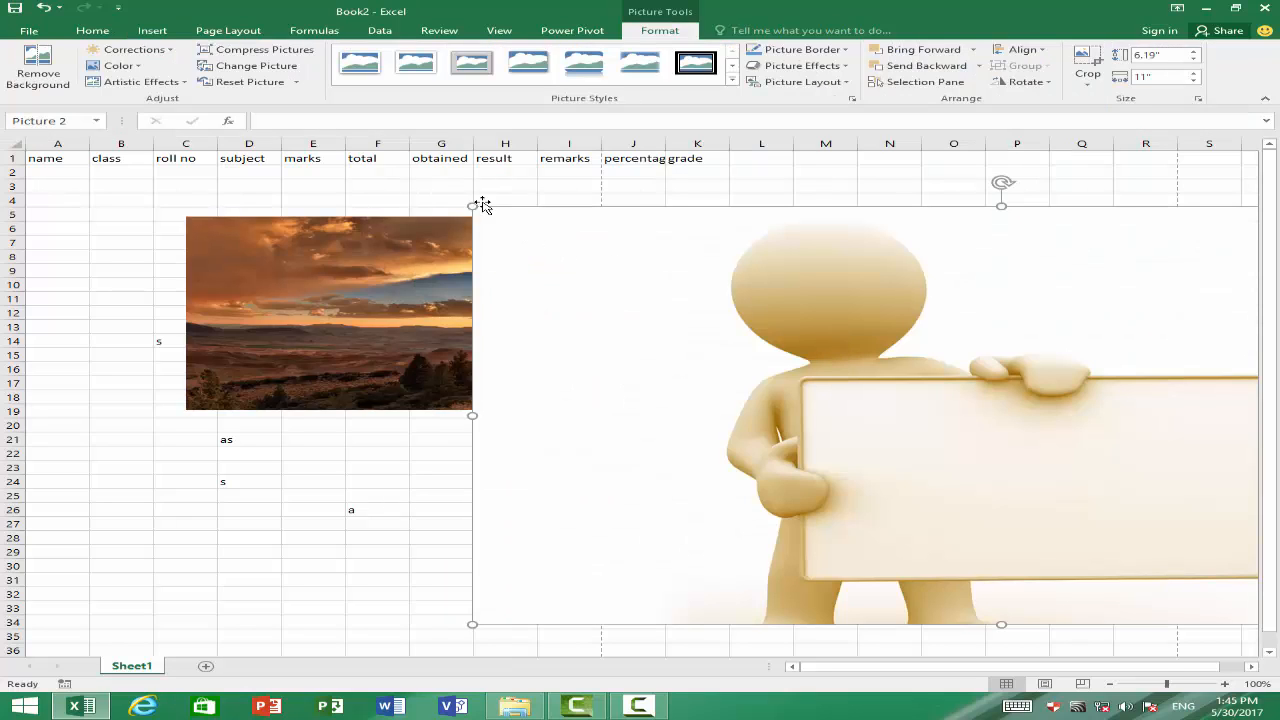
- Shrink the clipart figure picture to about 4.08" by 7.25" and move it so it overlaps the sunset picture
{"action": "left_click_drag", "start_coordinate": [482, 205], "coordinate": [832, 349]}
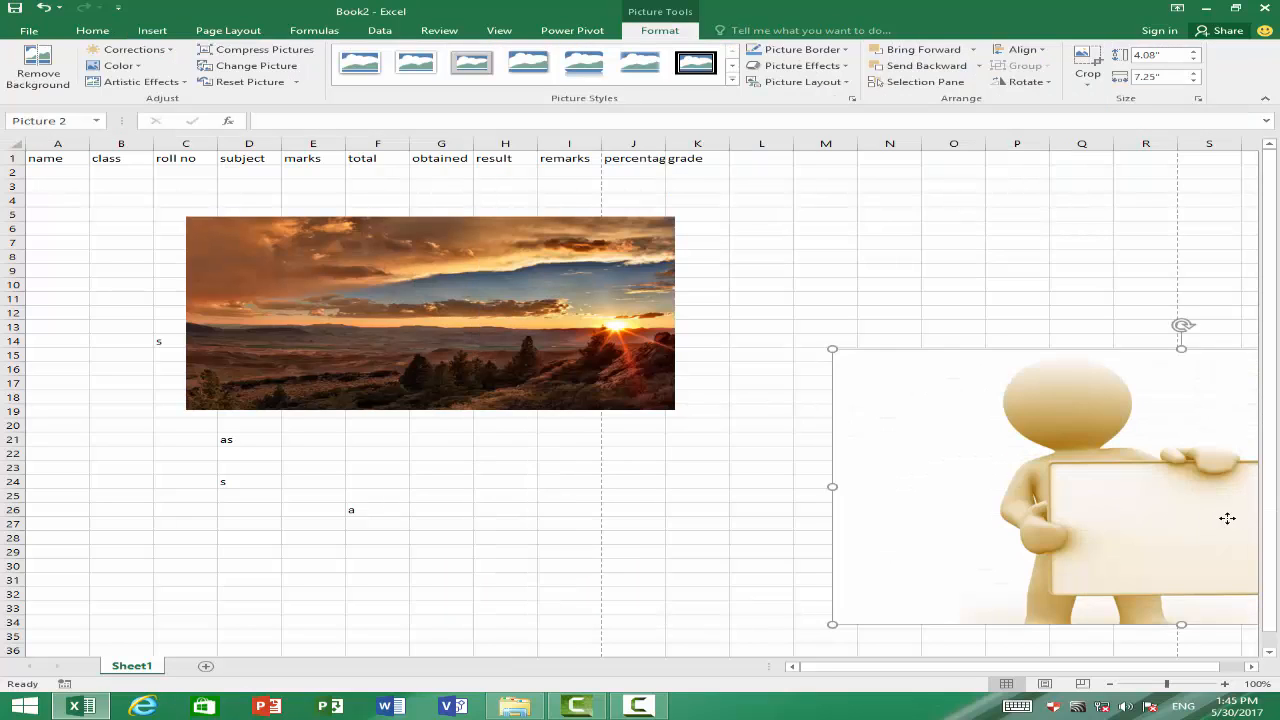
{"action": "left_click_drag", "start_coordinate": [1227, 518], "coordinate": [819, 411]}
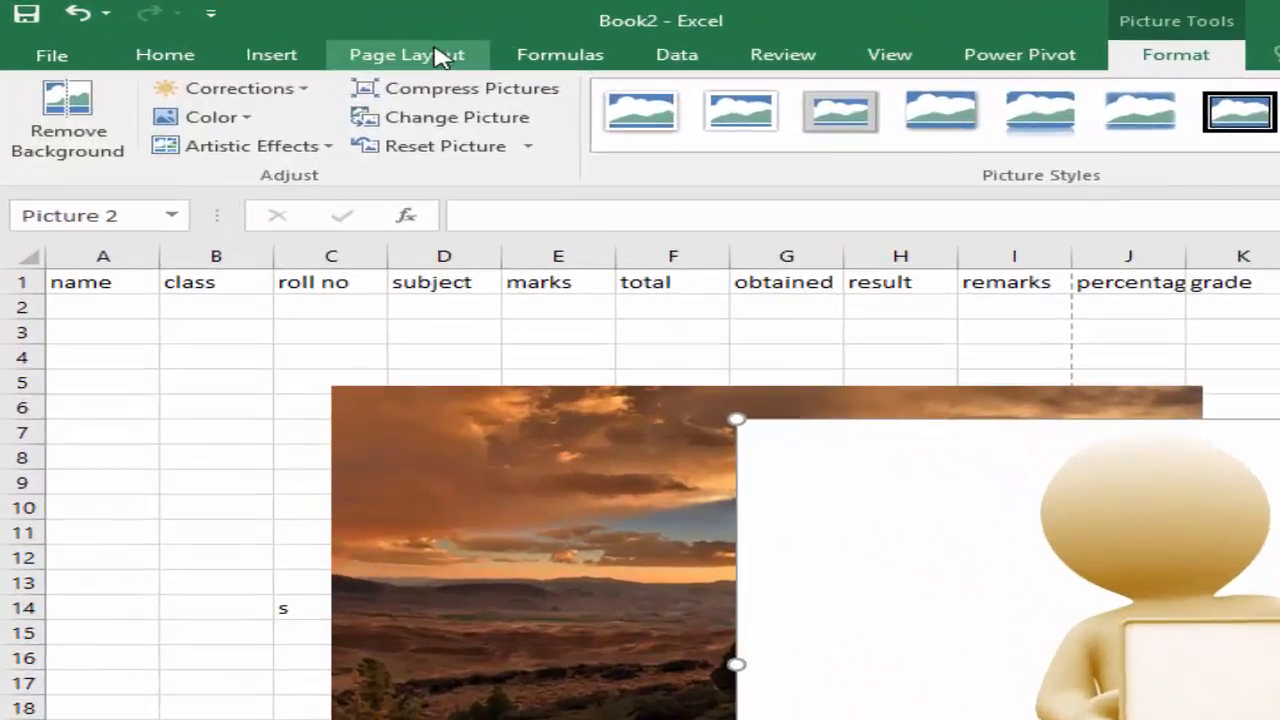
- Send the clipart figure picture behind the sunset picture, bring it forward again, and deselect it
{"action": "left_click", "coordinate": [234, 31]}
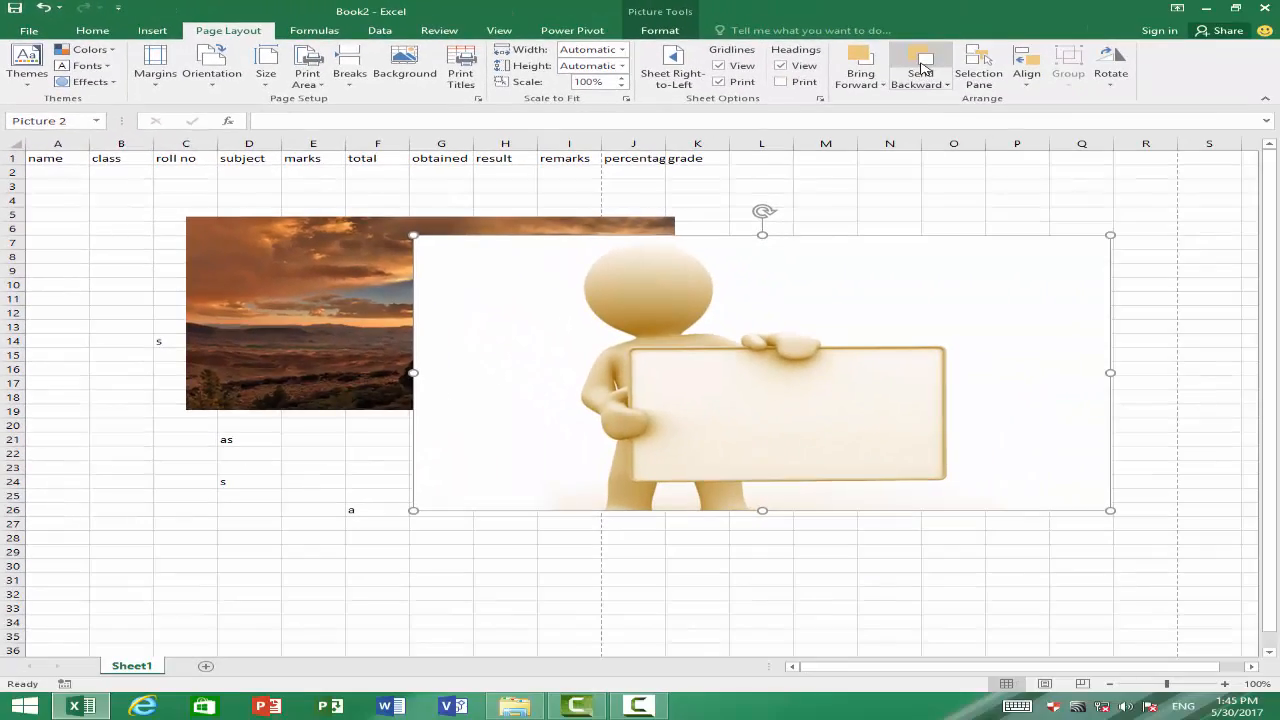
{"action": "left_click", "coordinate": [920, 70]}
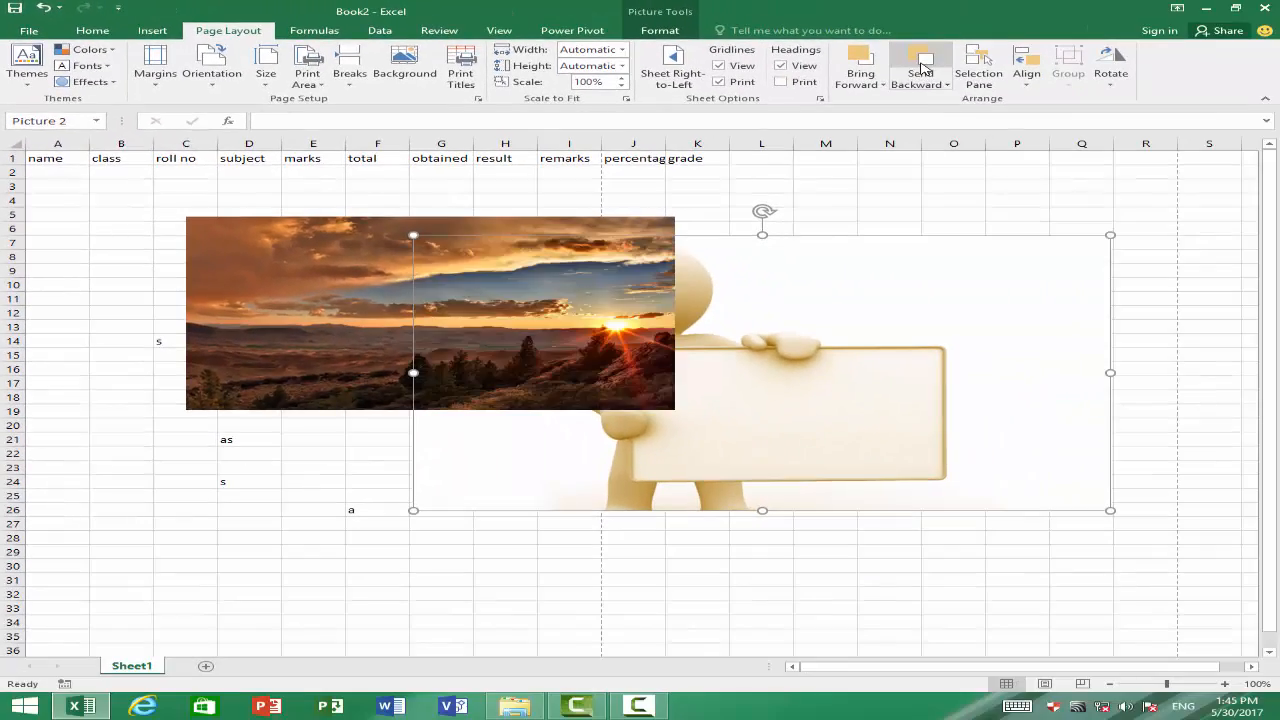
{"action": "left_click", "coordinate": [870, 70]}
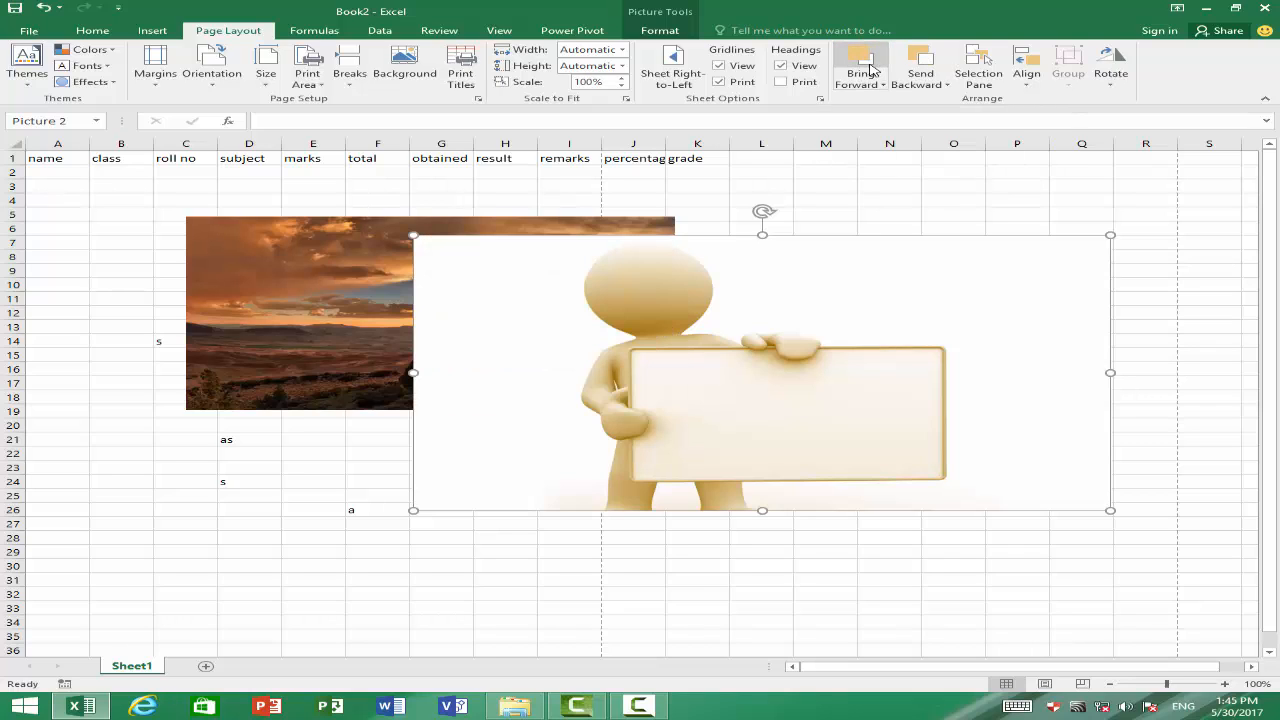
{"action": "left_click", "coordinate": [992, 197]}
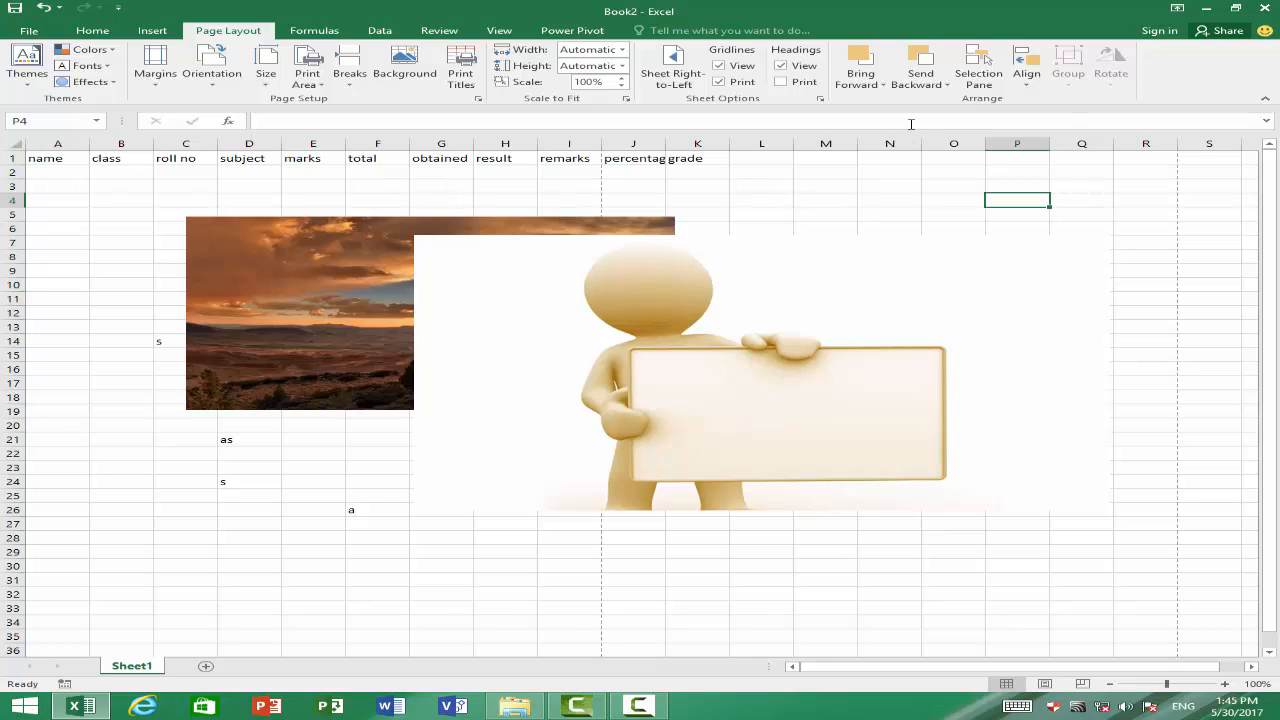
- Open the Selection pane and switch the visibility of Picture 2 and Picture 1 off and on, leaving both shown
{"action": "left_click", "coordinate": [962, 88]}
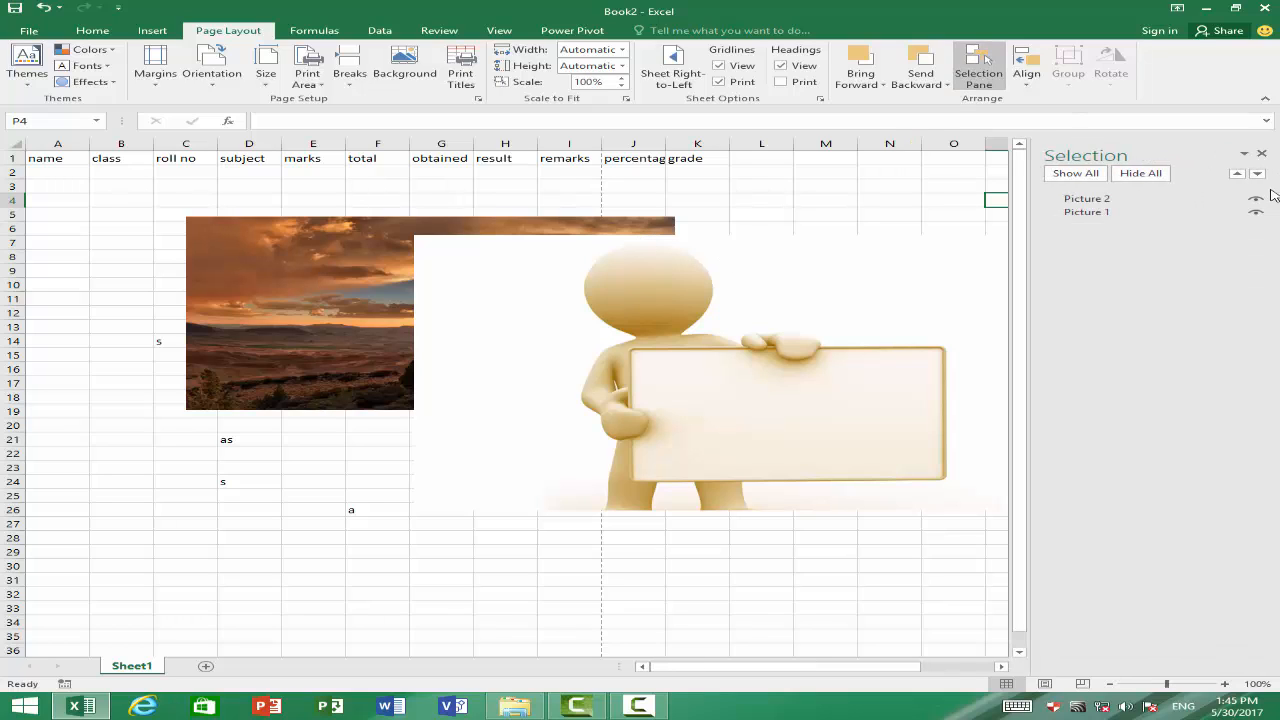
{"action": "left_click", "coordinate": [1256, 201]}
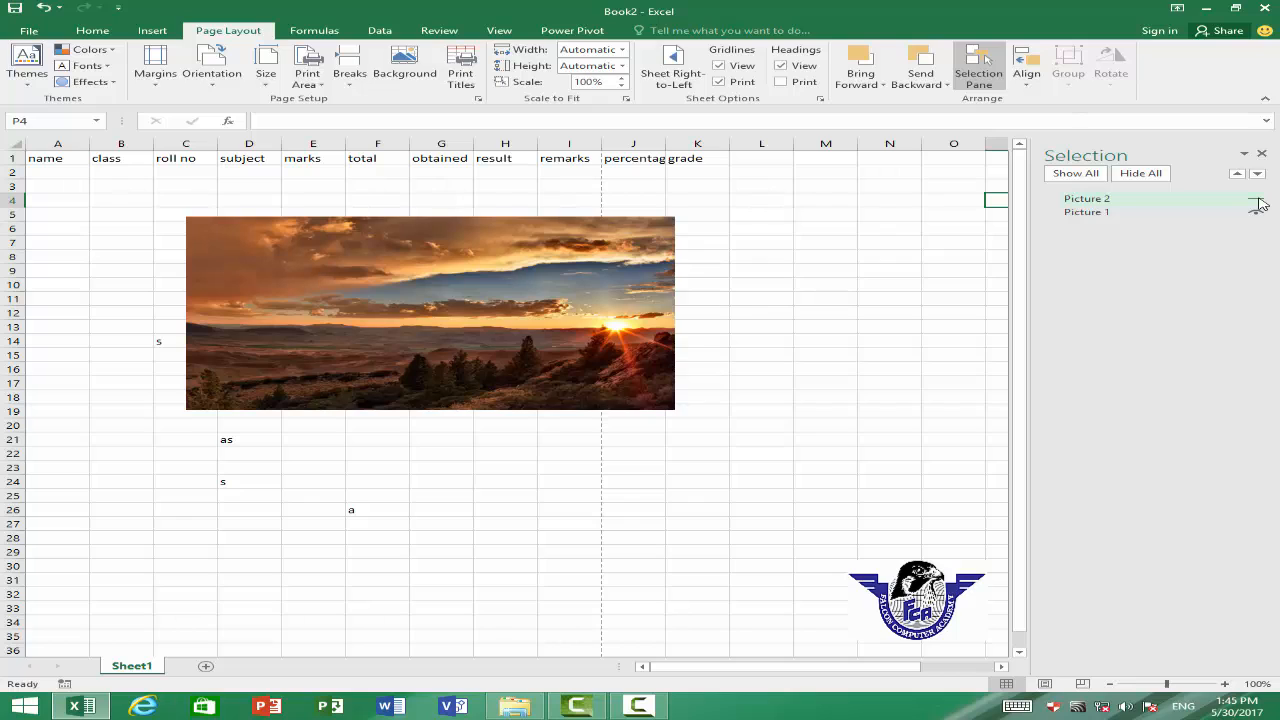
{"action": "left_click", "coordinate": [1256, 200]}
{"action": "left_click", "coordinate": [1256, 212]}
{"action": "left_click", "coordinate": [1256, 212]}
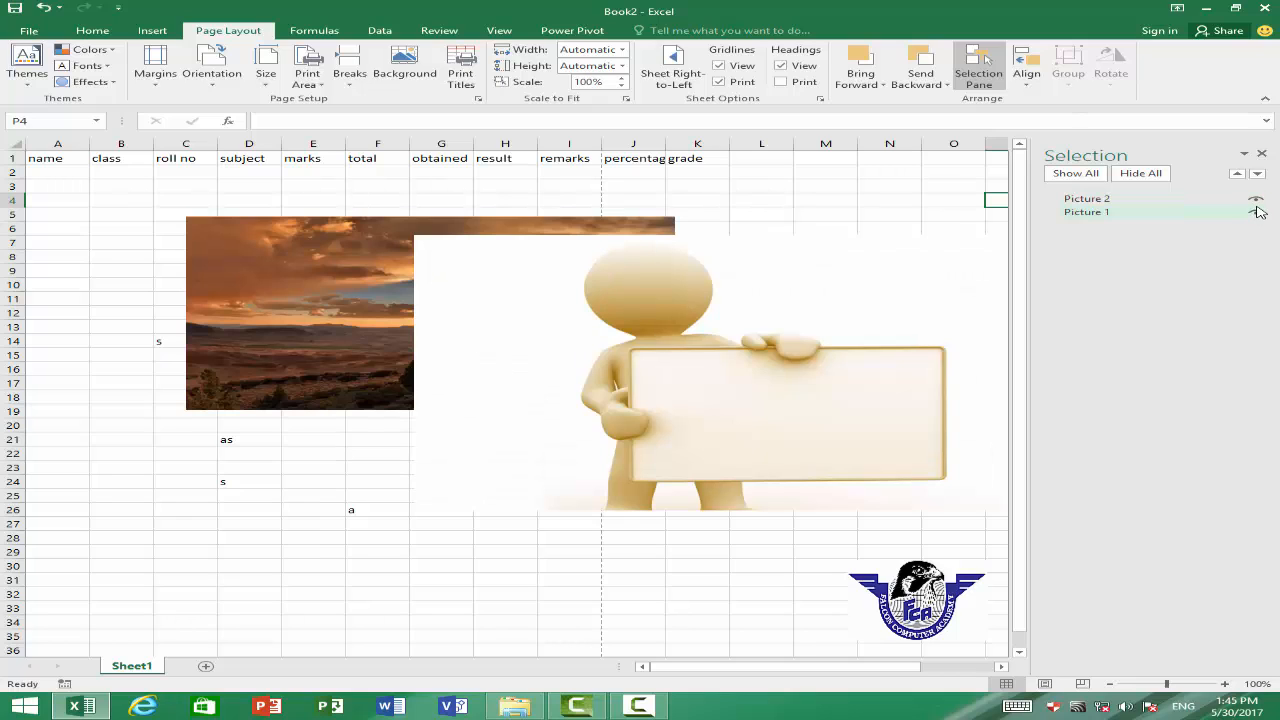
{"action": "left_click", "coordinate": [1256, 200]}
{"action": "left_click", "coordinate": [1256, 201]}
{"action": "left_click", "coordinate": [1256, 201]}
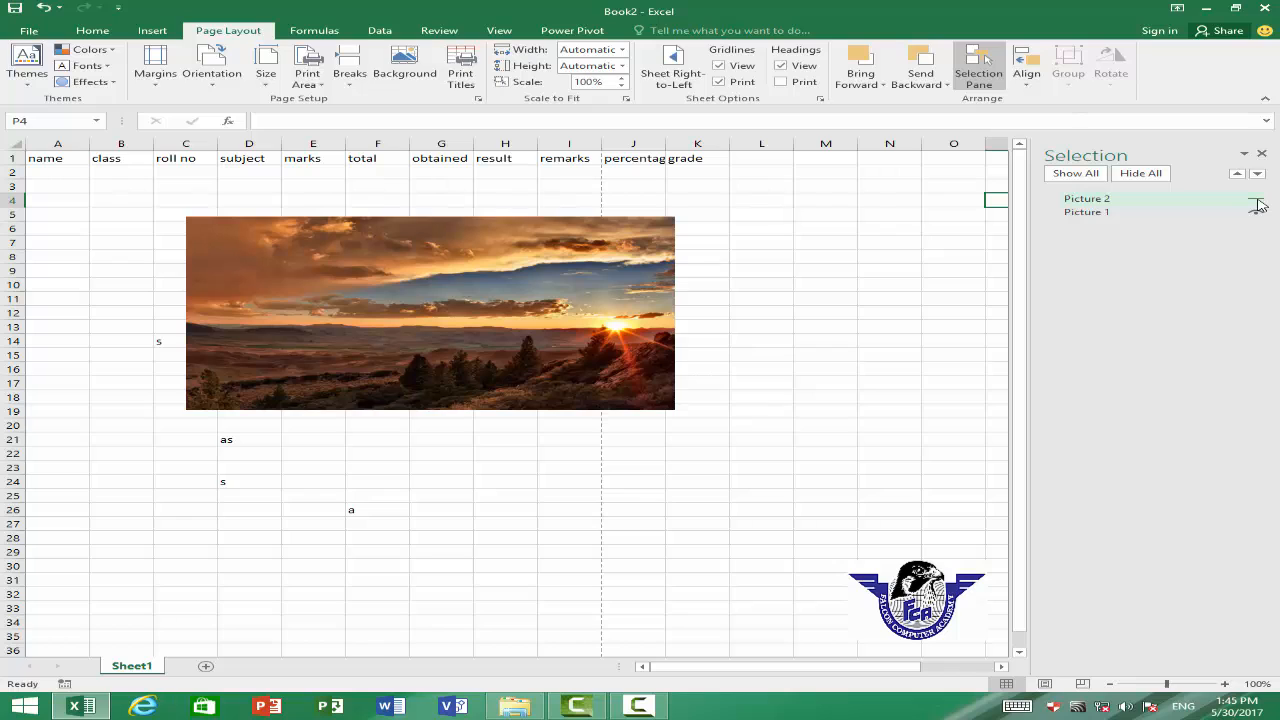
{"action": "left_click", "coordinate": [1256, 201]}
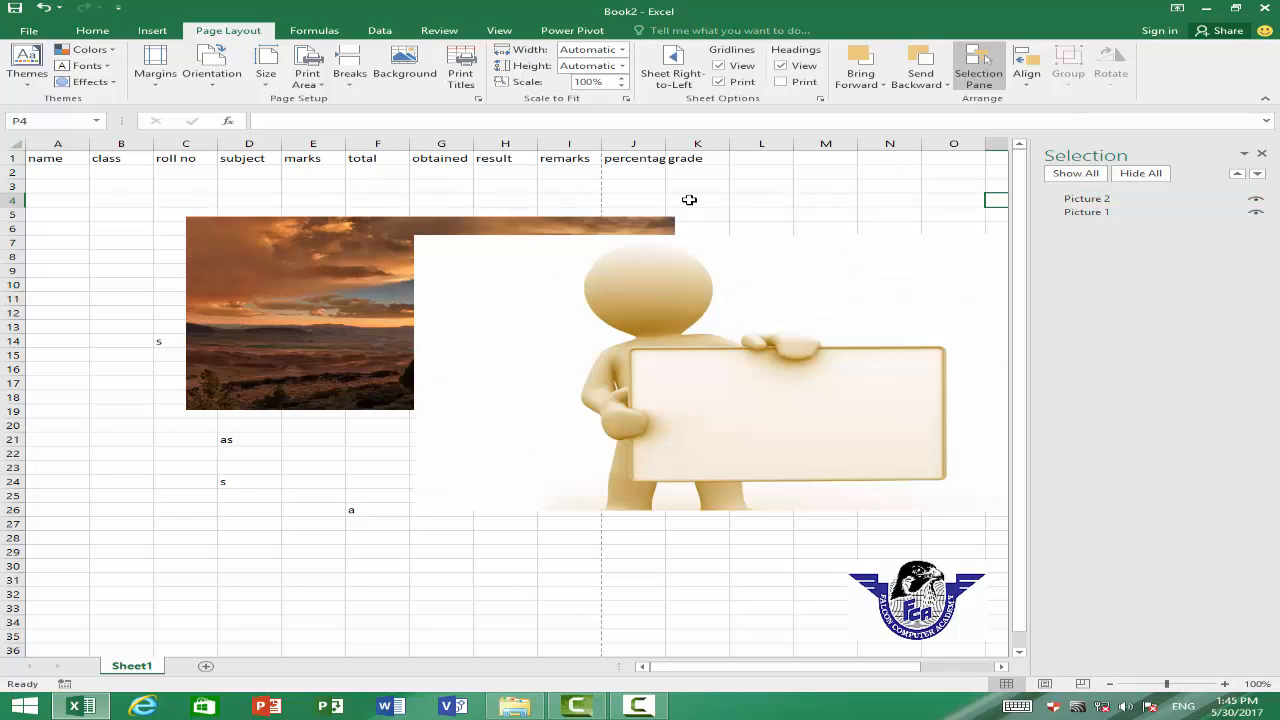
- Shrink the clipart figure picture further and place it over the lower-right corner of the sunset picture
{"action": "left_click", "coordinate": [768, 258]}
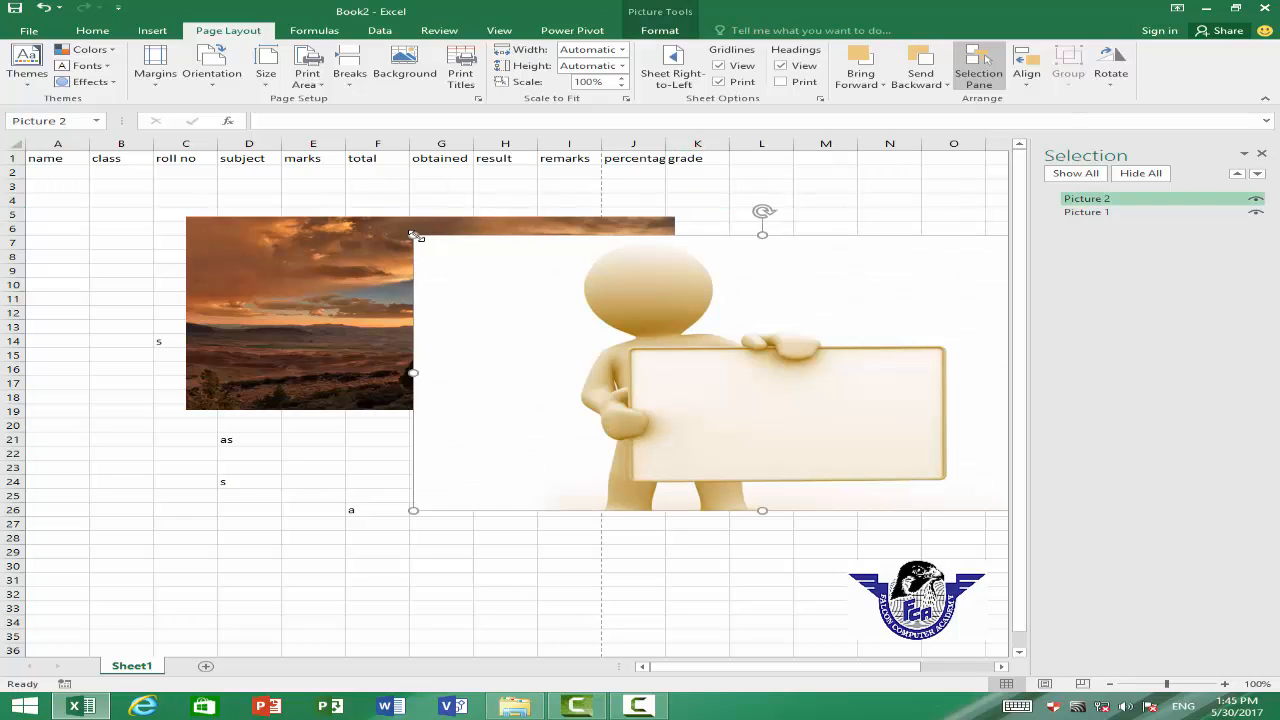
{"action": "left_click_drag", "start_coordinate": [416, 235], "coordinate": [779, 395]}
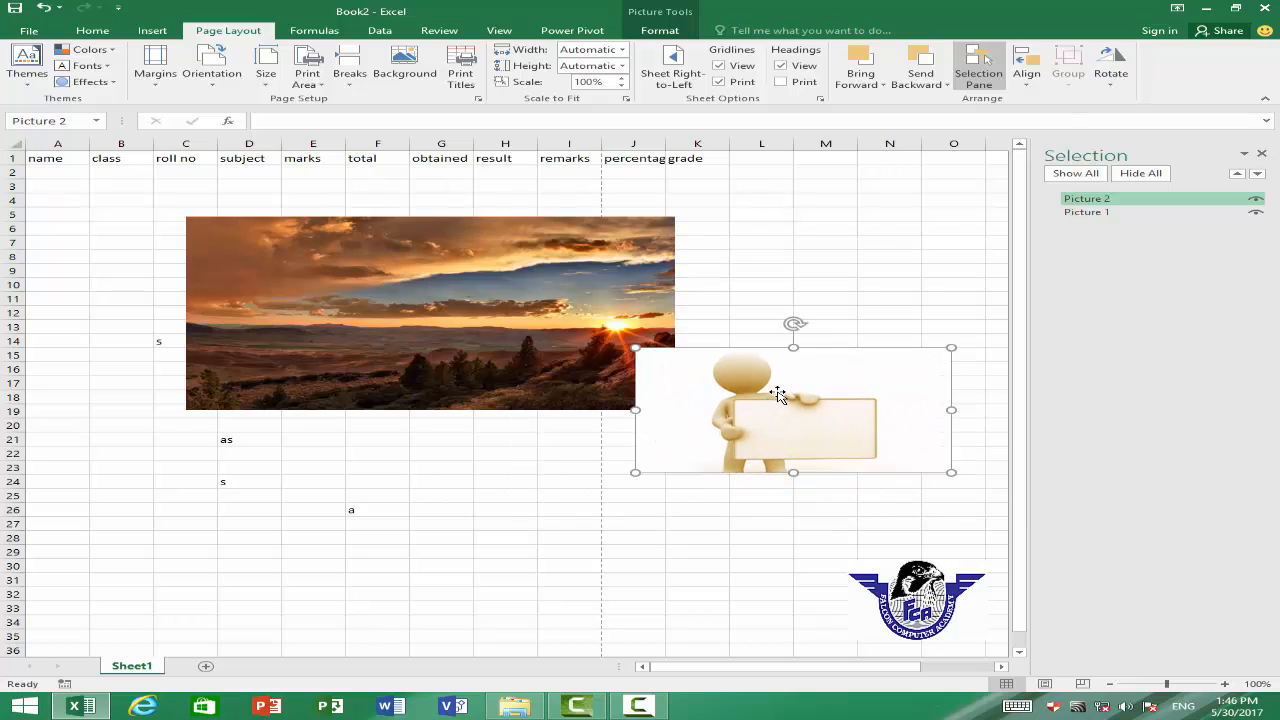
- Select both pictures and align them with Align Center and Align Middle
{"action": "left_click", "coordinate": [563, 285], "text": "ctrl"}
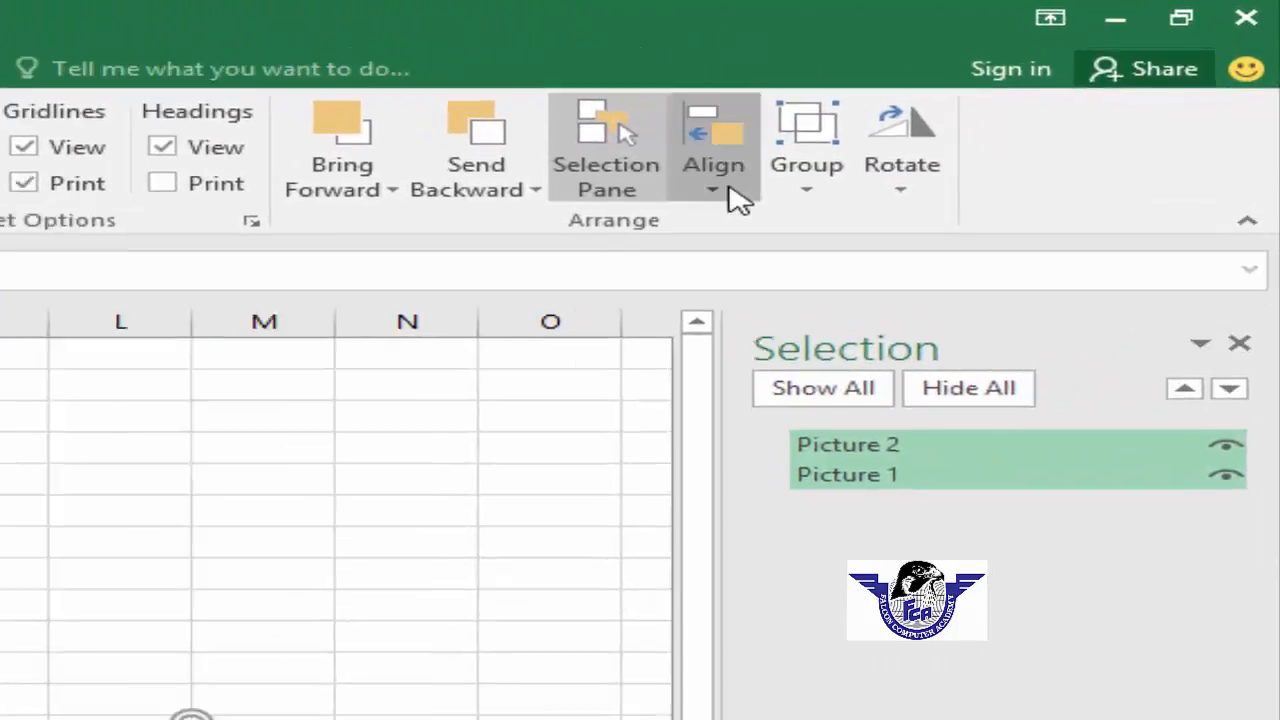
{"action": "left_click", "coordinate": [822, 150]}
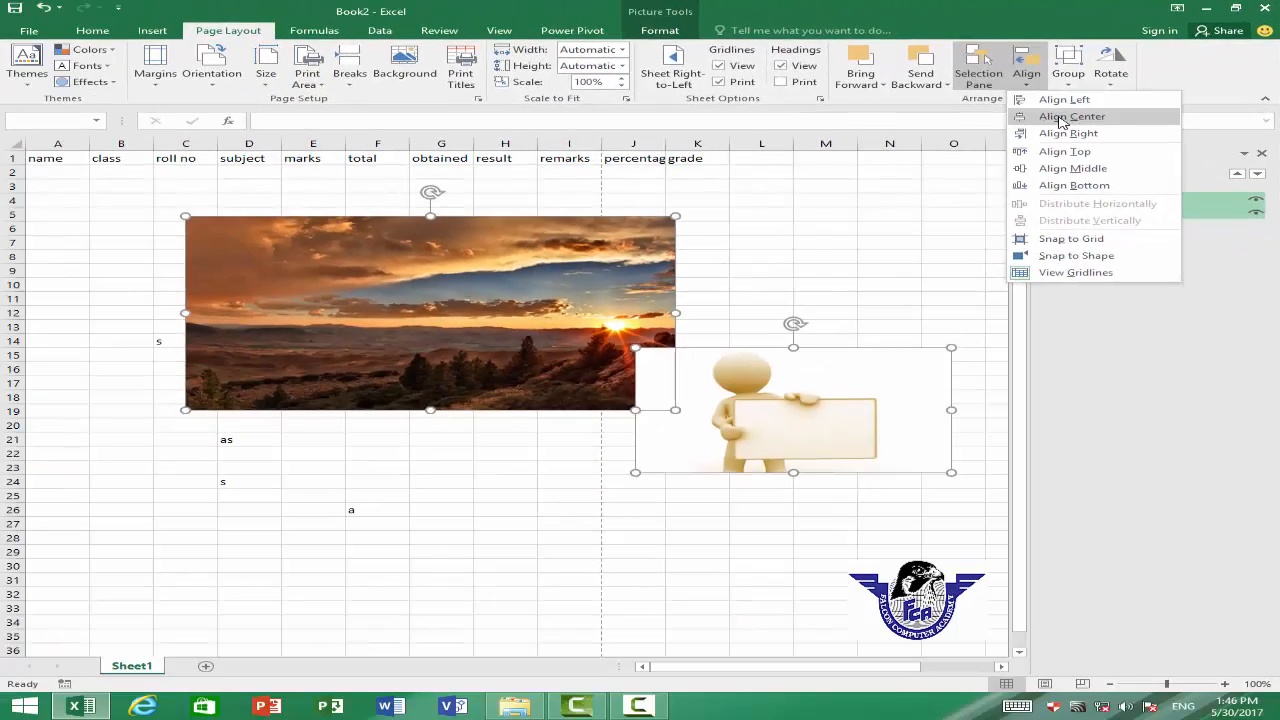
{"action": "left_click", "coordinate": [1061, 118]}
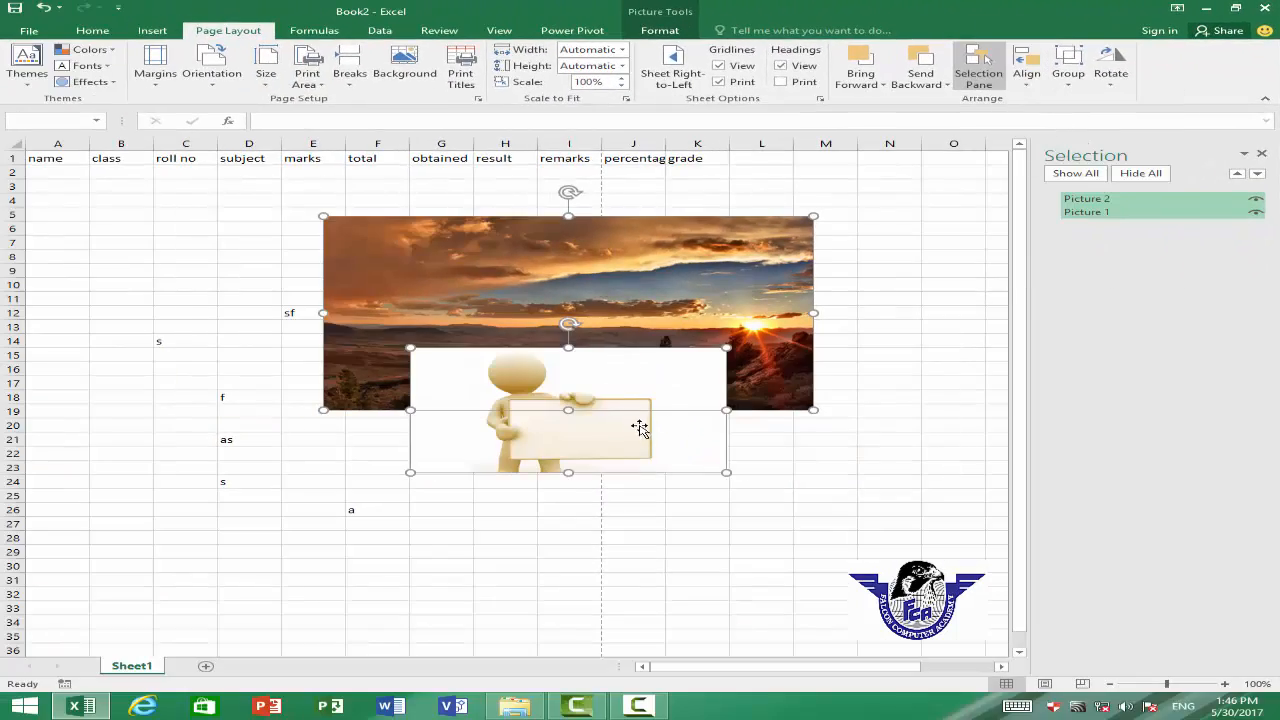
{"action": "left_click", "coordinate": [1026, 70]}
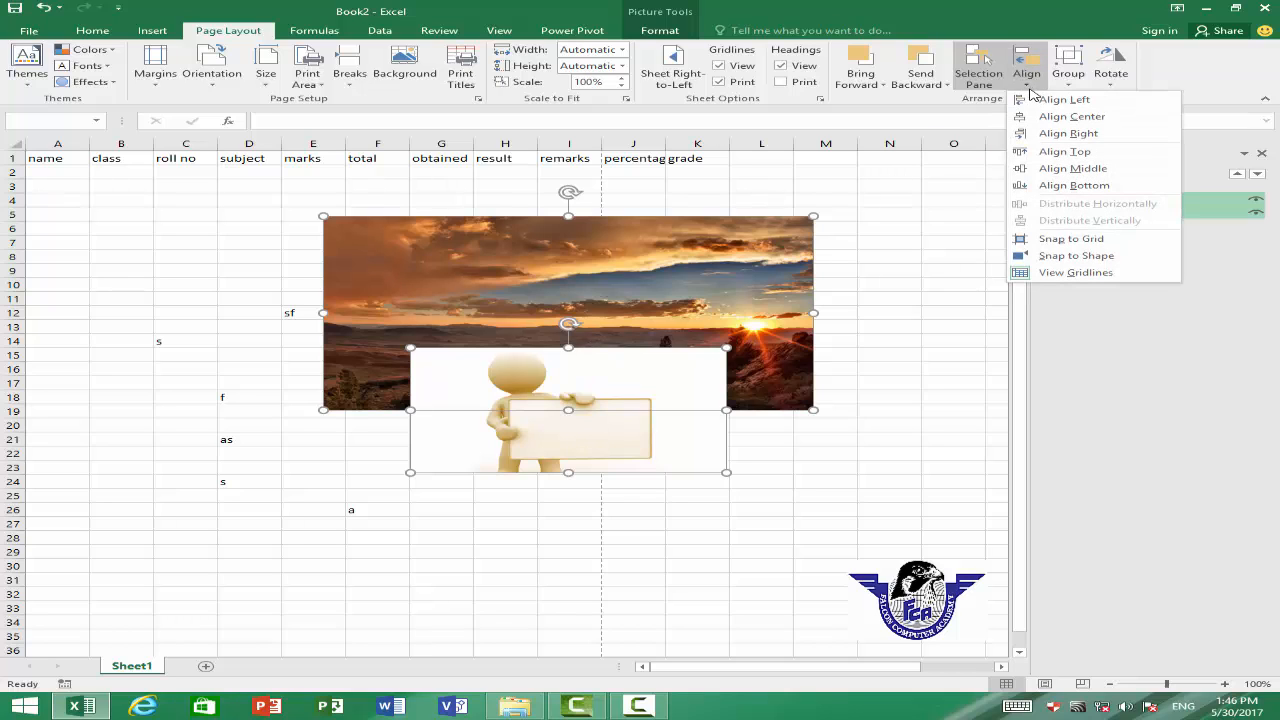
{"action": "left_click", "coordinate": [1072, 169]}
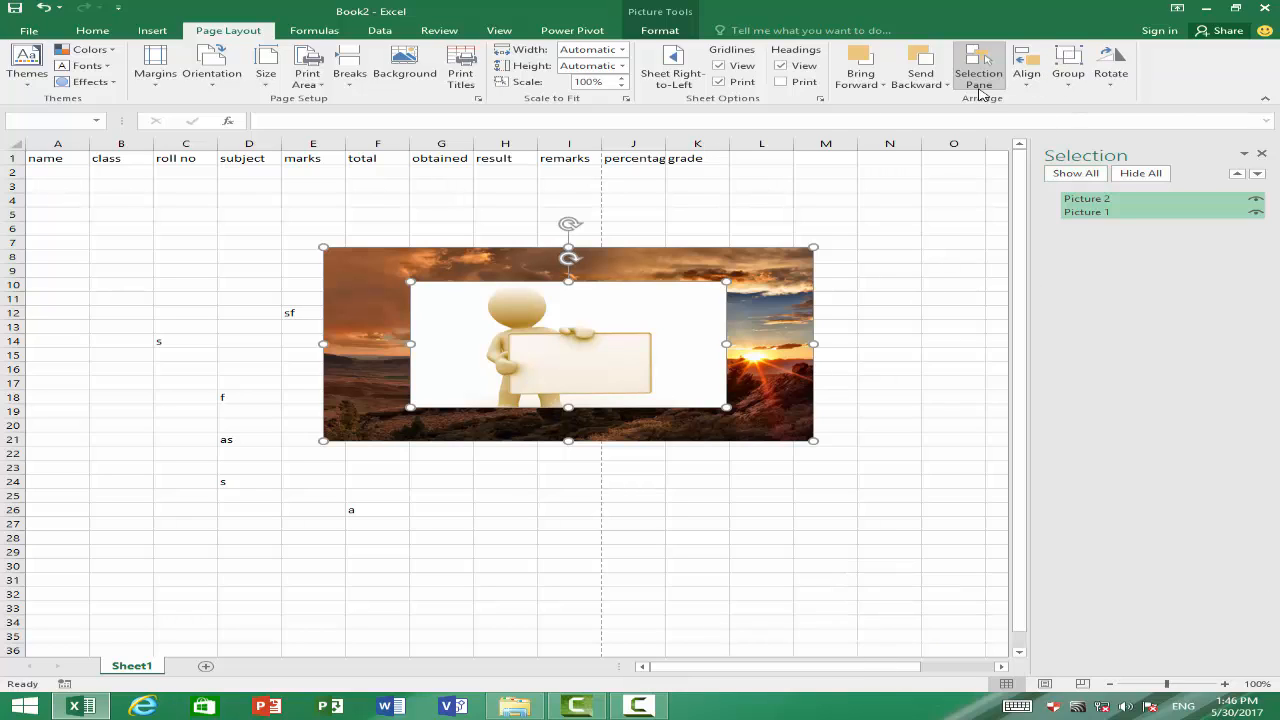
{"action": "left_click", "coordinate": [882, 284]}
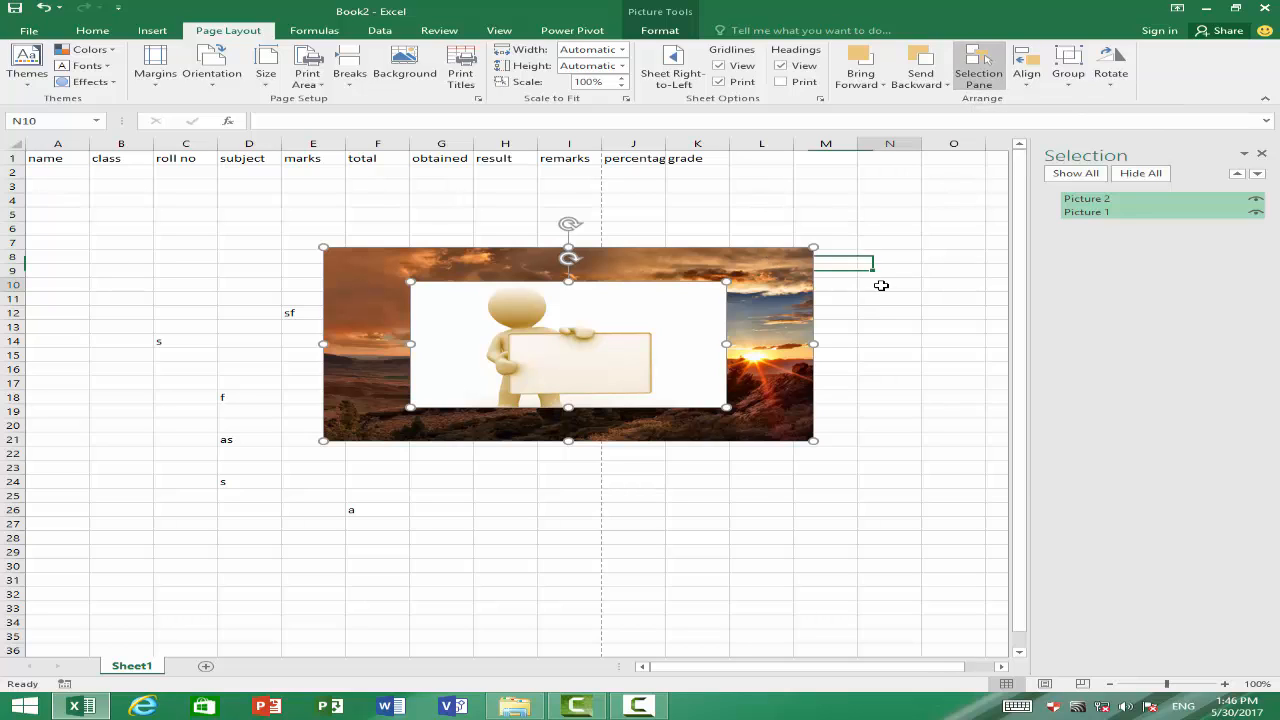
- Move the clipart figure picture to the sunset picture's lower-left corner and group the two pictures
{"action": "left_click", "coordinate": [658, 314]}
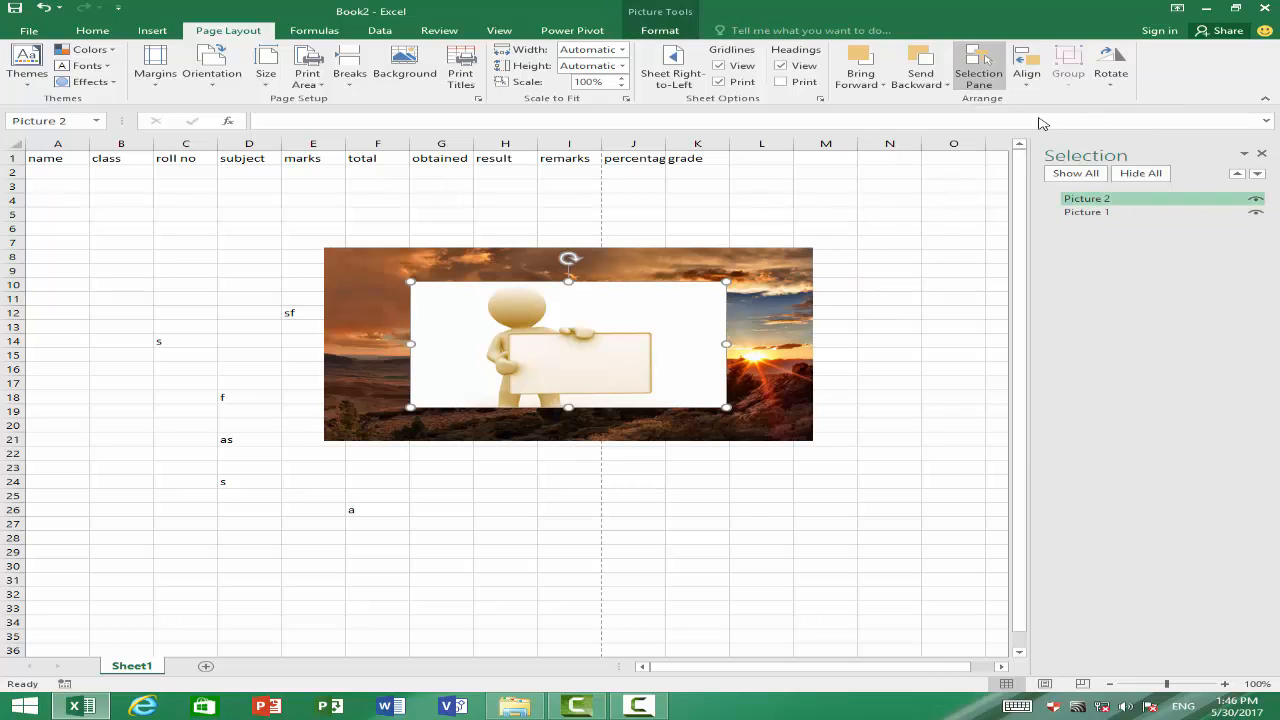
{"action": "left_click_drag", "start_coordinate": [637, 329], "coordinate": [537, 430]}
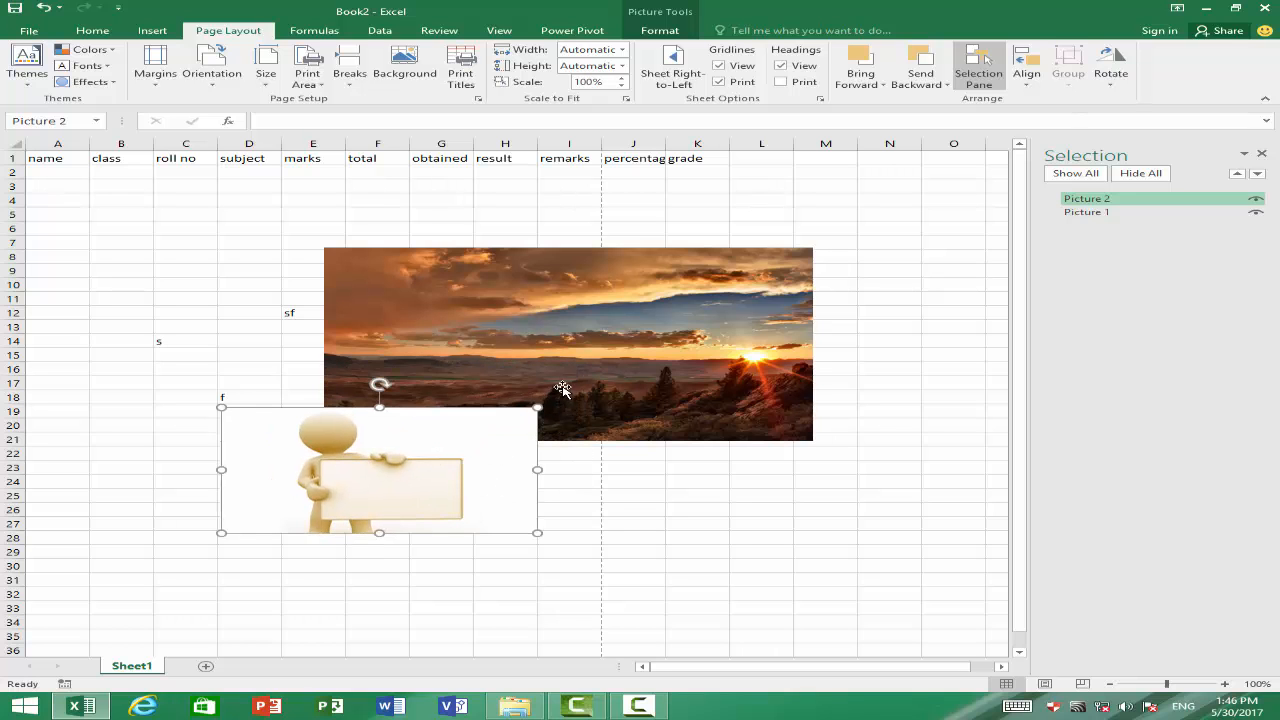
{"action": "left_click", "coordinate": [622, 332], "text": "ctrl"}
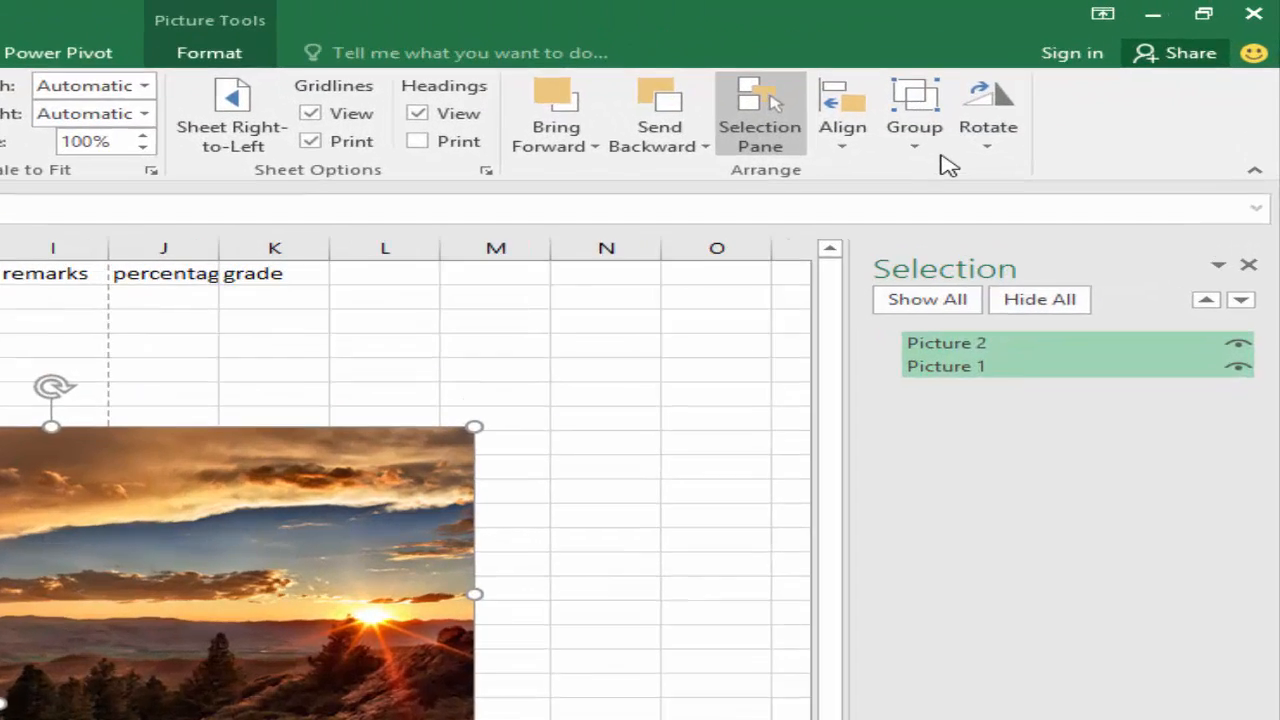
{"action": "left_click", "coordinate": [1068, 78]}
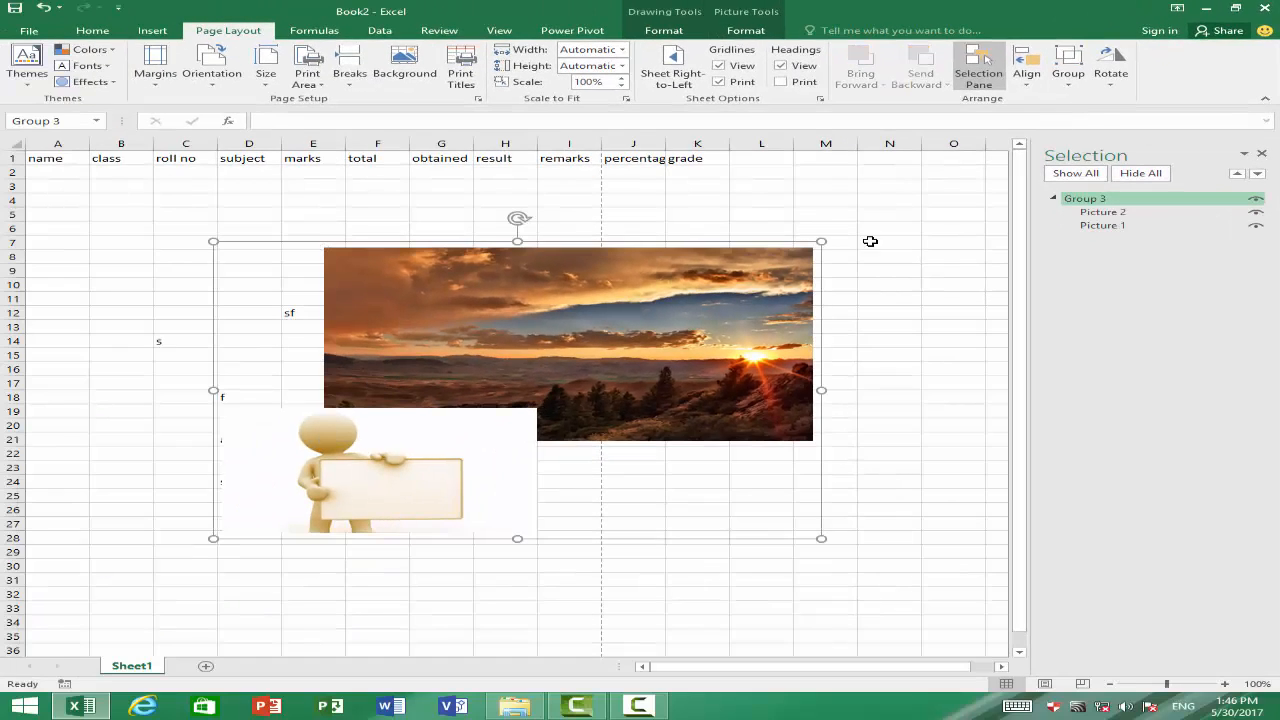
- Move the grouped pictures up to about row 2, ungroup them, and deselect them
{"action": "left_click_drag", "start_coordinate": [675, 335], "coordinate": [678, 283]}
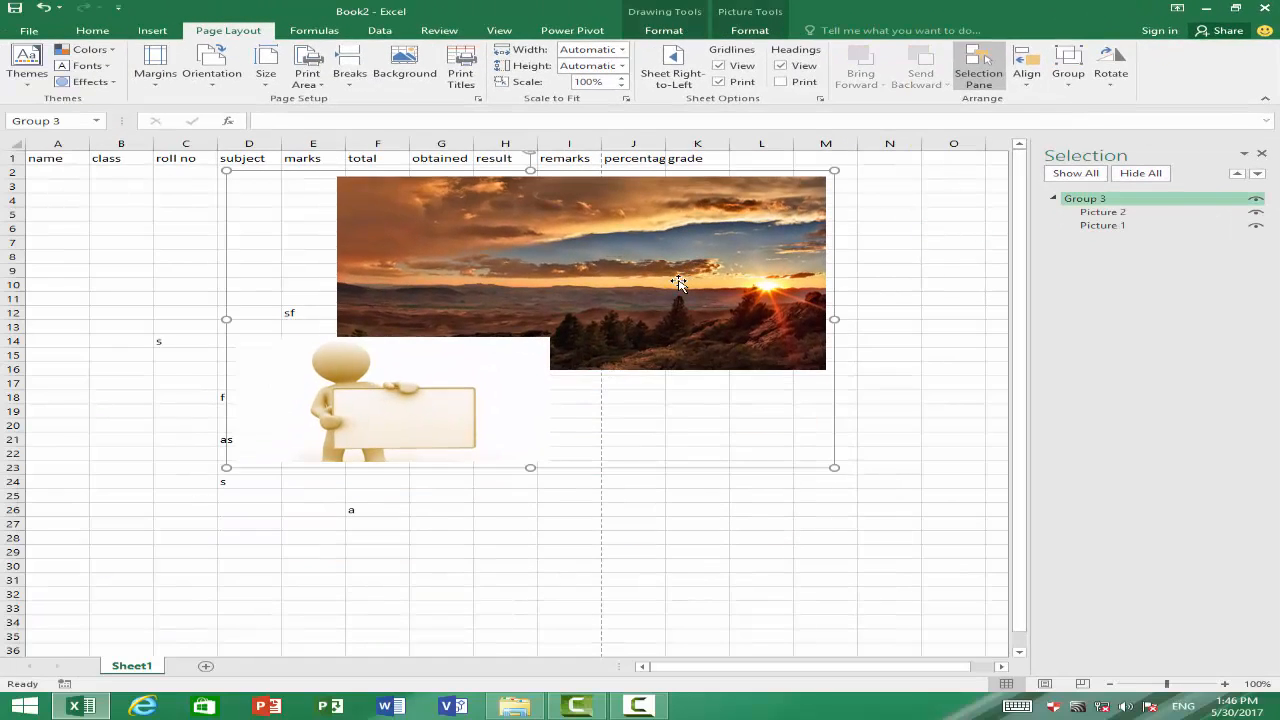
{"action": "left_click", "coordinate": [1078, 90]}
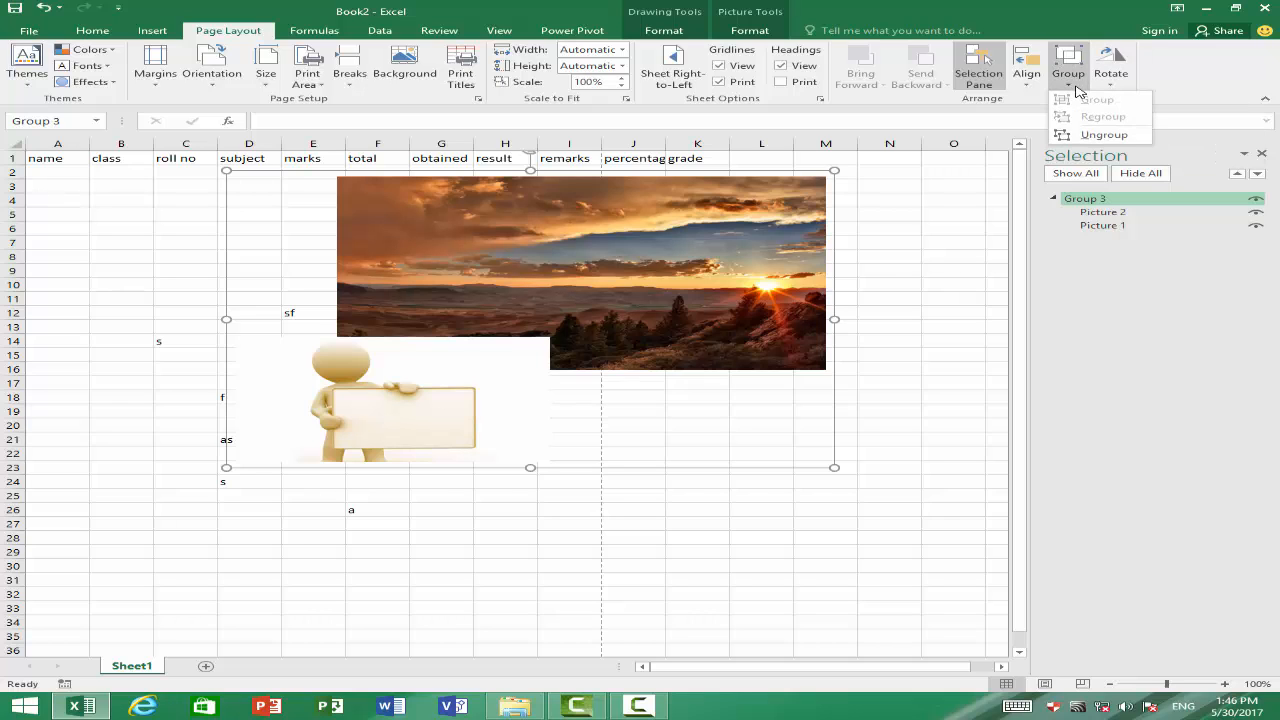
{"action": "left_click", "coordinate": [1090, 132]}
{"action": "left_click", "coordinate": [919, 226]}
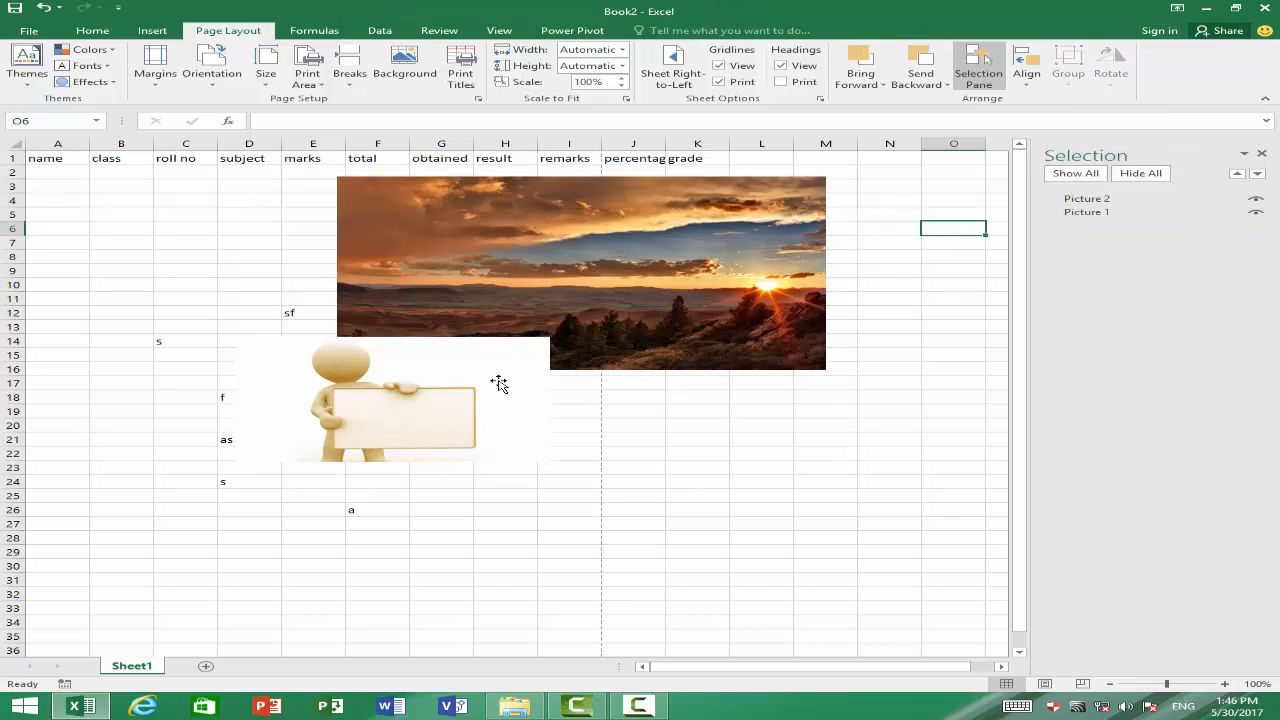
- Move each picture separately, putting the sunset over columns C to J and the clipart figure over its lower-right corner
{"action": "left_click_drag", "start_coordinate": [497, 380], "coordinate": [712, 423]}
{"action": "left_click_drag", "start_coordinate": [703, 346], "coordinate": [533, 431]}
{"action": "left_click_drag", "start_coordinate": [670, 440], "coordinate": [668, 401]}
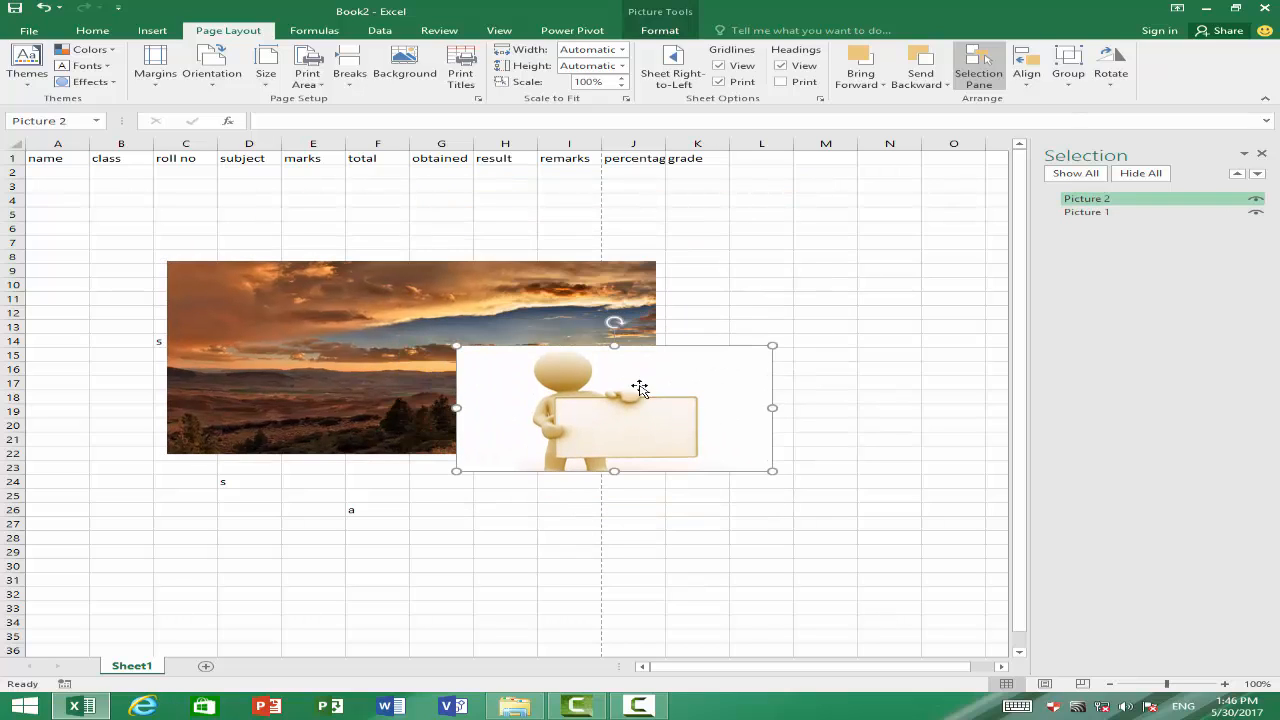
- Flip the clipart figure picture horizontally
{"action": "left_click", "coordinate": [1112, 84]}
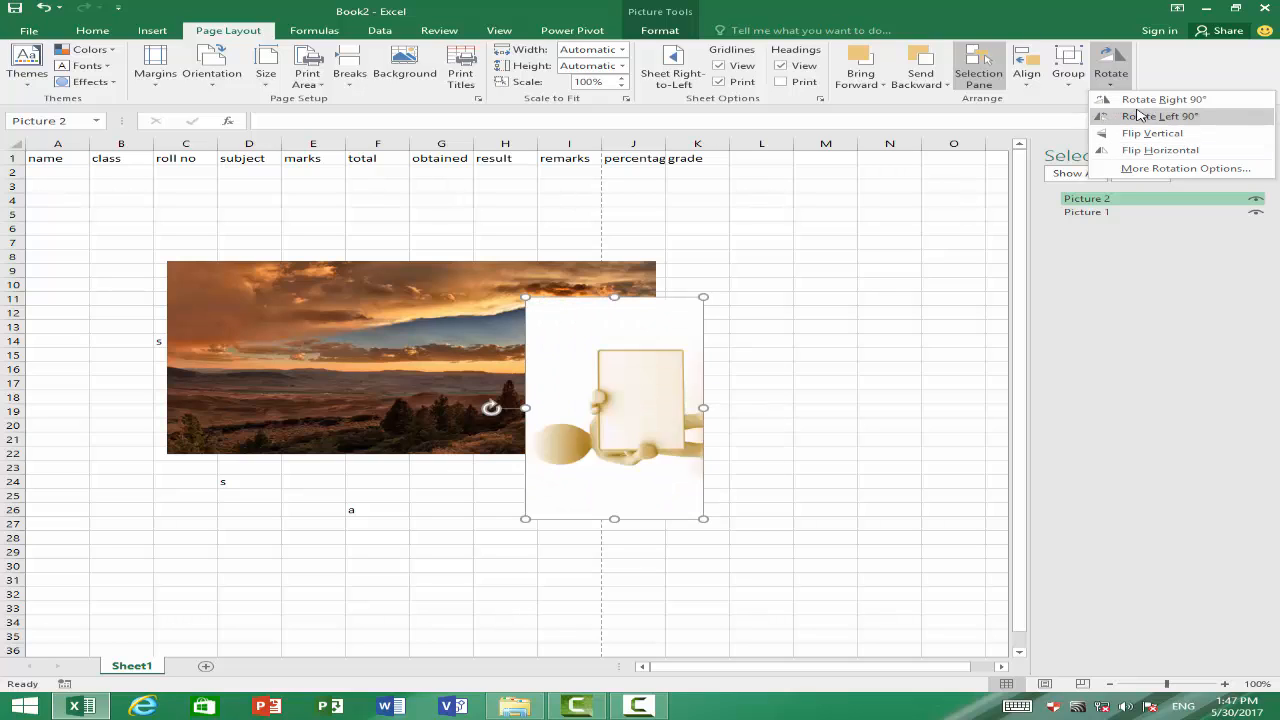
{"action": "left_click", "coordinate": [1155, 150]}
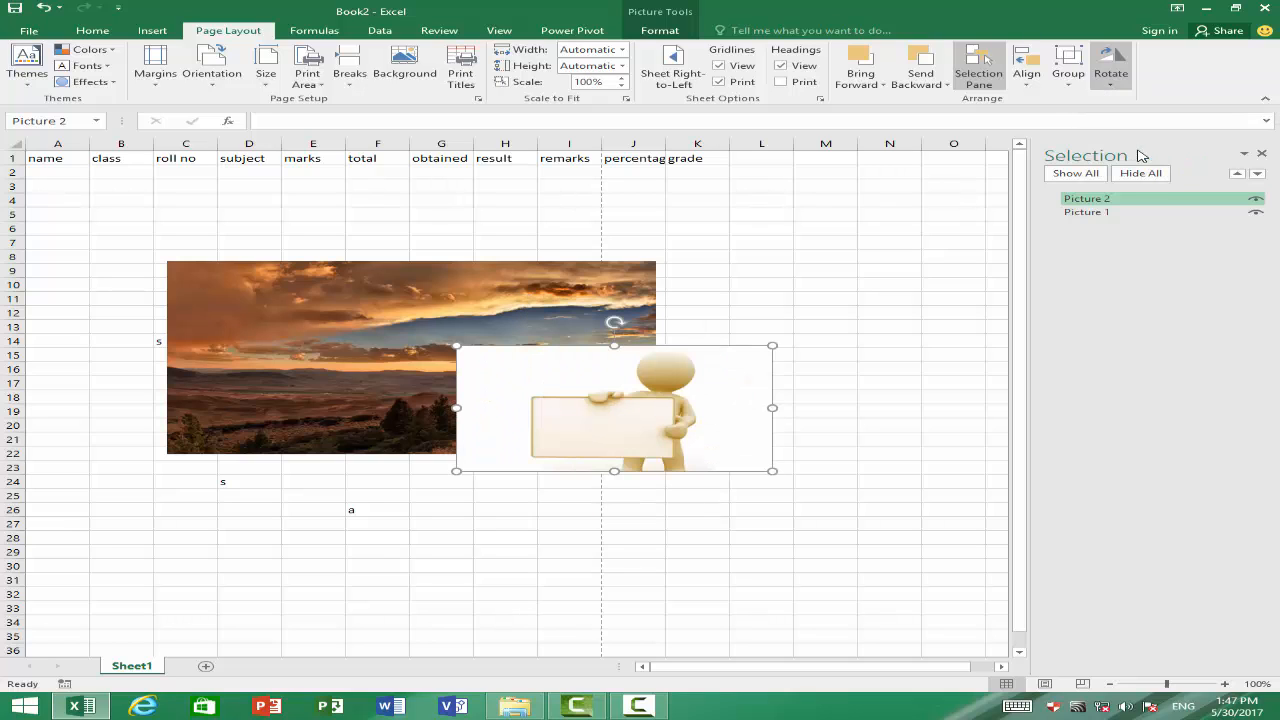